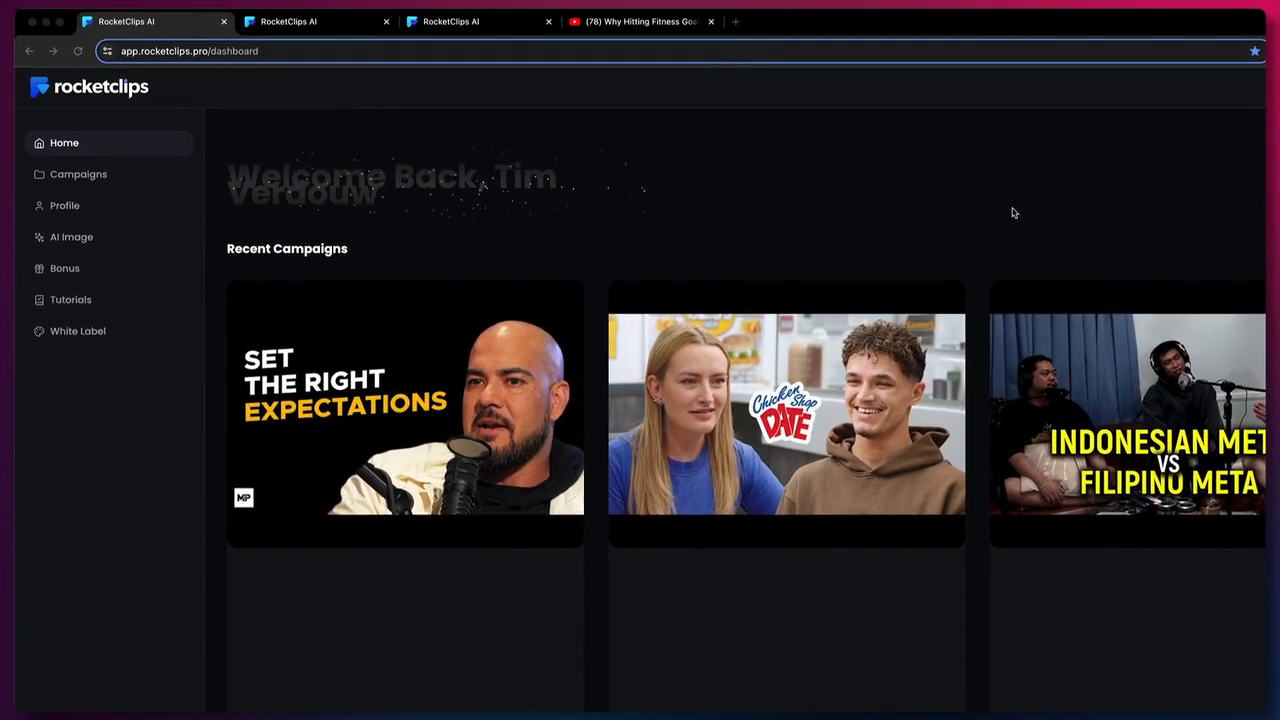
Step: Copy the web address of the YouTube video "Why Hitting Fitness Goals is a Bad Idea | Mind Pump 2257"
{"action": "left_click", "coordinate": [648, 21]}
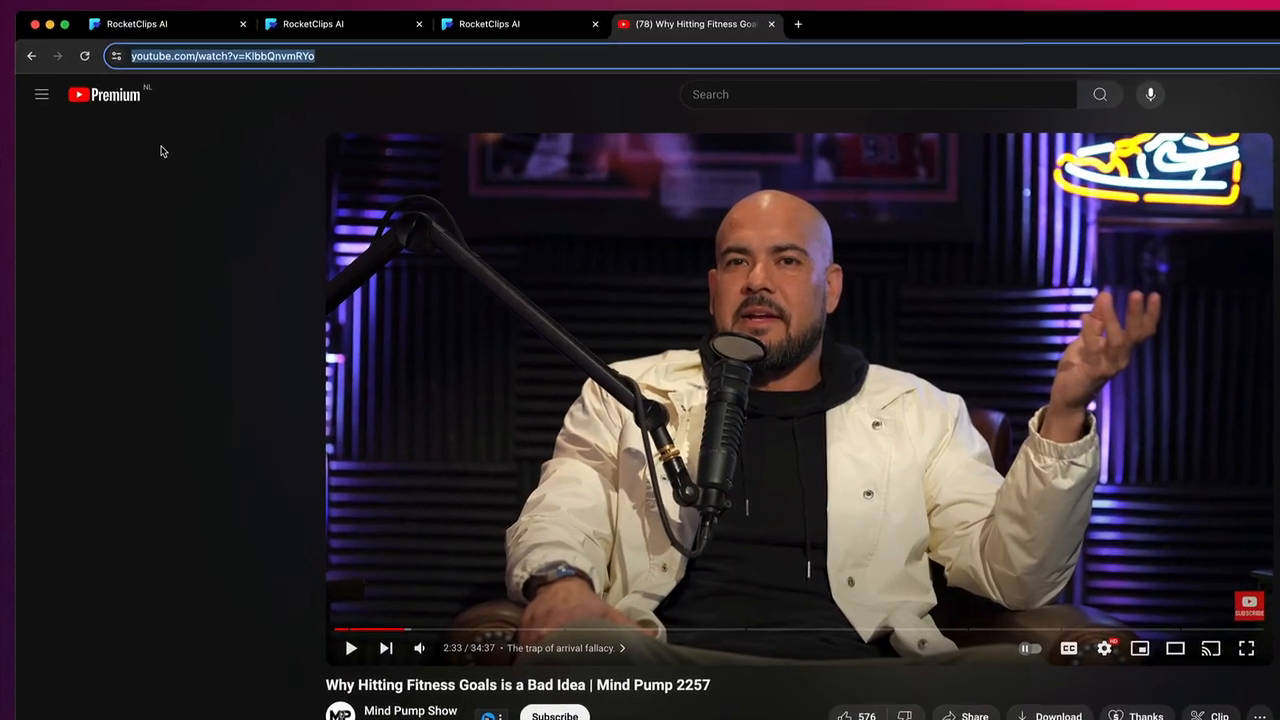
{"action": "left_click", "coordinate": [197, 51]}
{"action": "right_click", "coordinate": [240, 66]}
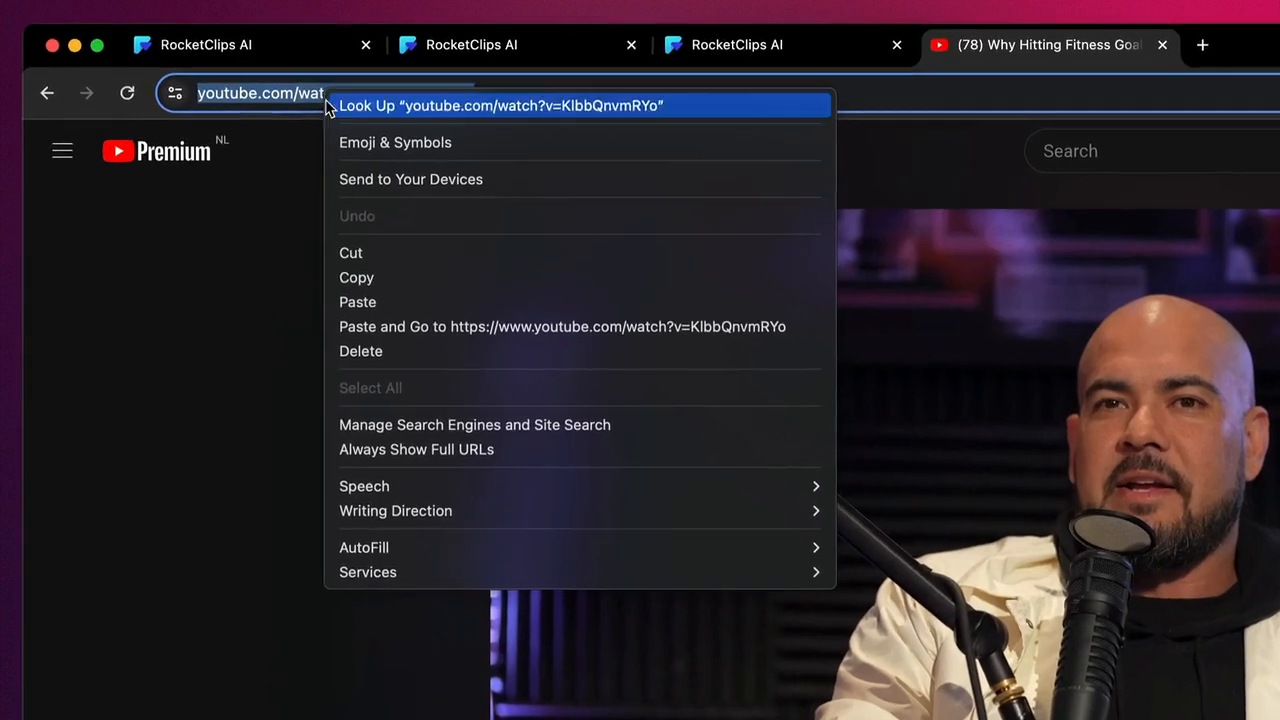
{"action": "left_click", "coordinate": [398, 299]}
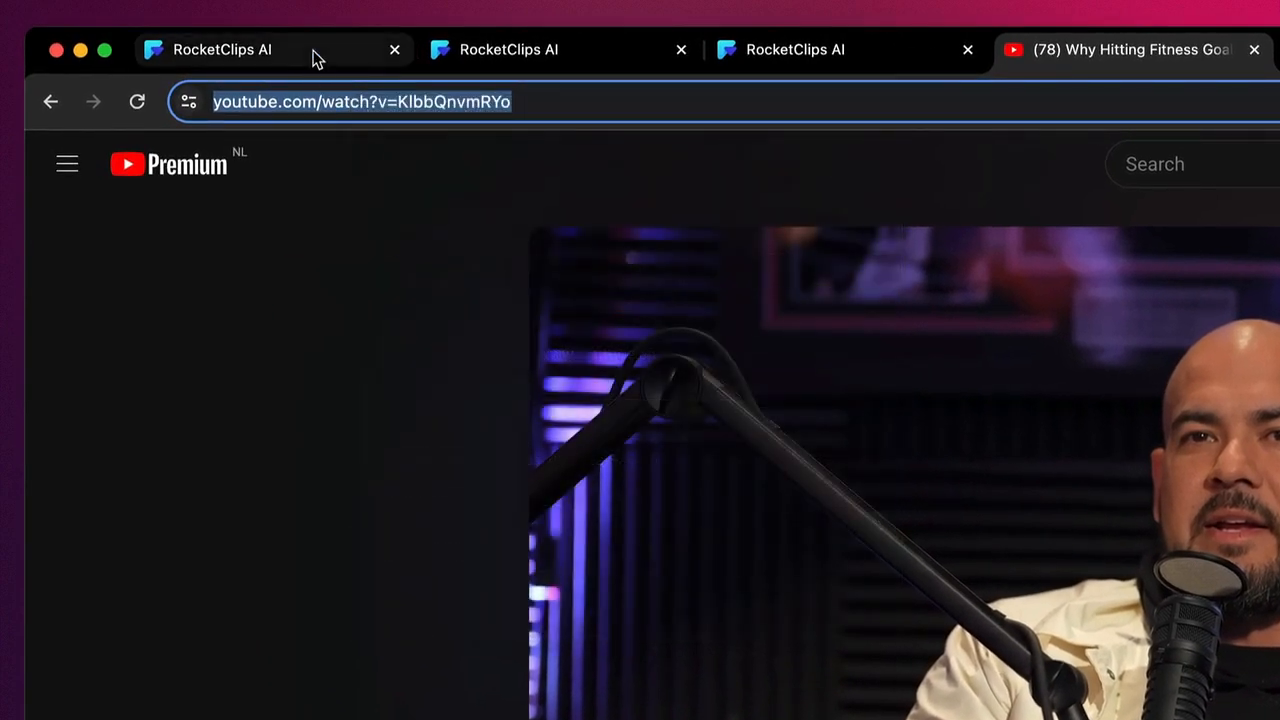
Step: Switch to RocketClips and paste the copied YouTube address as the source video URL
{"action": "left_click", "coordinate": [313, 57]}
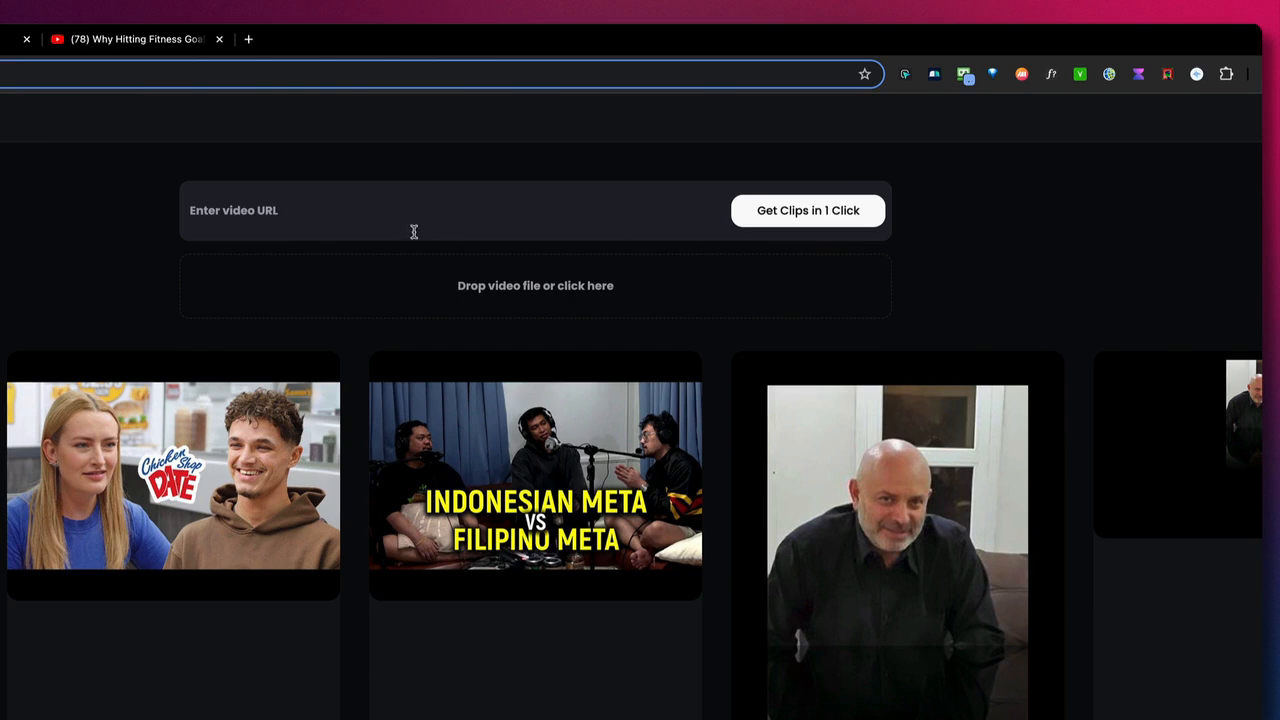
{"action": "right_click", "coordinate": [313, 226]}
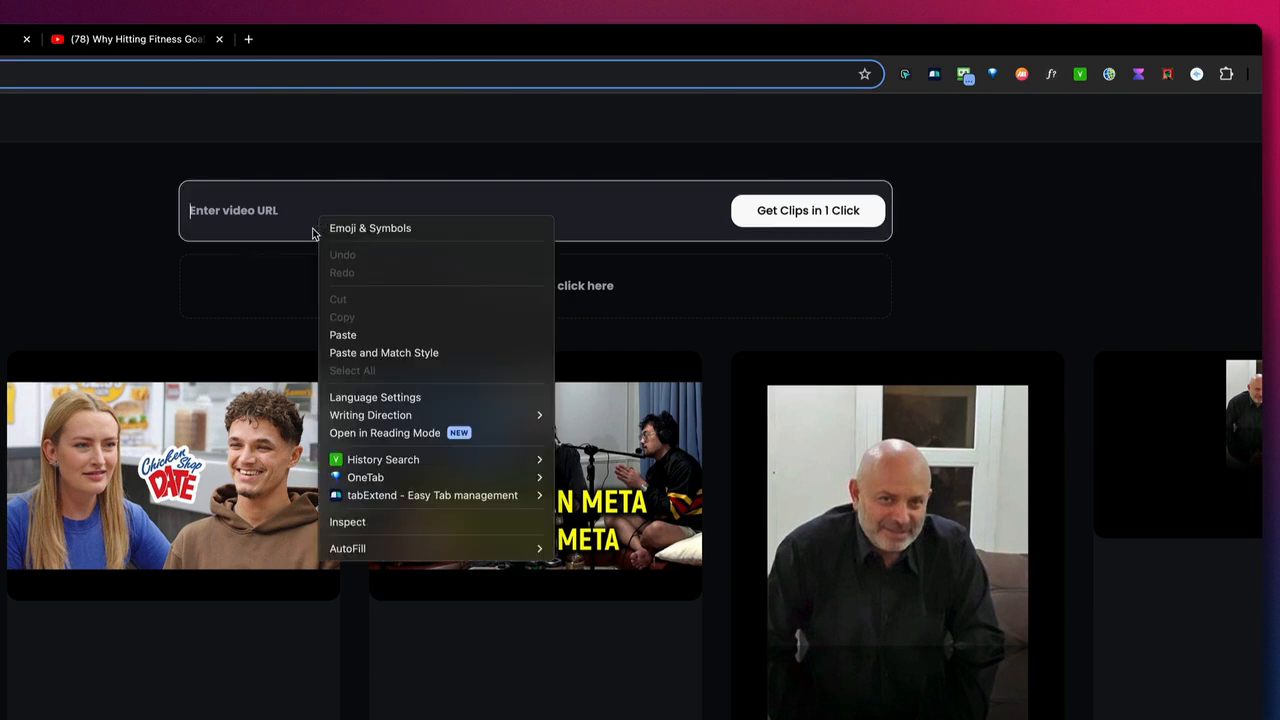
{"action": "left_click", "coordinate": [334, 335]}
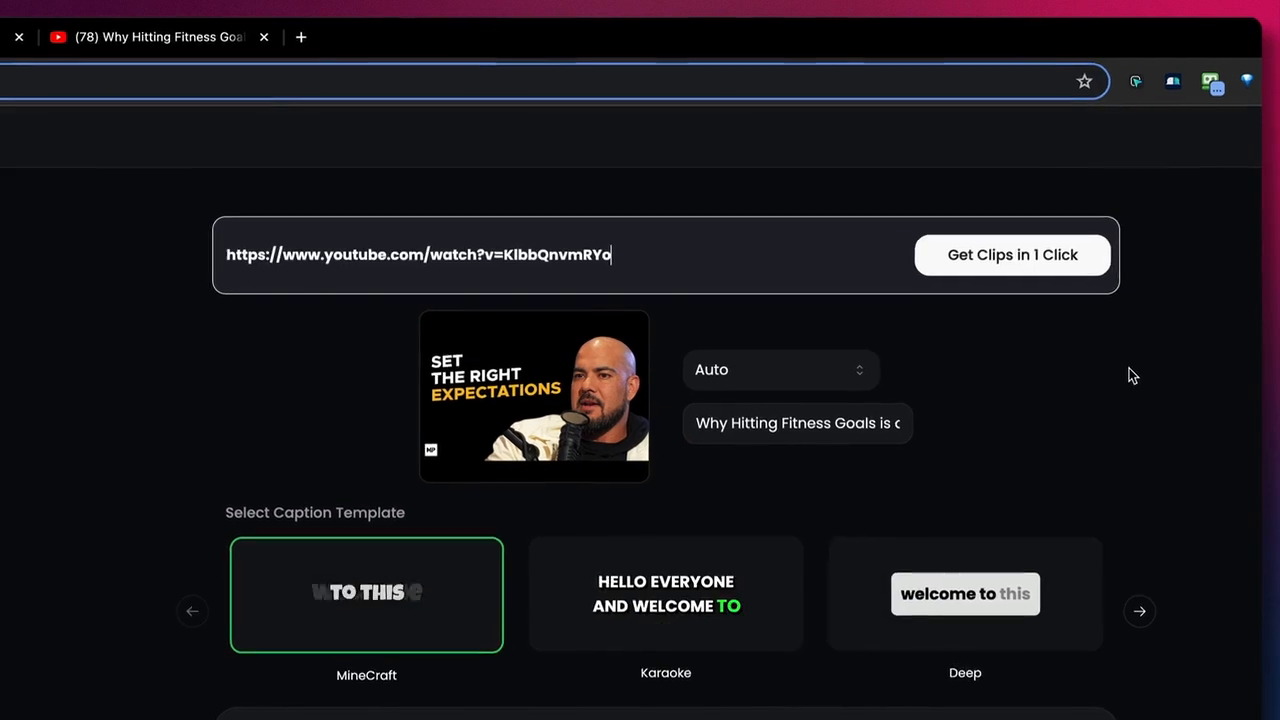
Step: Look through the available video languages without leaving Auto, and check the campaign title
{"action": "left_click", "coordinate": [835, 375]}
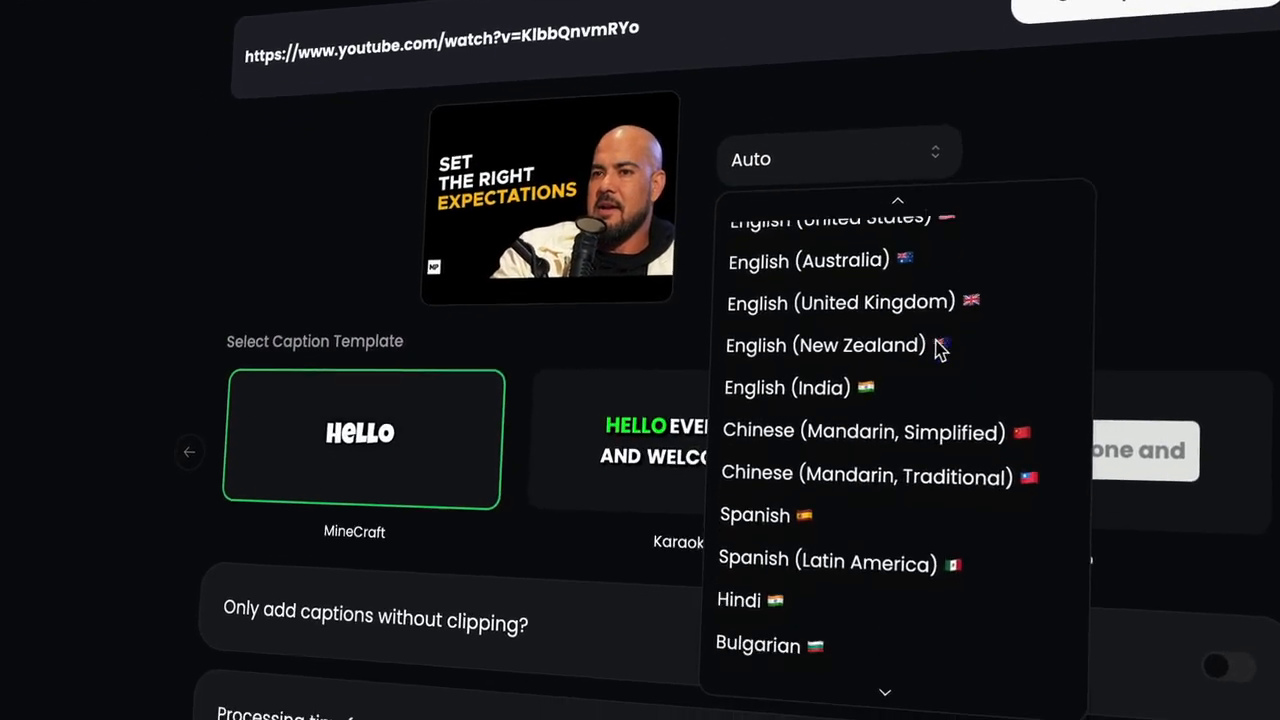
{"action": "scroll", "coordinate": [940, 358], "scroll_direction": "down", "scroll_amount": 5}
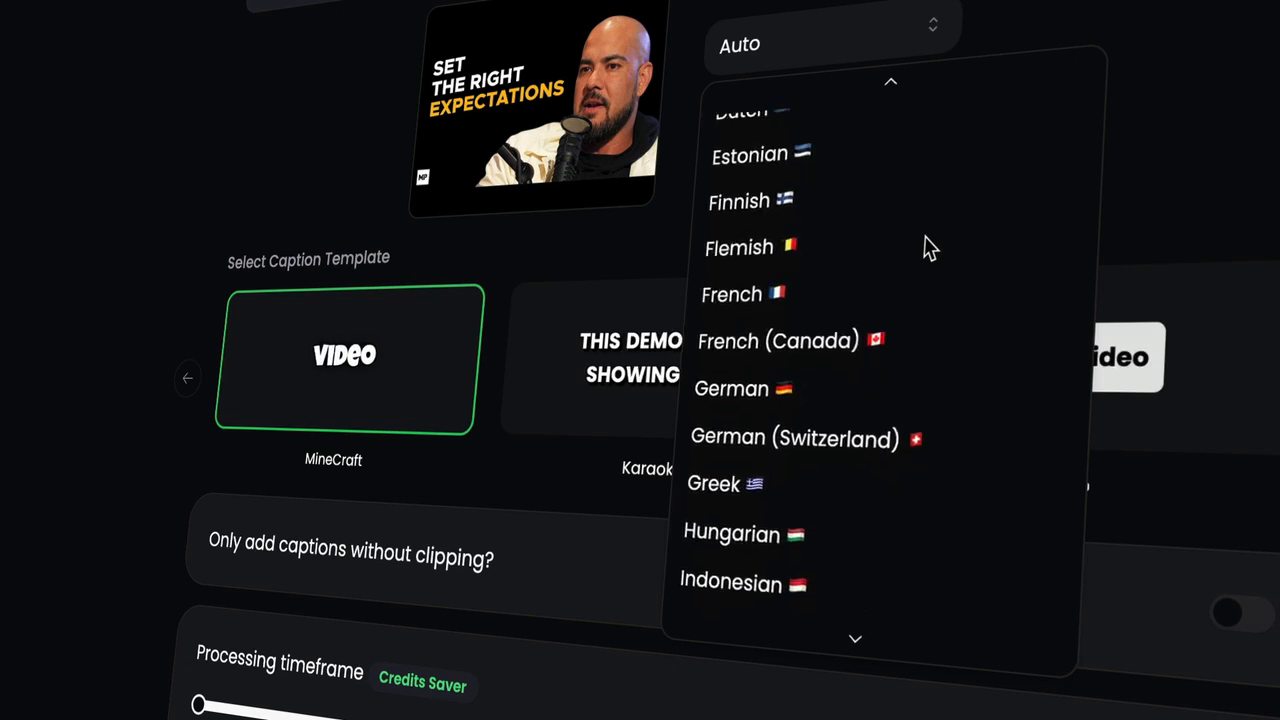
{"action": "left_click", "coordinate": [1225, 52]}
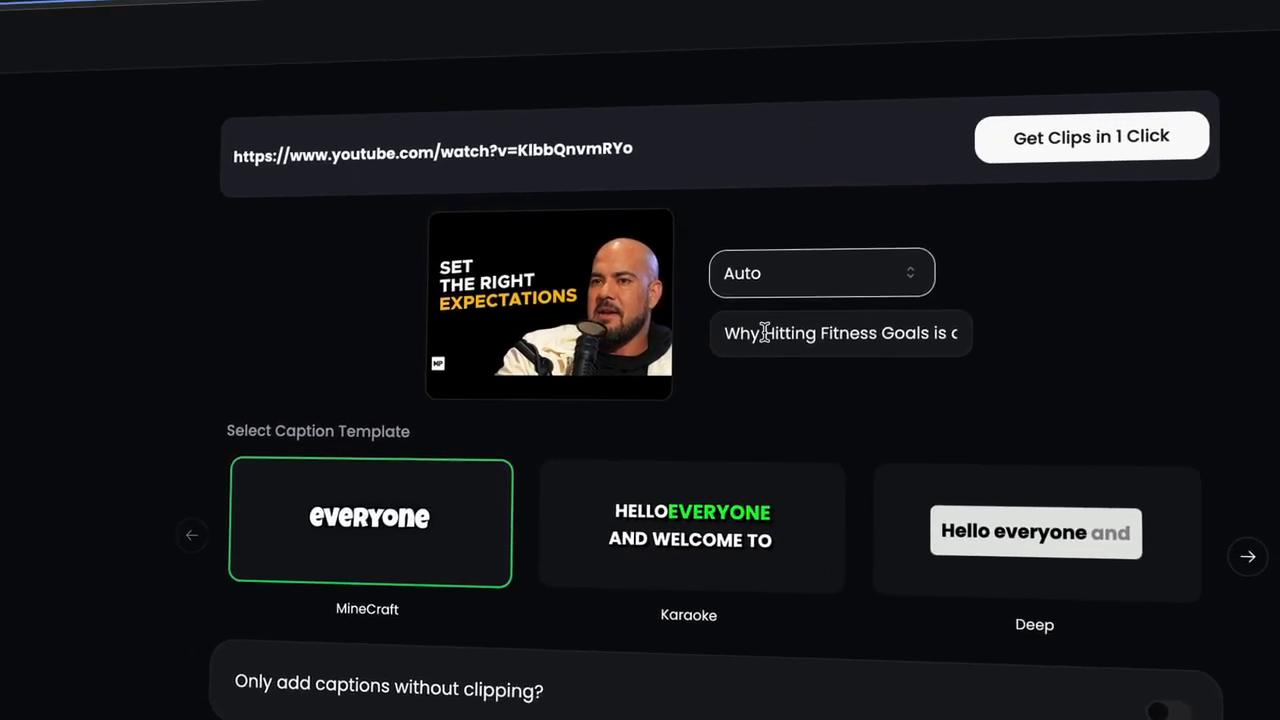
{"action": "left_click_drag", "start_coordinate": [774, 236], "coordinate": [996, 232]}
{"action": "left_click", "coordinate": [1152, 440]}
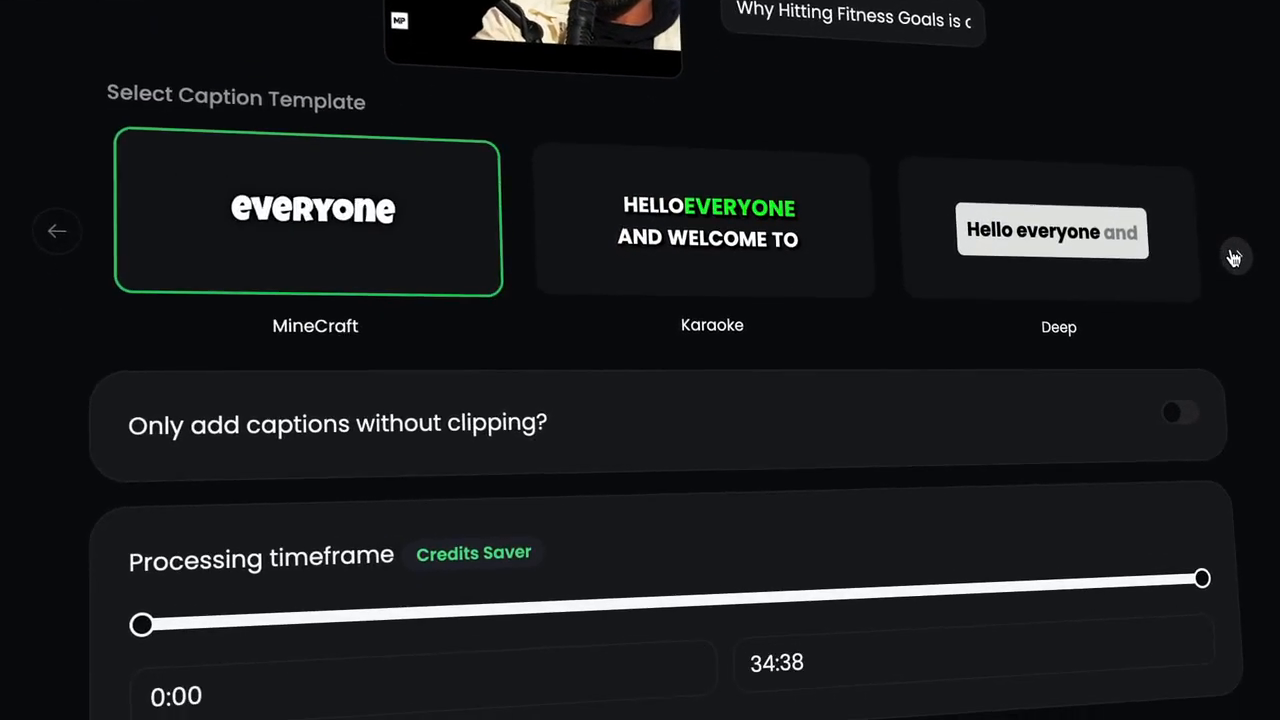
Step: Browse the caption templates and start generating clips from the video
{"action": "left_click", "coordinate": [1234, 258]}
{"action": "left_click", "coordinate": [1234, 258]}
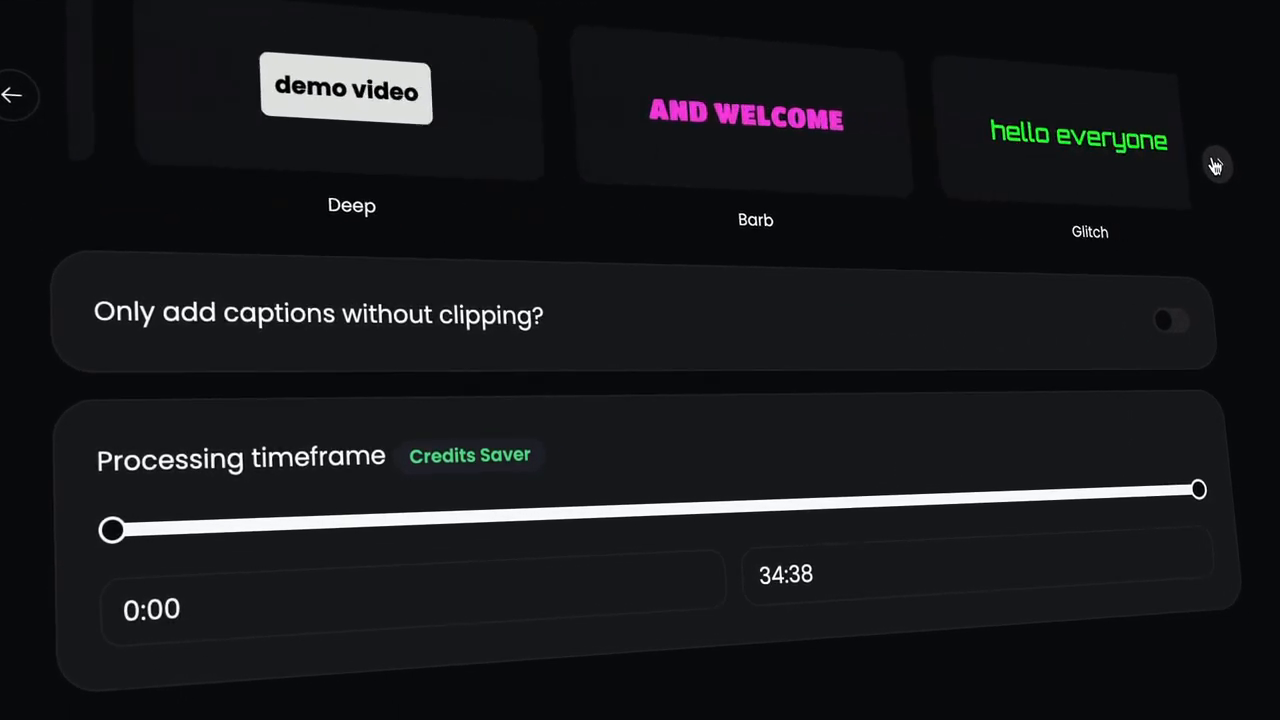
{"action": "left_click", "coordinate": [1215, 165]}
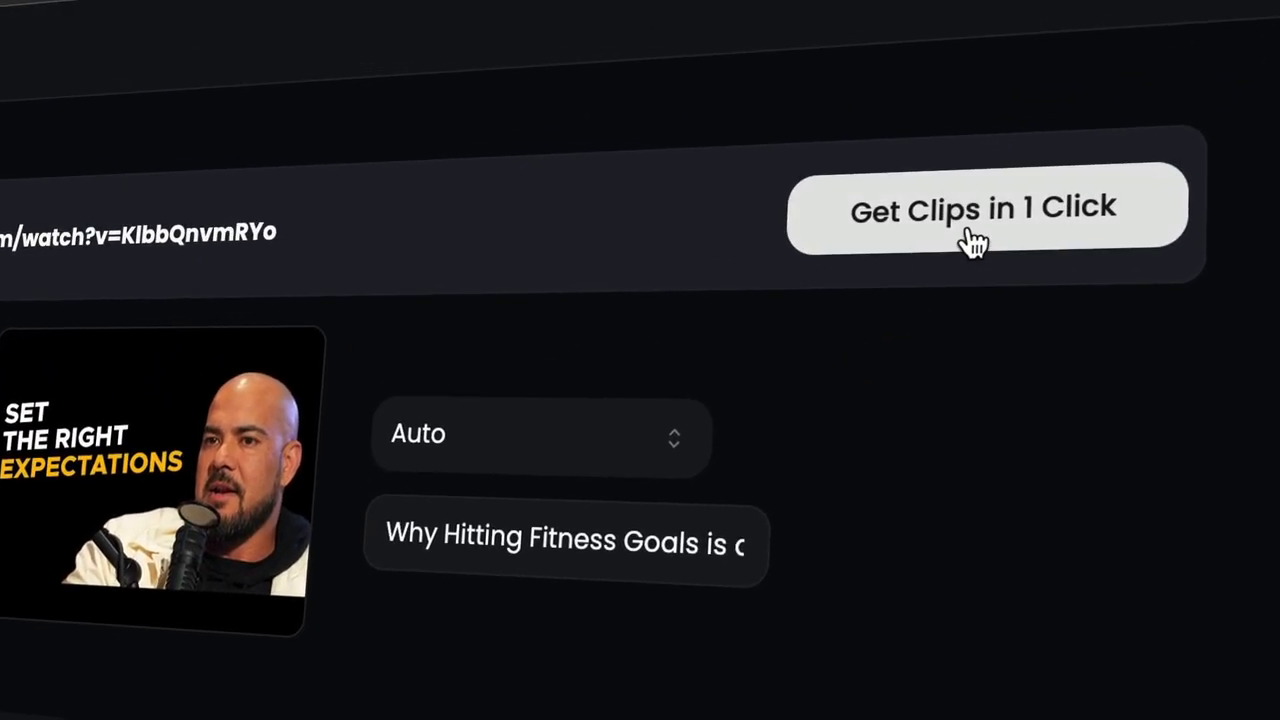
{"action": "left_click", "coordinate": [971, 238]}
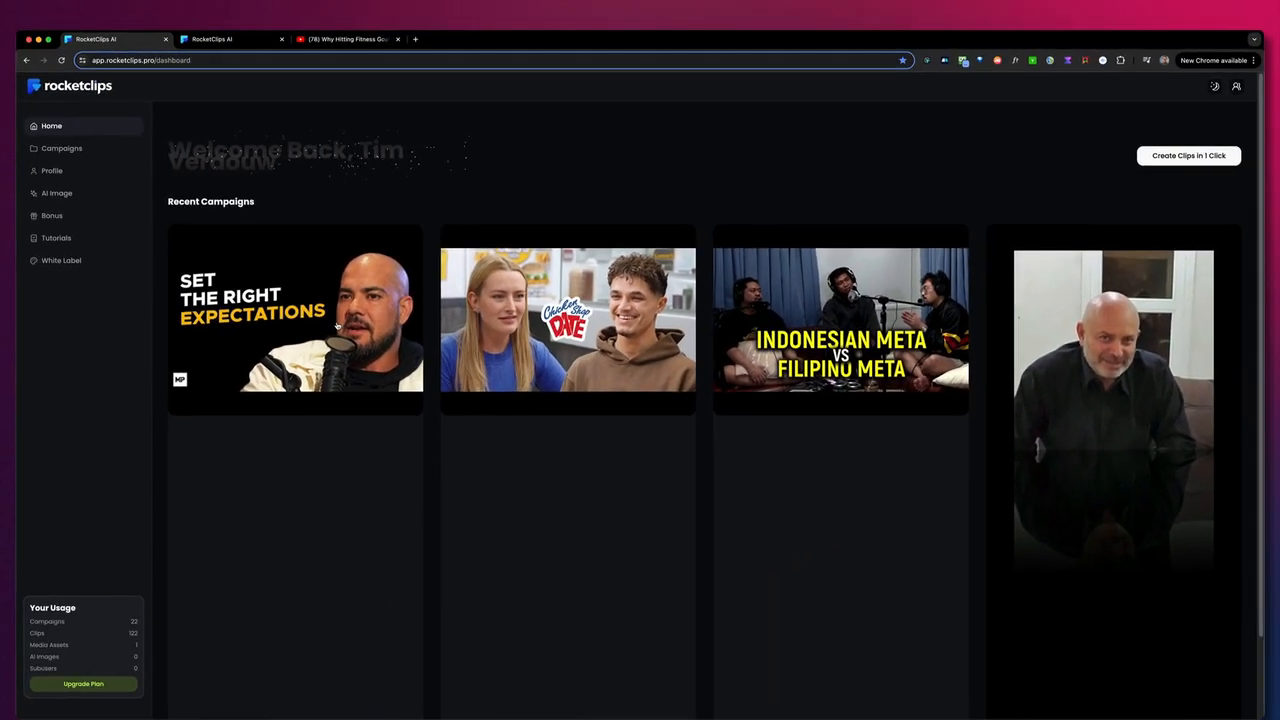
Step: Open the "Set the Right Expectations" campaign and review its generated clips with their scores and transcripts
{"action": "left_click", "coordinate": [195, 355]}
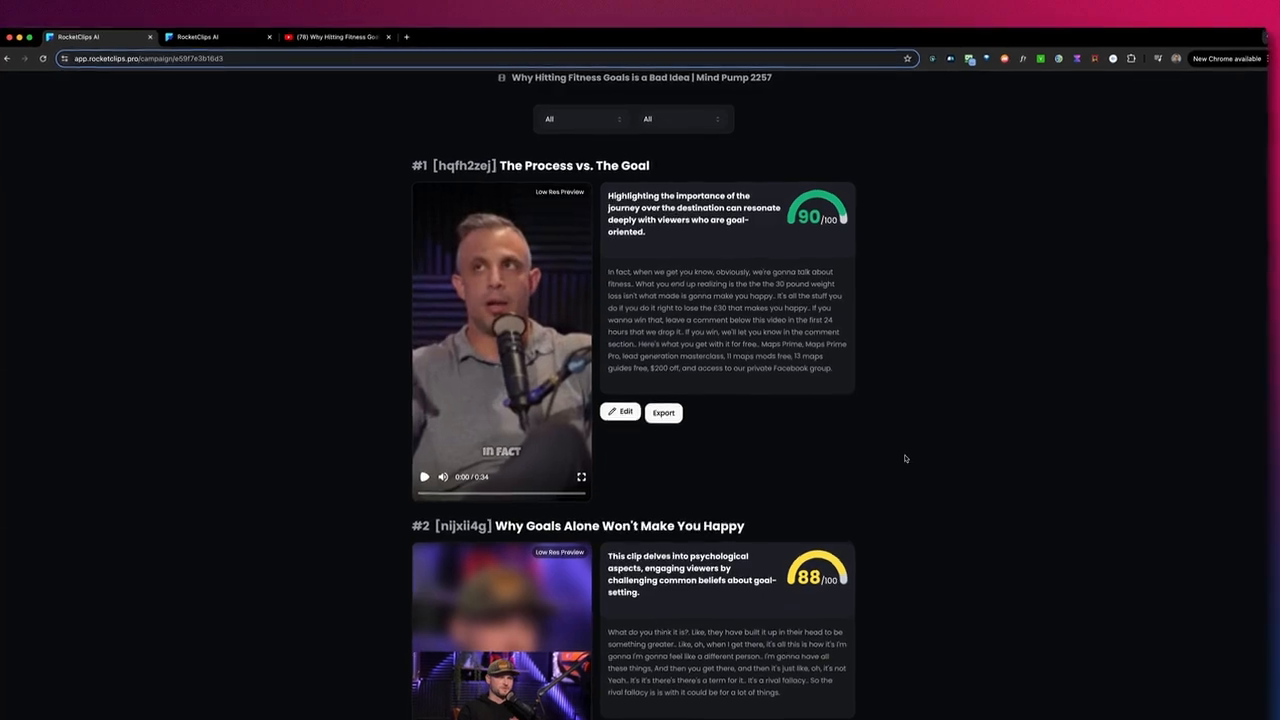
{"action": "scroll", "coordinate": [901, 451], "scroll_direction": "down", "scroll_amount": 5}
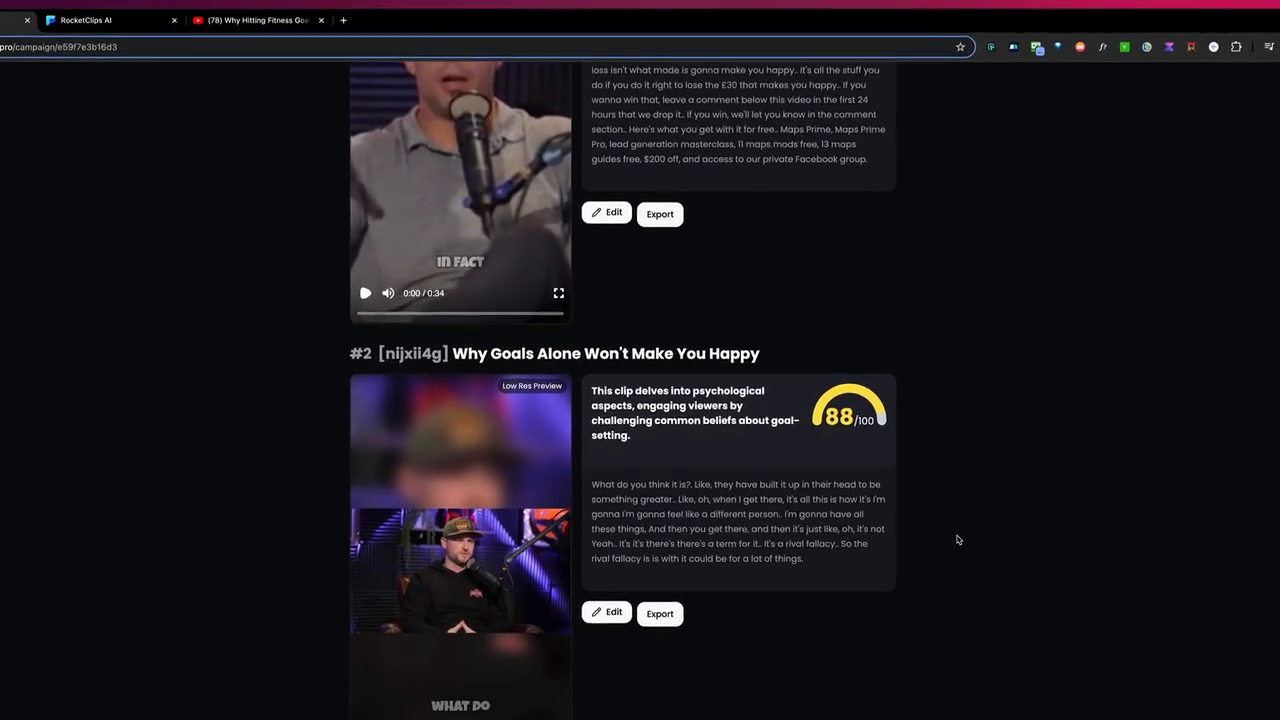
{"action": "scroll", "coordinate": [957, 540], "scroll_direction": "down", "scroll_amount": 6}
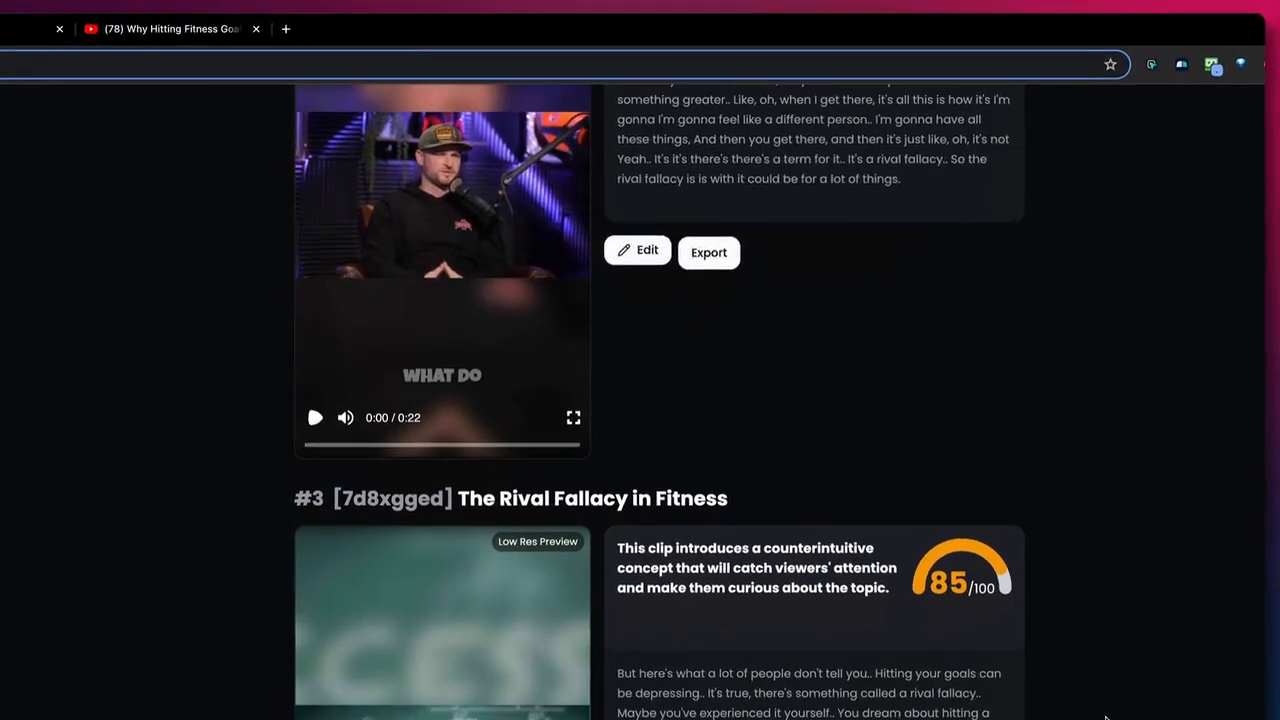
{"action": "scroll", "coordinate": [1105, 717], "scroll_direction": "down", "scroll_amount": 4}
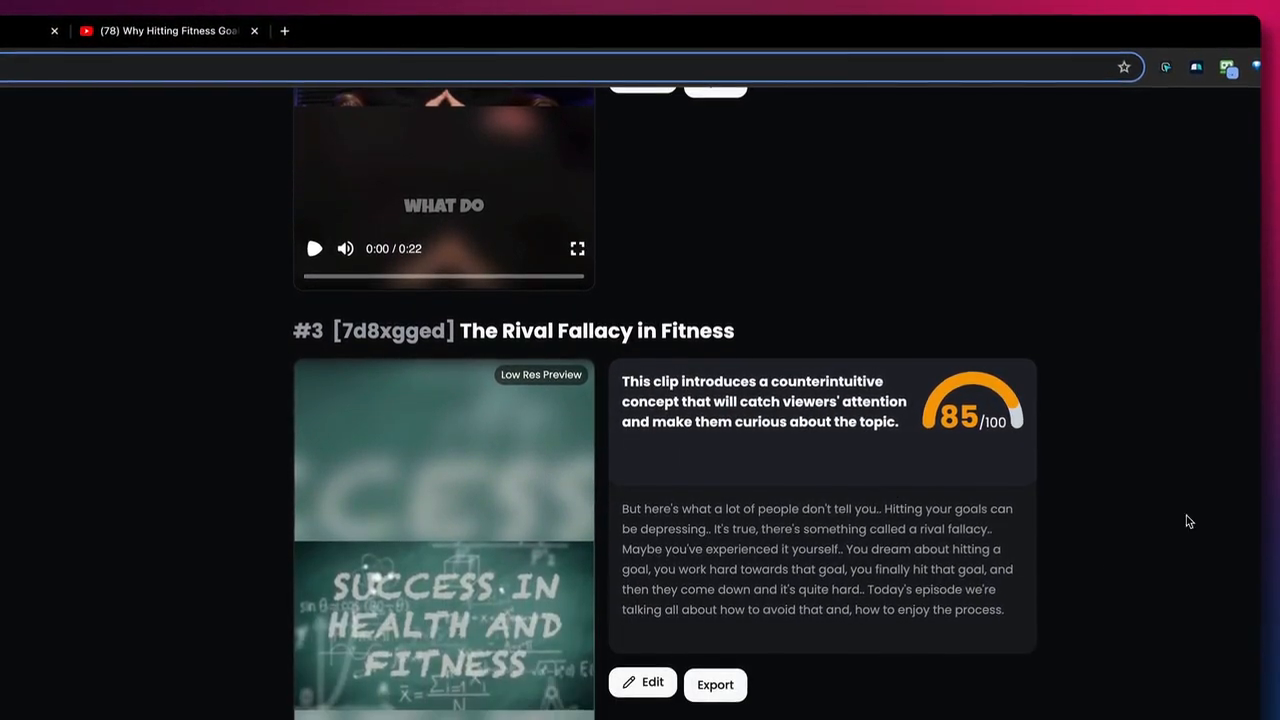
{"action": "scroll", "coordinate": [1188, 521], "scroll_direction": "down", "scroll_amount": 10}
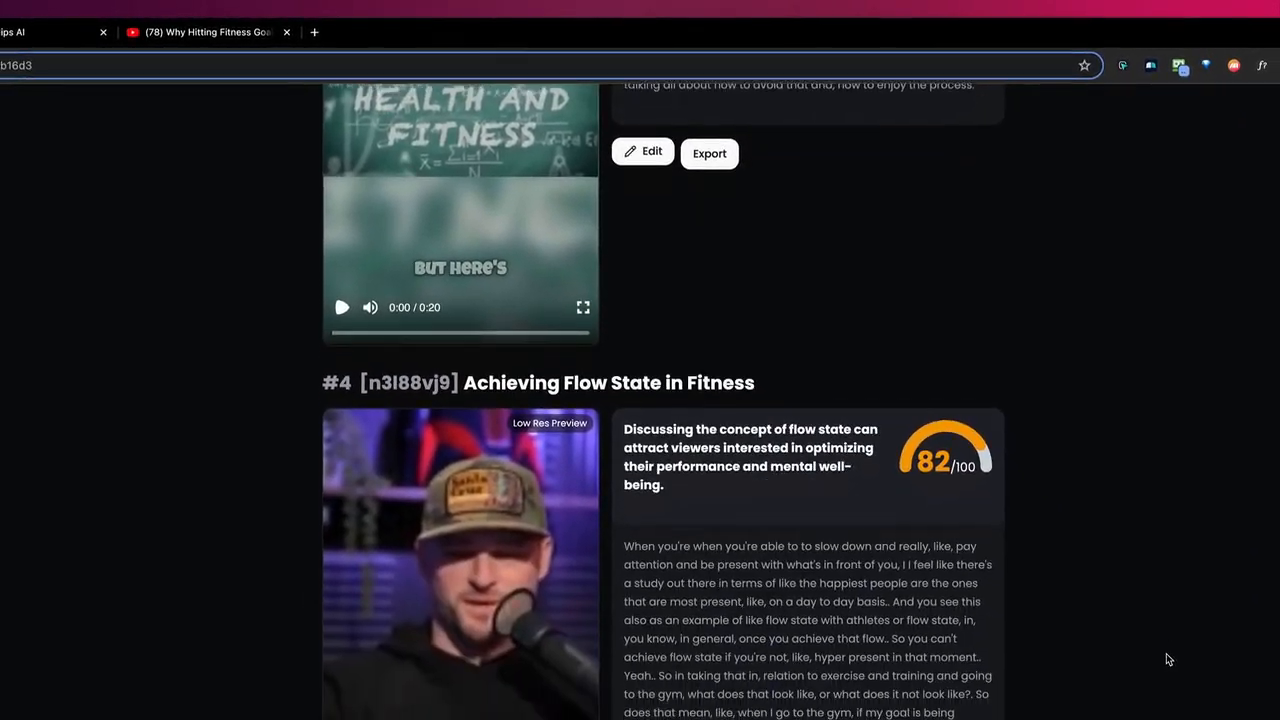
{"action": "scroll", "coordinate": [1143, 629], "scroll_direction": "up", "scroll_amount": 15}
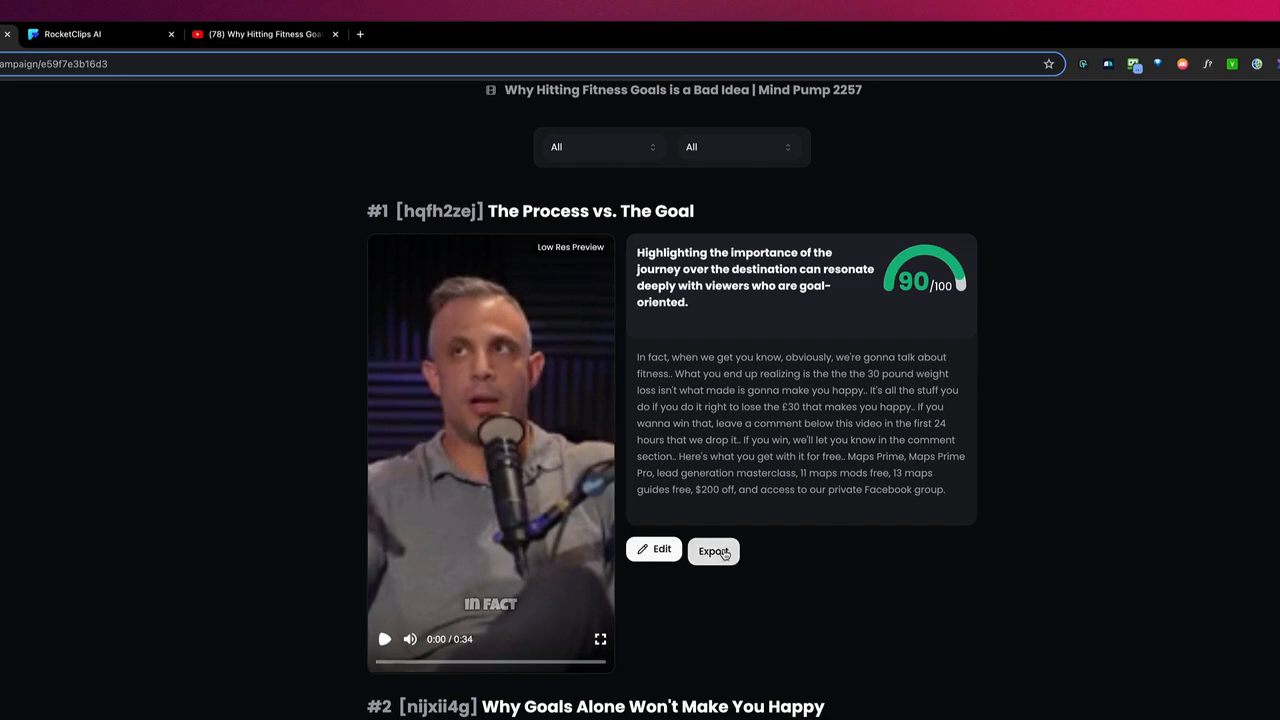
Step: Edit clip #1 "The Process vs. The Goal" and expand it with the transcript from "bundle and the body transformation bundle 2.0" to "mapsjanuary.com"
{"action": "left_click", "coordinate": [652, 551]}
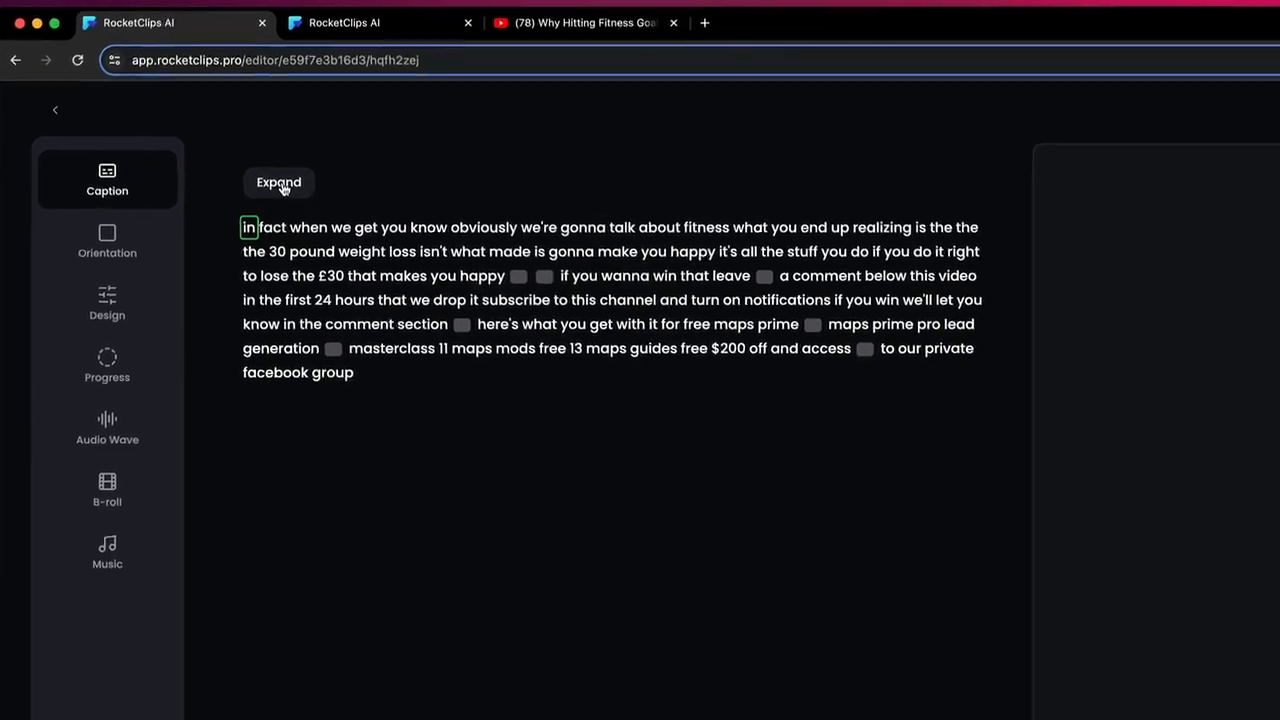
{"action": "left_click", "coordinate": [318, 200]}
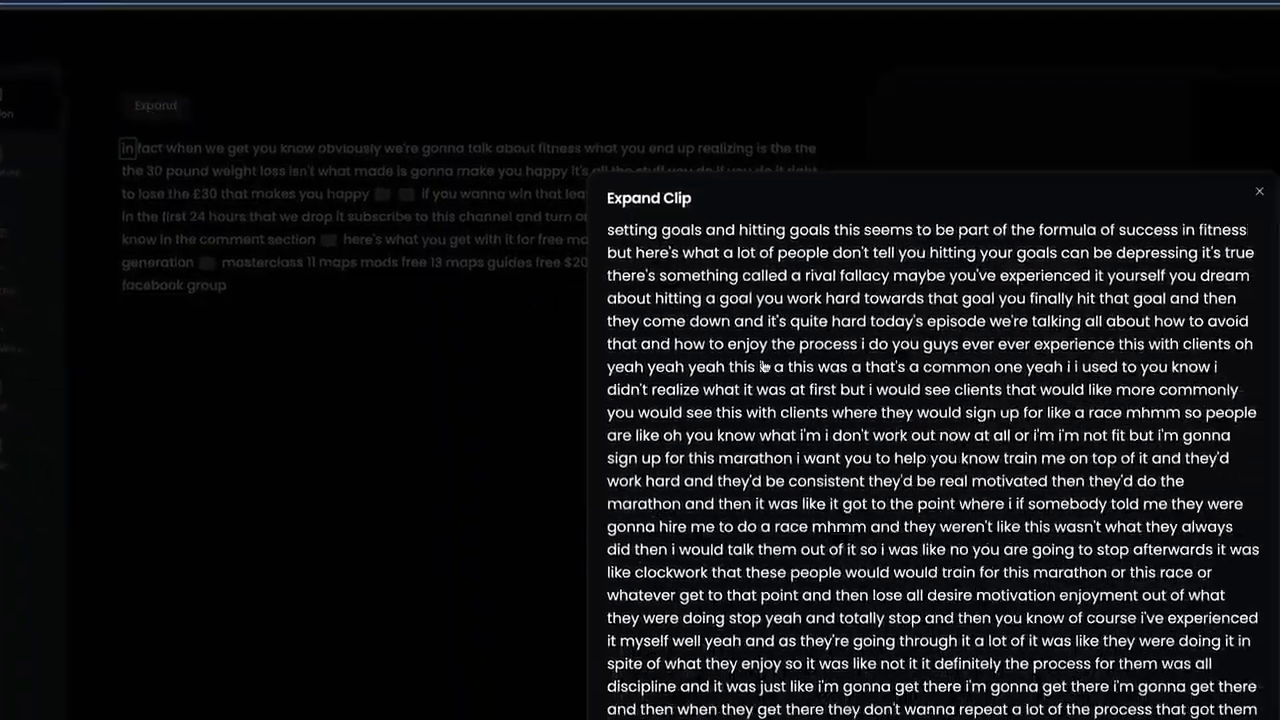
{"action": "scroll", "coordinate": [945, 443], "scroll_direction": "down", "scroll_amount": 14}
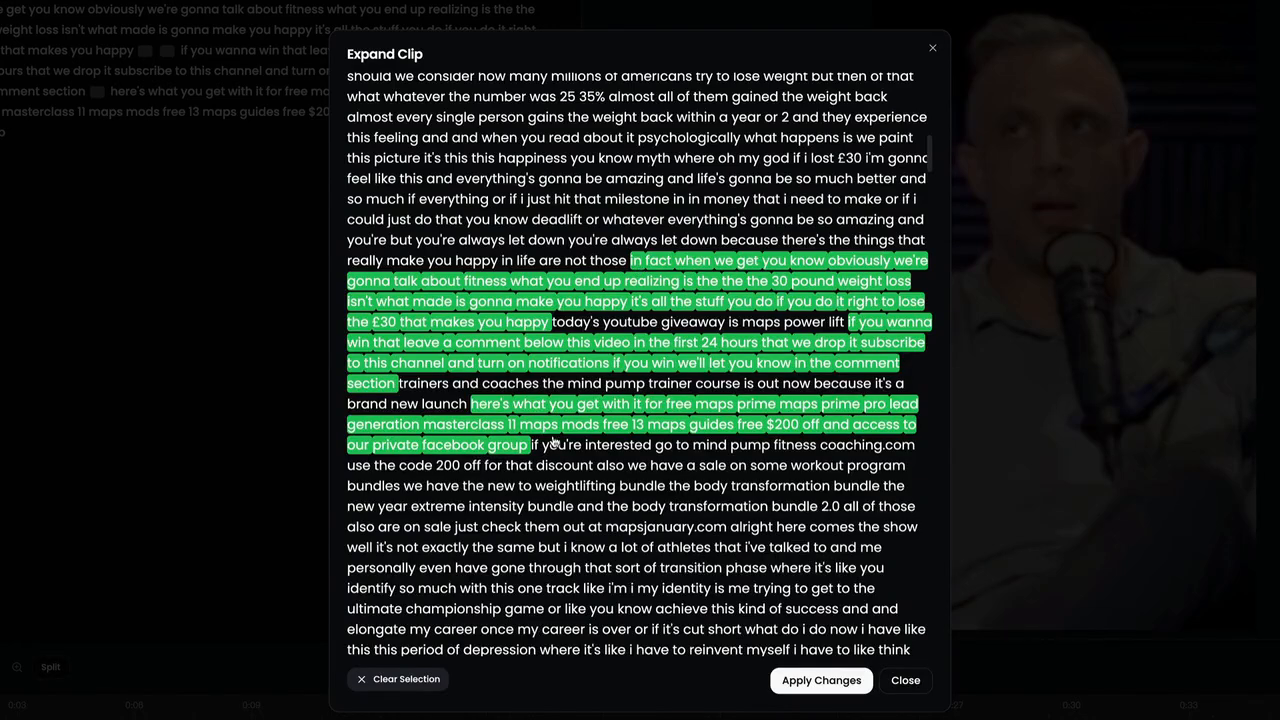
{"action": "scroll", "coordinate": [705, 500], "scroll_direction": "down", "scroll_amount": 2}
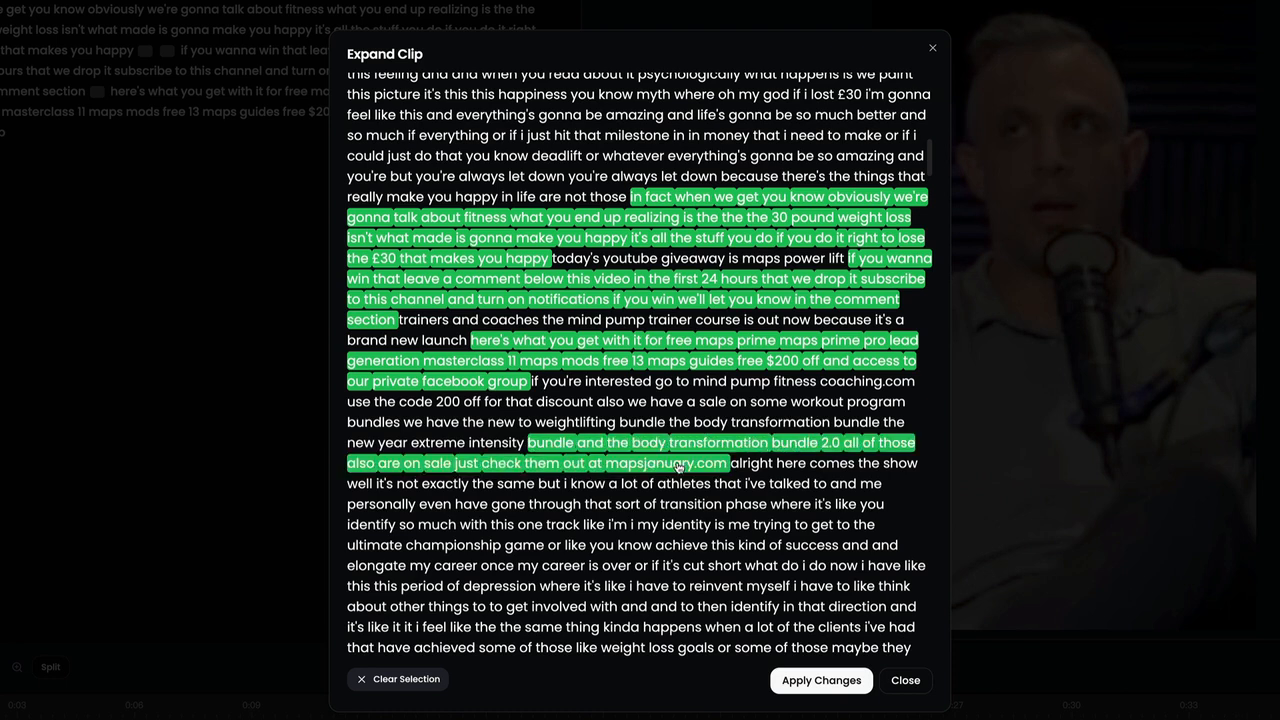
{"action": "left_click", "coordinate": [821, 680]}
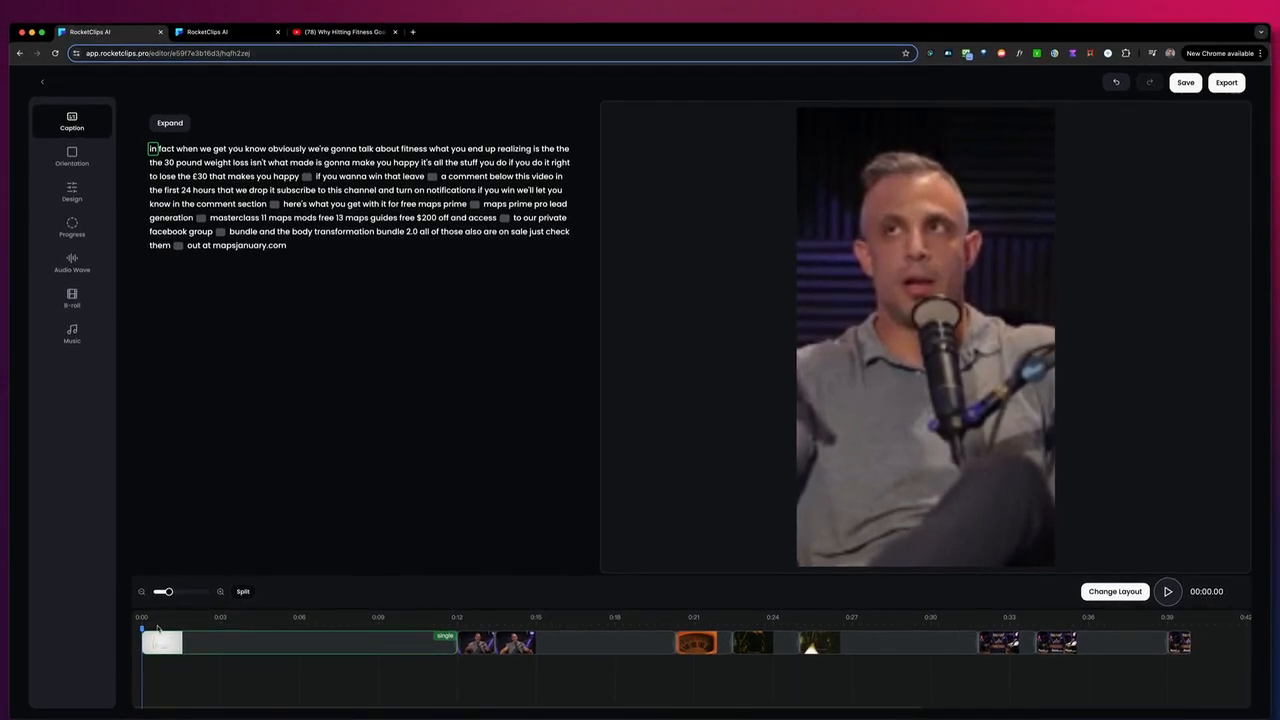
Step: Play the start of the expanded clip, pause it, and place the playhead at about 2 seconds
{"action": "key", "text": "space"}
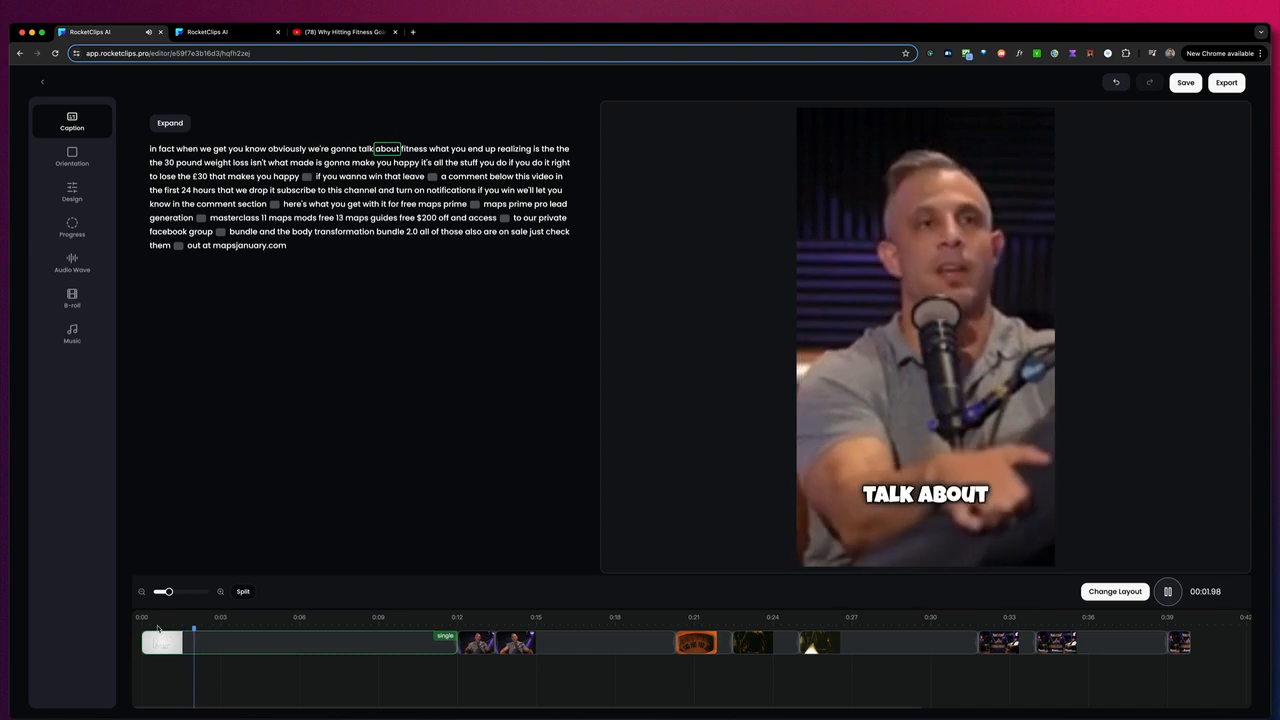
{"action": "key", "text": "space"}
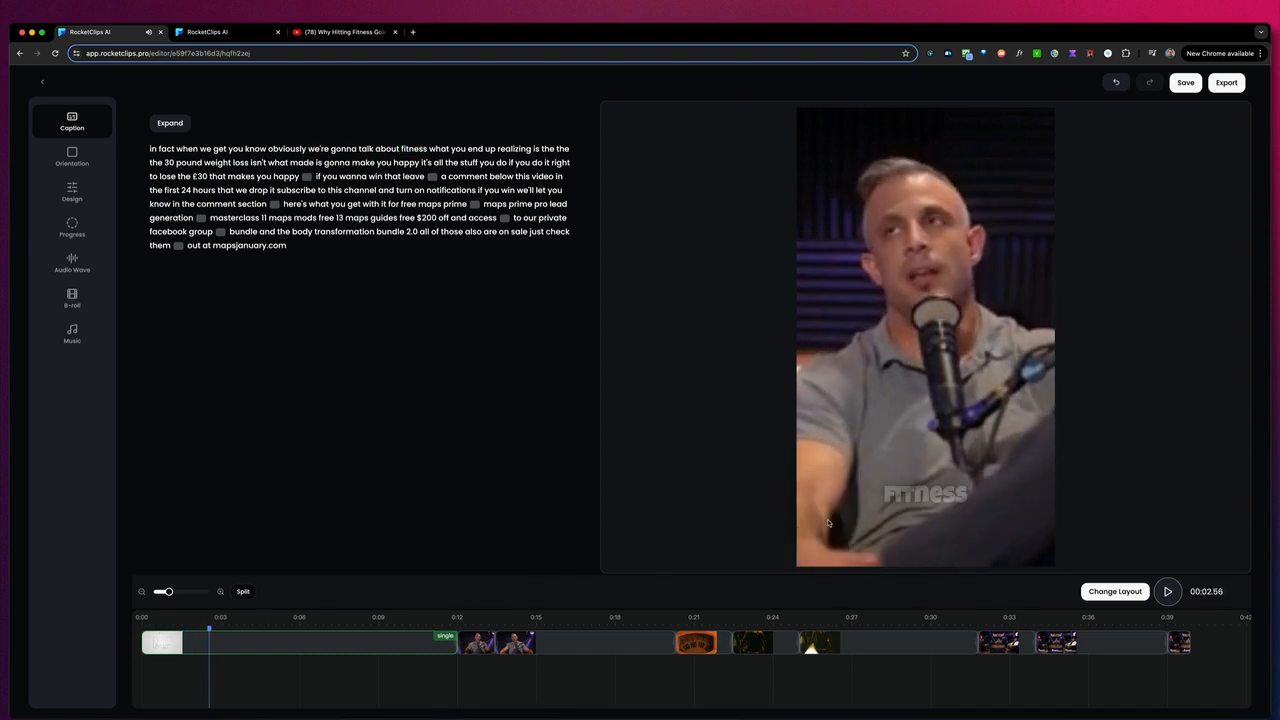
{"action": "left_click", "coordinate": [198, 626]}
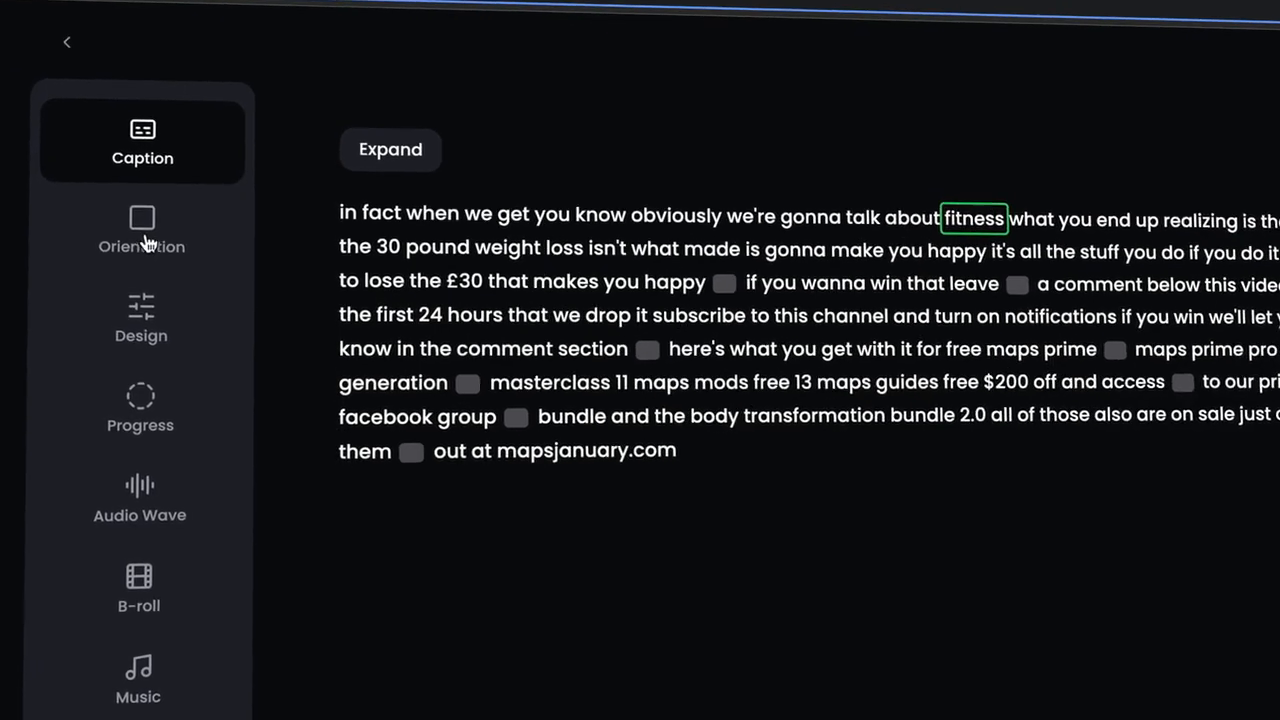
Step: Try the Landscape and Square orientations on the clip and return it to Portrait
{"action": "left_click", "coordinate": [186, 282]}
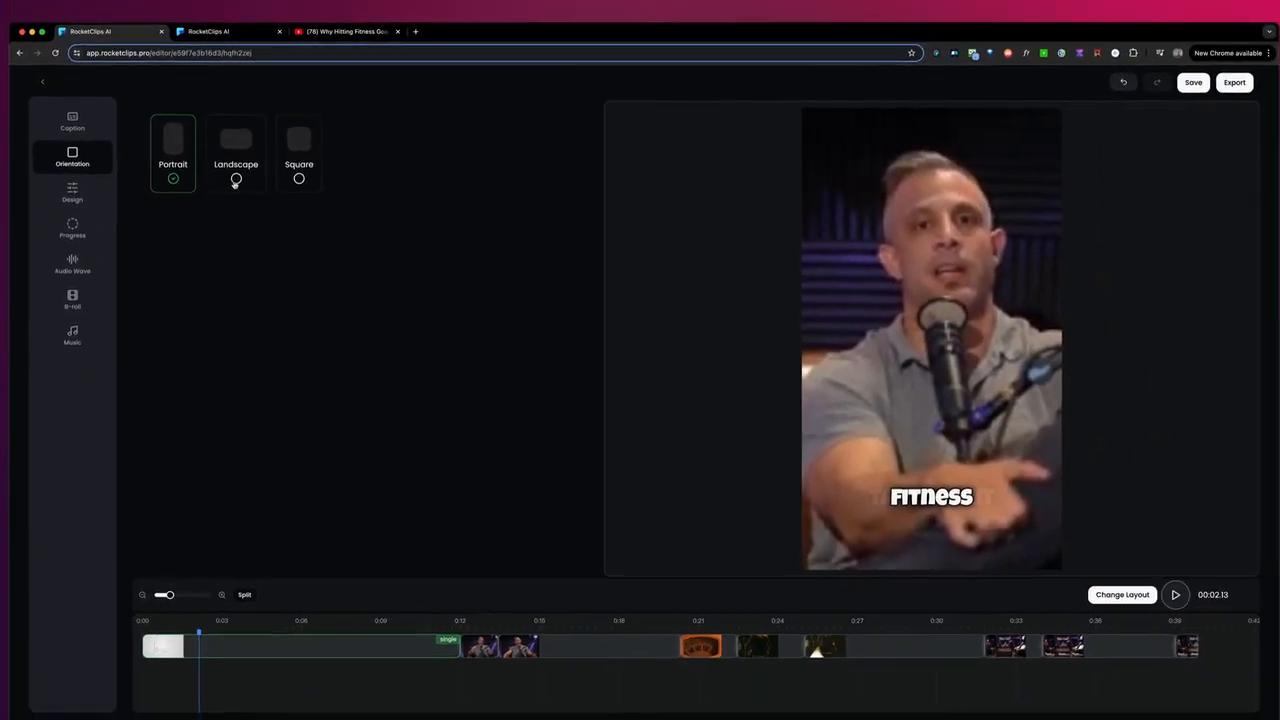
{"action": "left_click", "coordinate": [235, 178]}
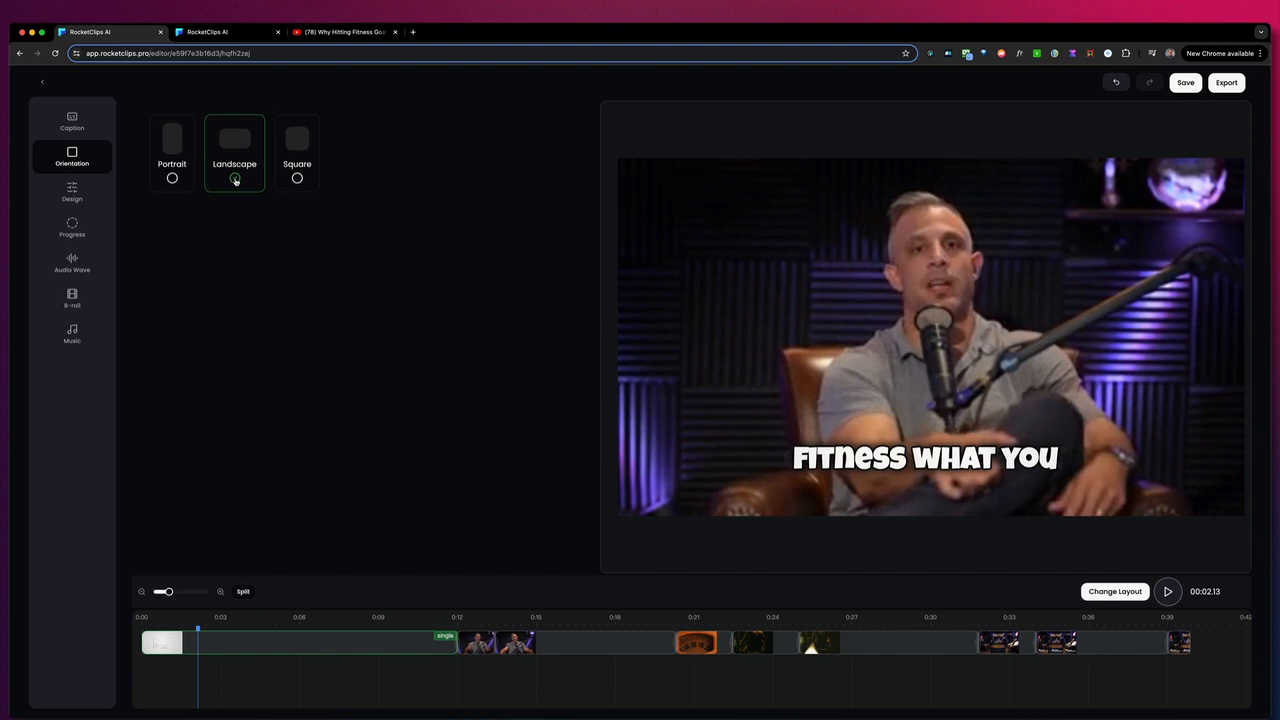
{"action": "left_click", "coordinate": [297, 178]}
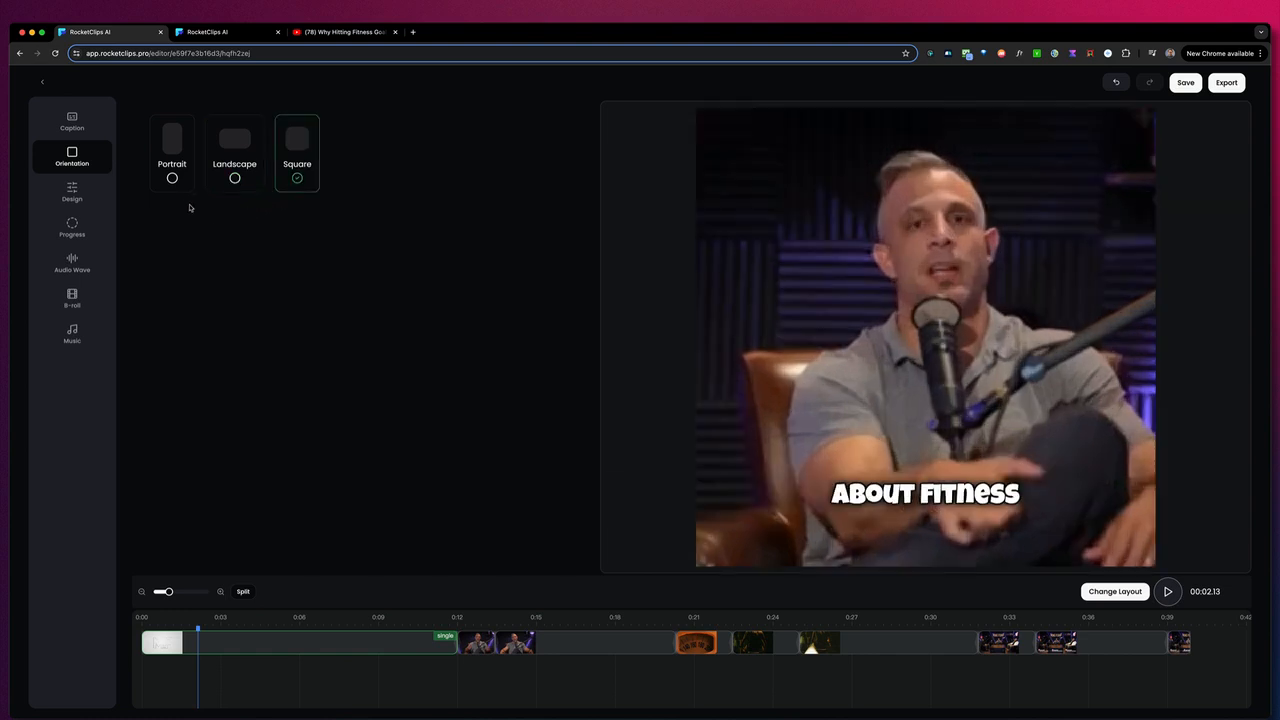
{"action": "left_click", "coordinate": [172, 178]}
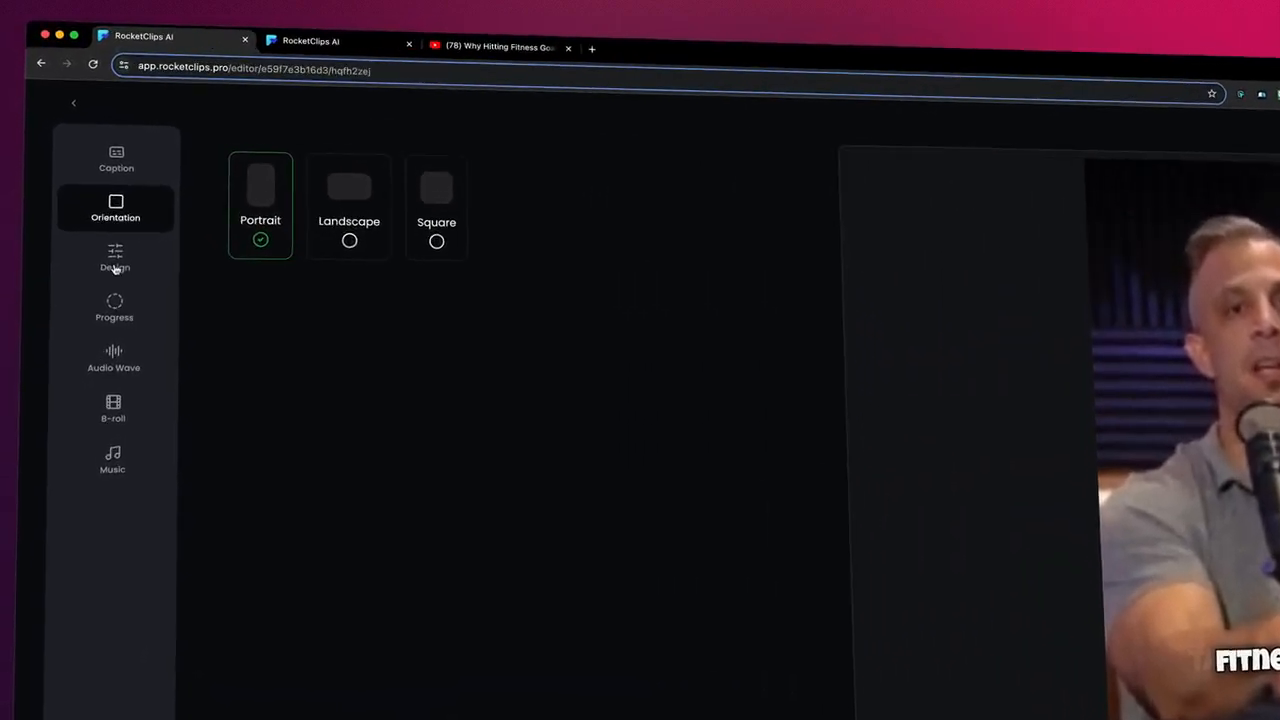
Step: Try the Barb and Techy caption designs on the clip and look over the subtitle styling settings
{"action": "left_click", "coordinate": [72, 193]}
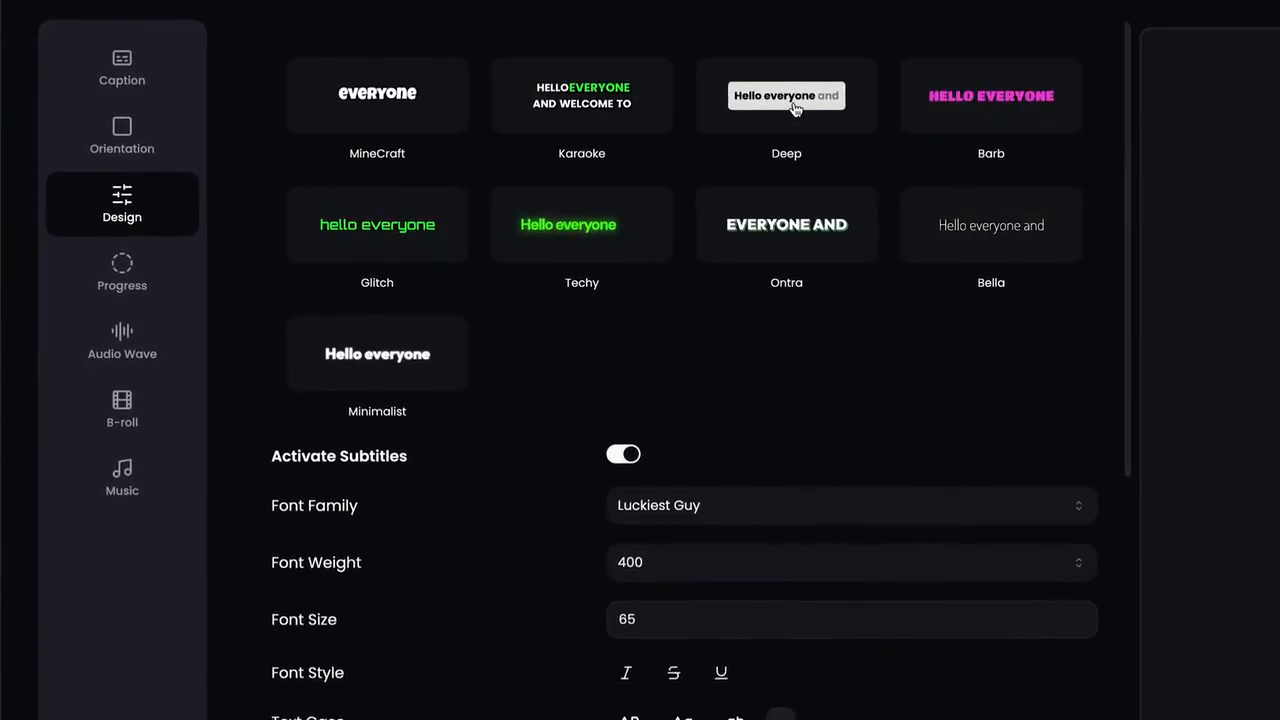
{"action": "left_click", "coordinate": [1000, 118]}
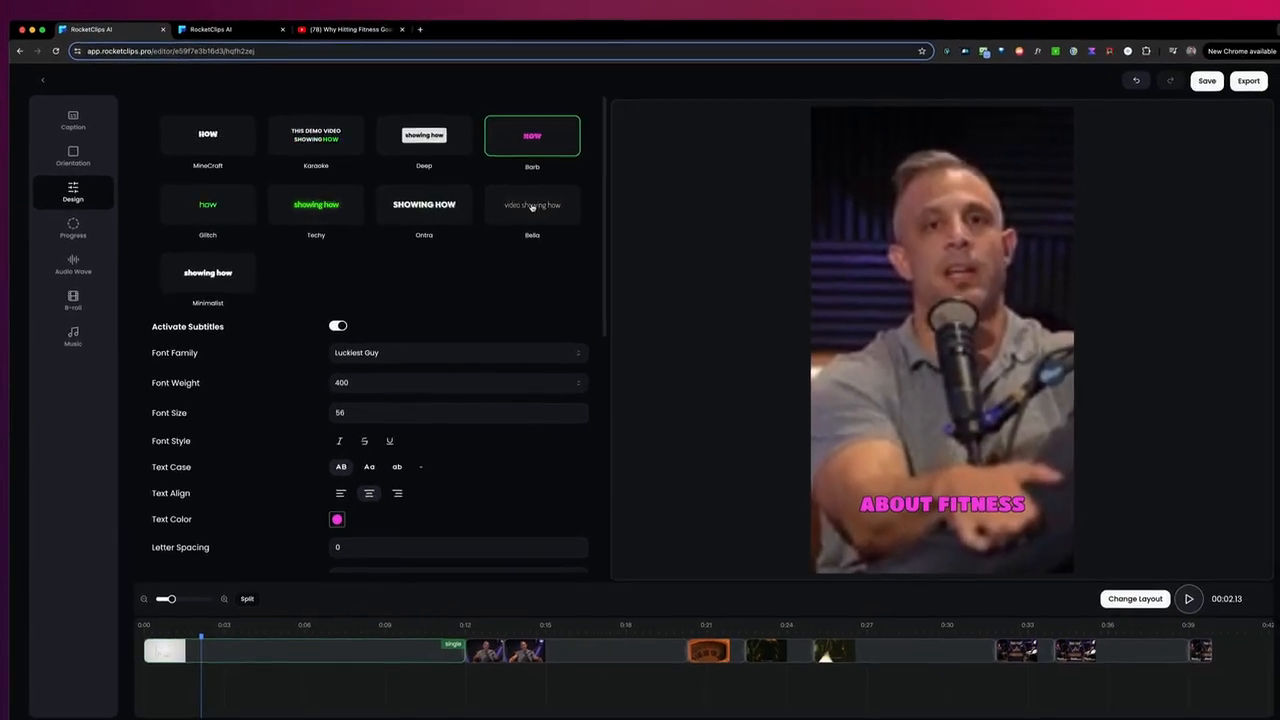
{"action": "left_click", "coordinate": [699, 216]}
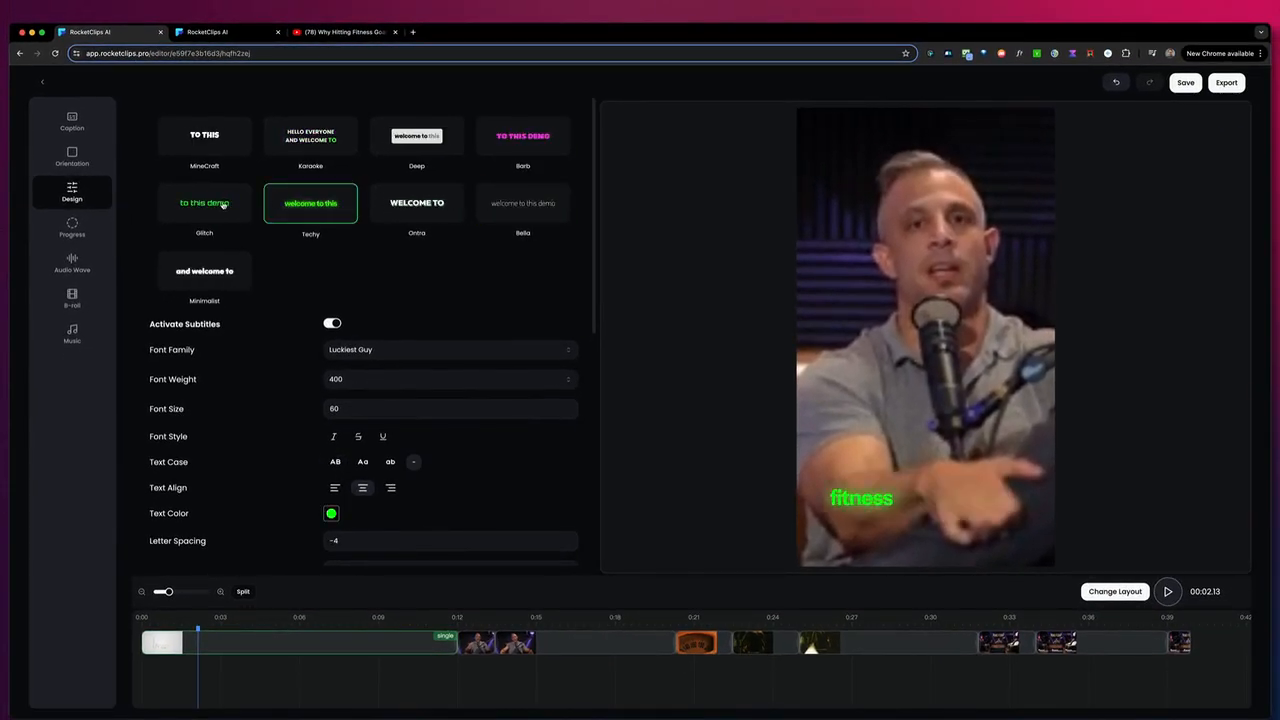
{"action": "scroll", "coordinate": [473, 303], "scroll_direction": "down", "scroll_amount": 5}
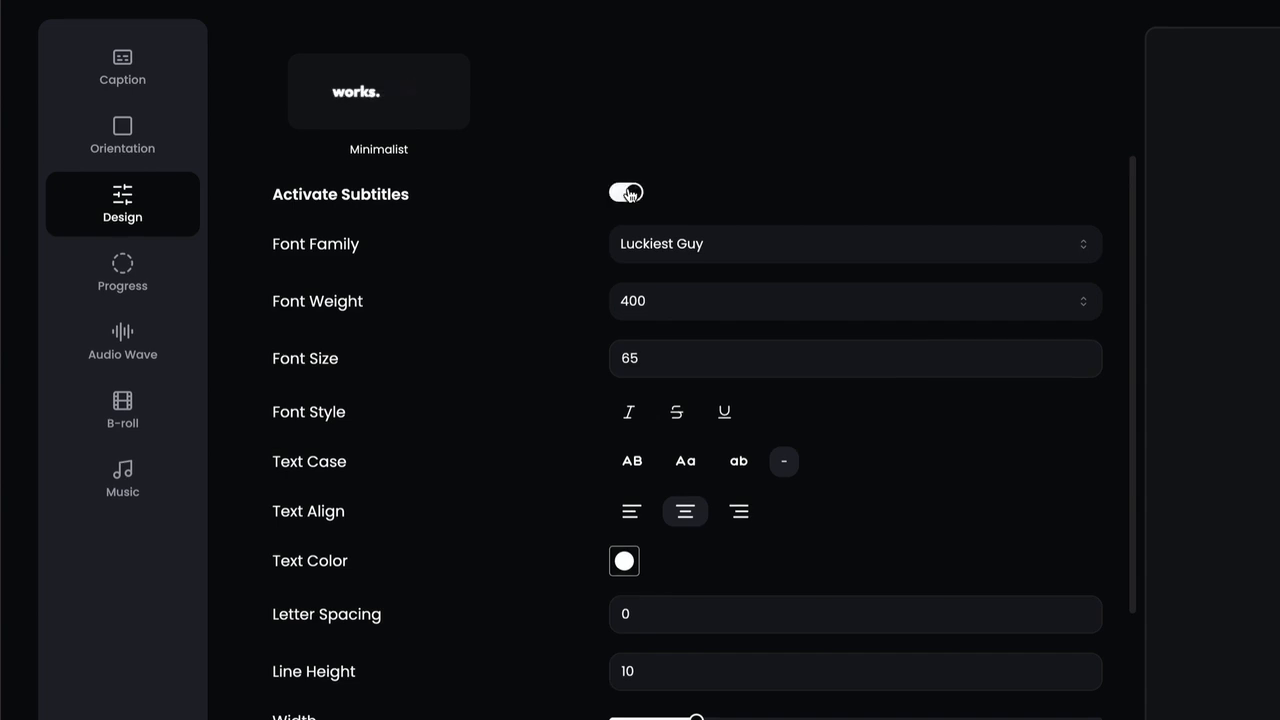
Step: Set the subtitle font family to Lilita One and the font size to 74
{"action": "left_click", "coordinate": [750, 245]}
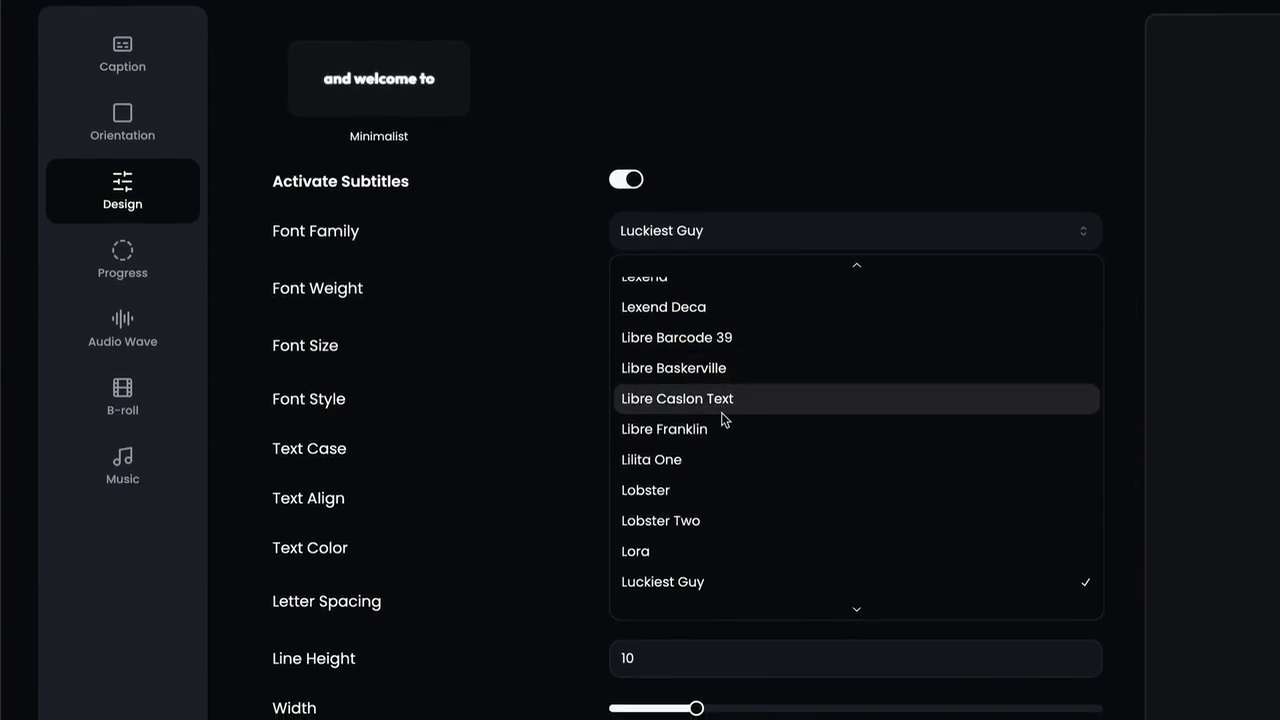
{"action": "left_click", "coordinate": [713, 451]}
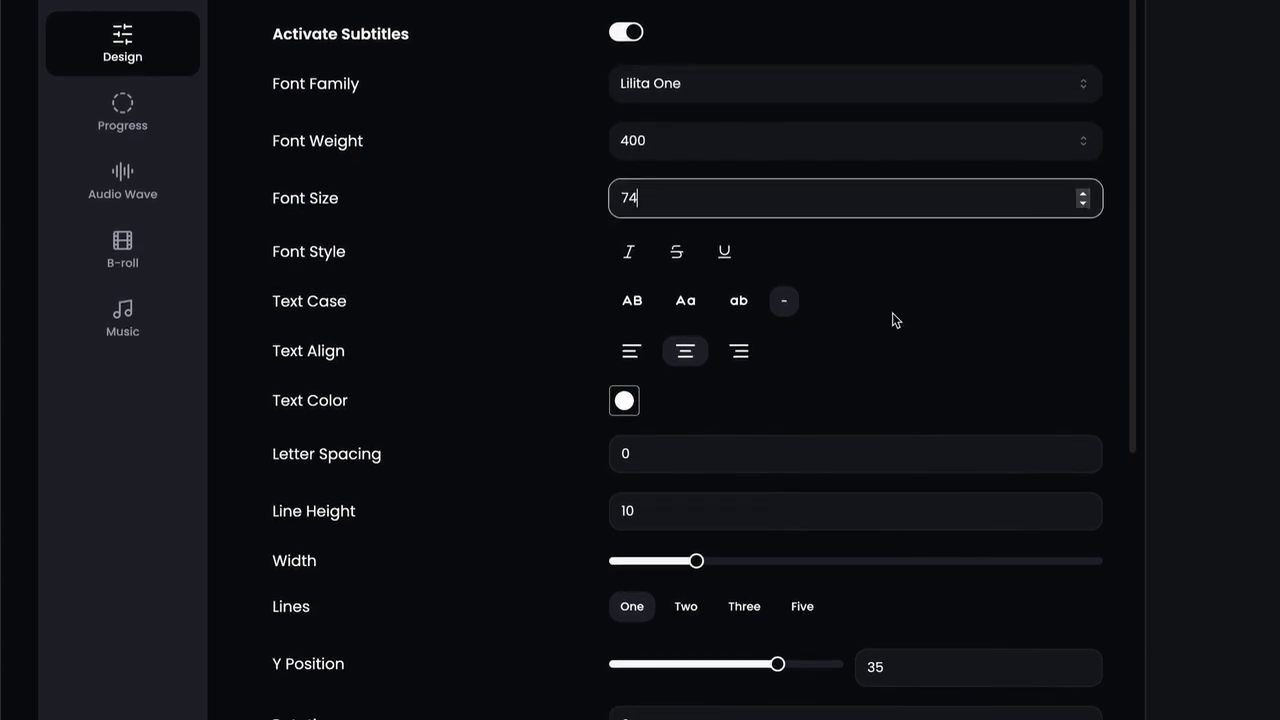
Step: Set the subtitle text color to bright green and check it with the playhead at about 3 and 4 seconds
{"action": "scroll", "coordinate": [796, 330], "scroll_direction": "down", "scroll_amount": 2}
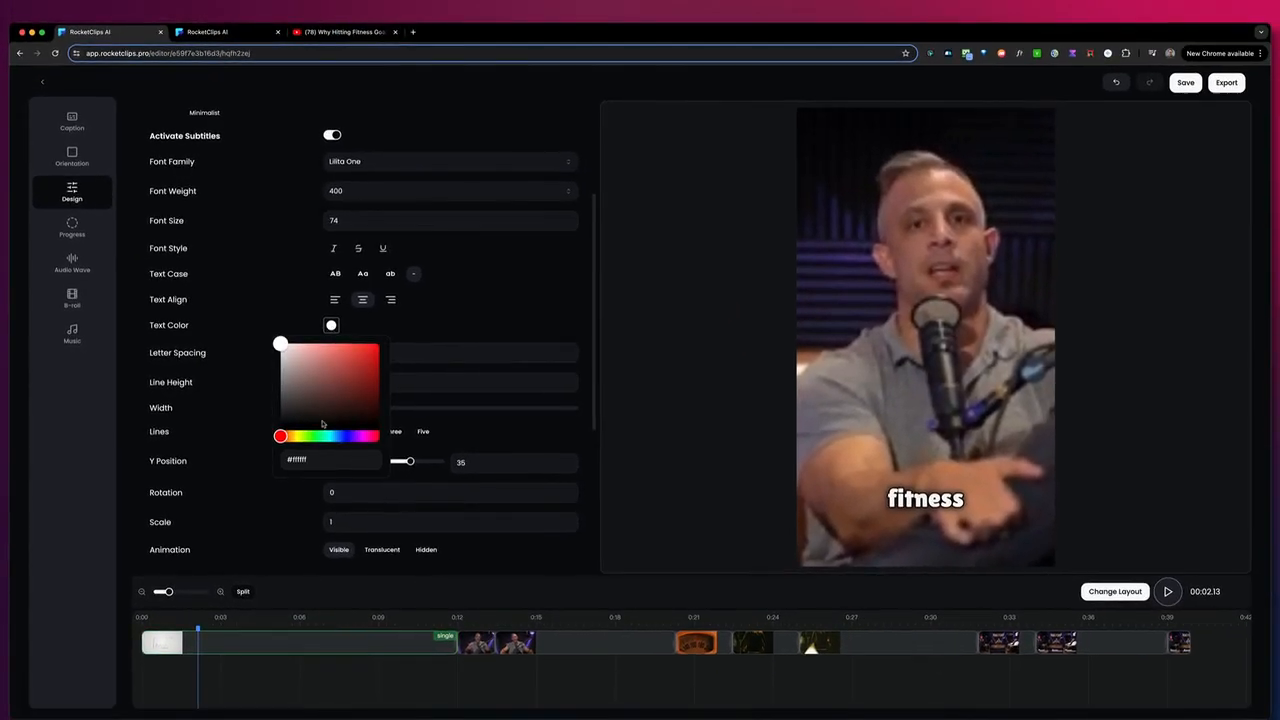
{"action": "left_click", "coordinate": [314, 436]}
{"action": "left_click", "coordinate": [373, 349]}
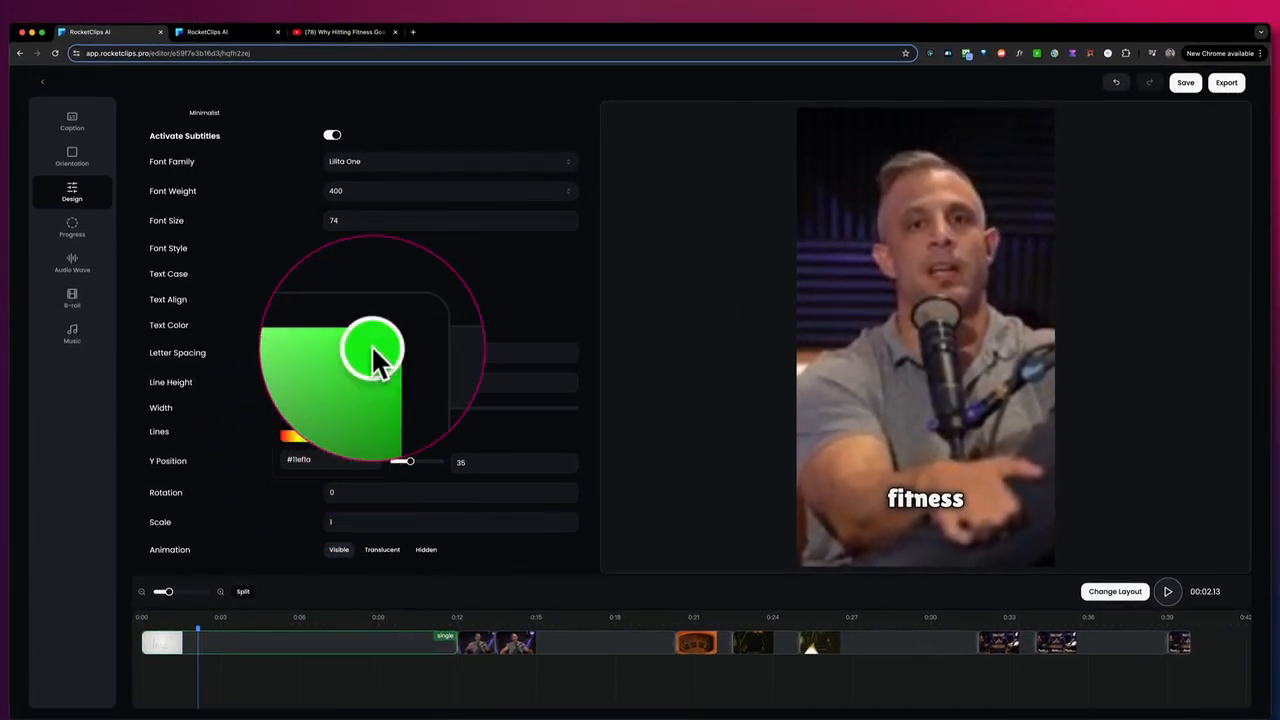
{"action": "left_click", "coordinate": [417, 325]}
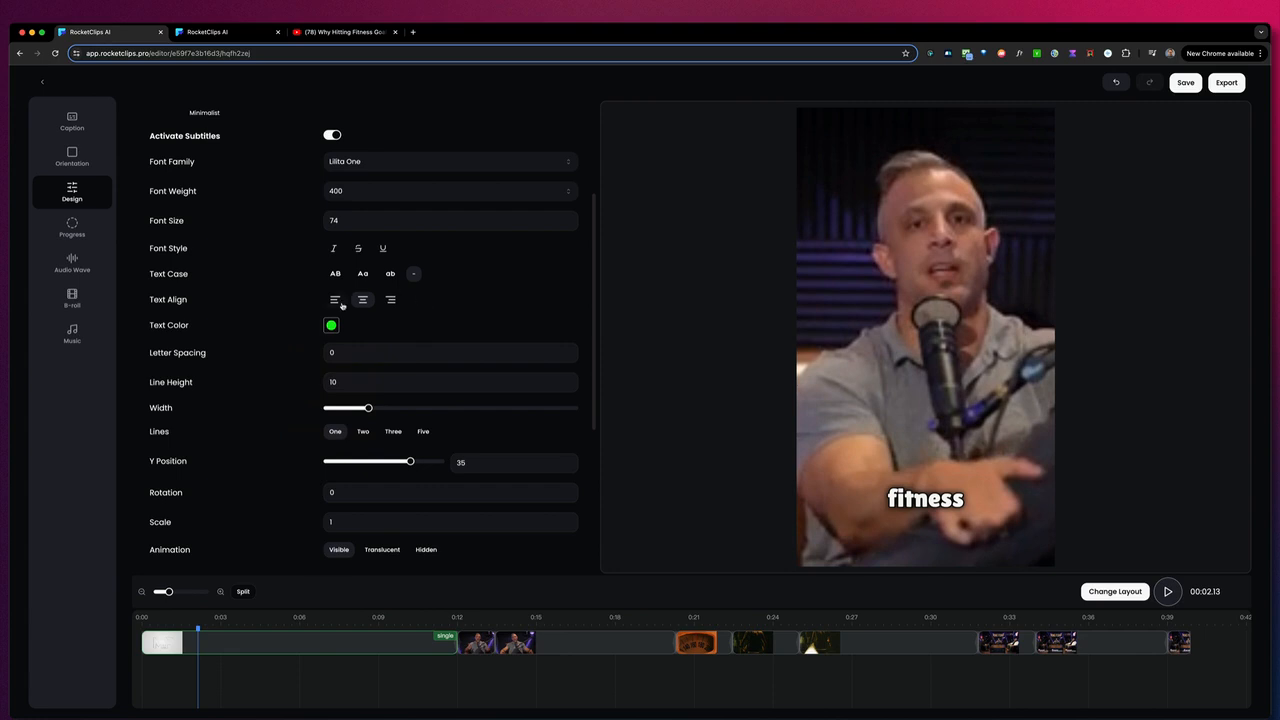
{"action": "left_click", "coordinate": [230, 623]}
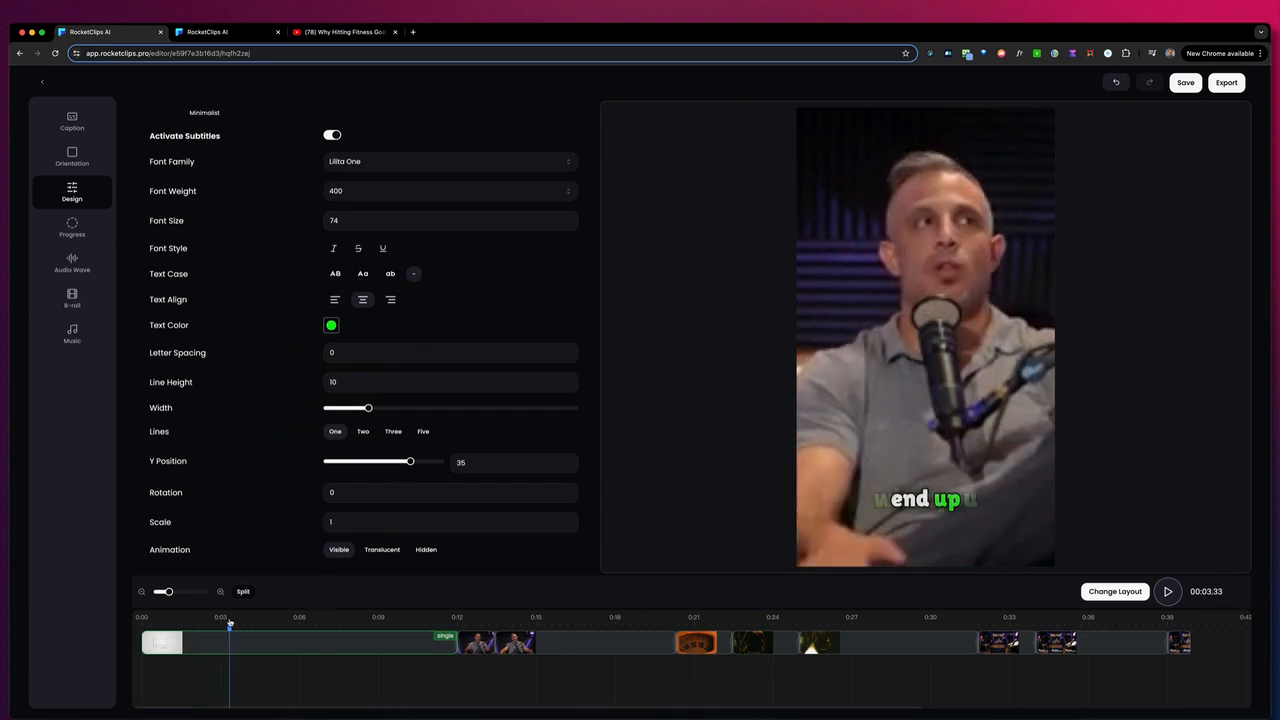
{"action": "left_click", "coordinate": [247, 622]}
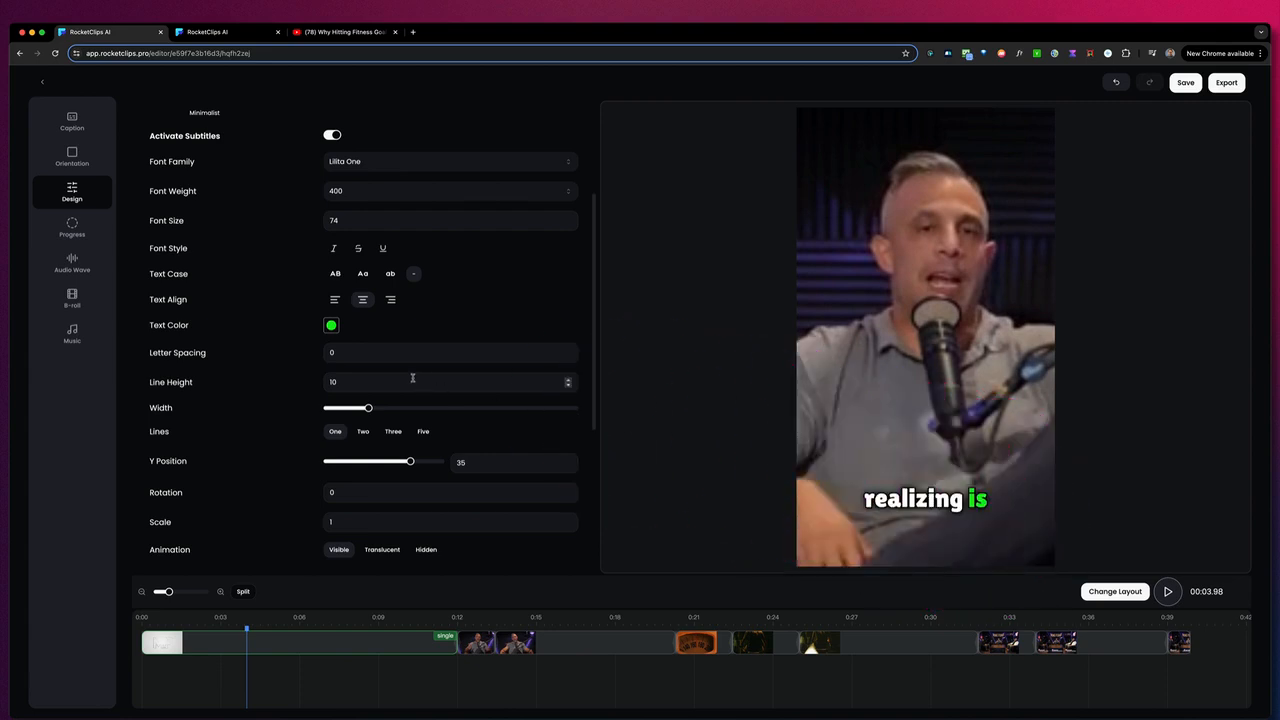
Step: Set the subtitles' rotation to -10 and their Y position to 32
{"action": "scroll", "coordinate": [318, 355], "scroll_direction": "down", "scroll_amount": 2}
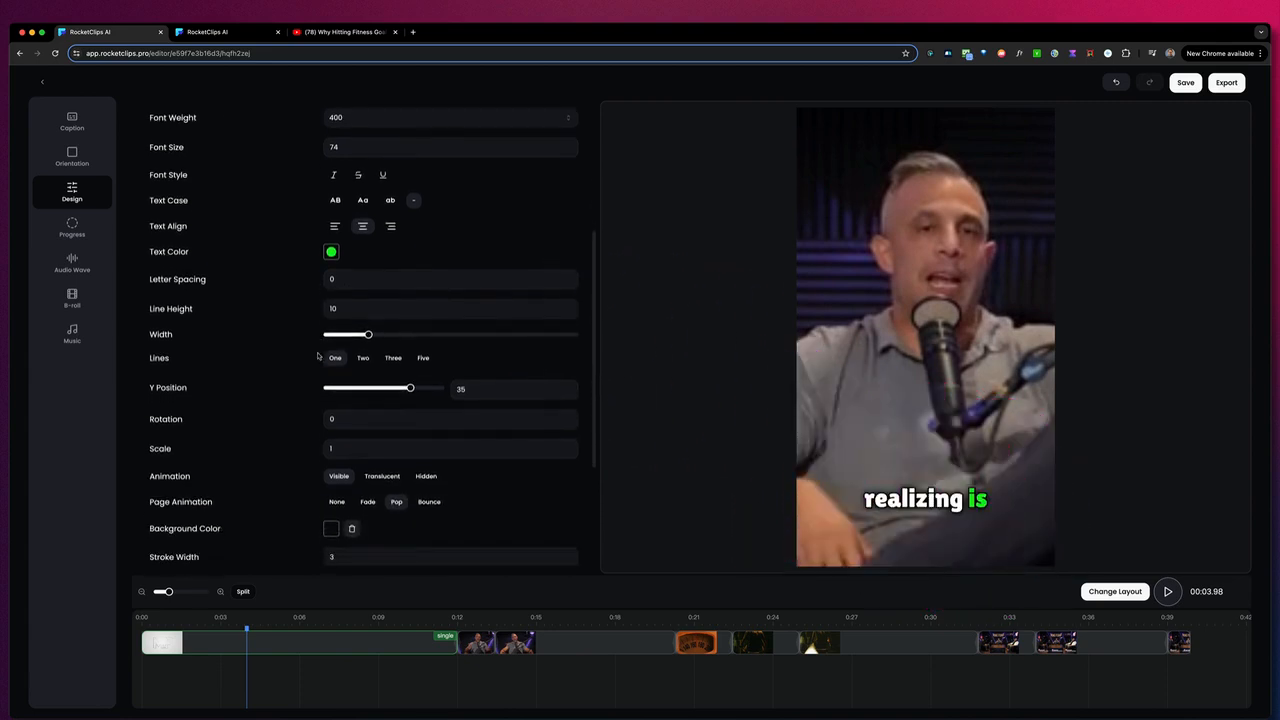
{"action": "scroll", "coordinate": [360, 304], "scroll_direction": "down", "scroll_amount": 1}
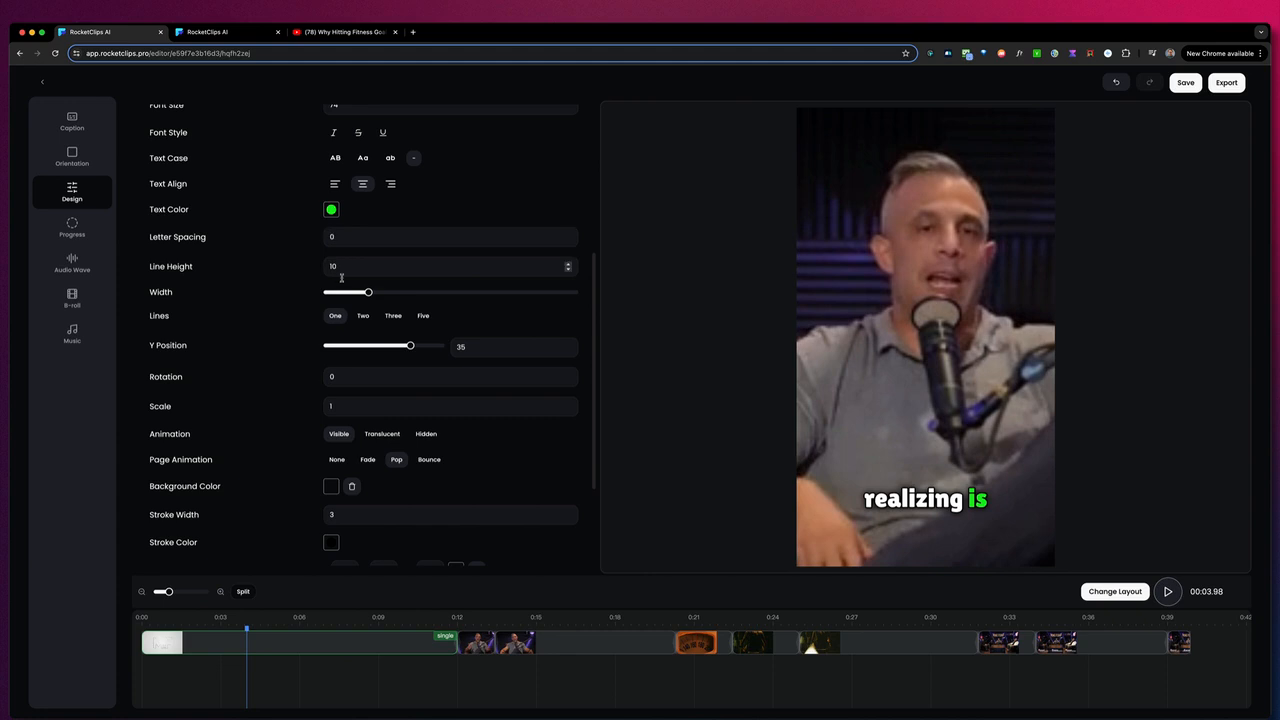
{"action": "scroll", "coordinate": [343, 312], "scroll_direction": "down", "scroll_amount": 1}
{"action": "mouse_move", "coordinate": [410, 309]}
{"action": "left_mouse_down"}
{"action": "mouse_move", "coordinate": [350, 317]}
{"action": "mouse_move", "coordinate": [418, 314]}
{"action": "left_mouse_up"}
{"action": "left_click", "coordinate": [568, 336]}
{"action": "left_click", "coordinate": [568, 336]}
{"action": "left_click", "coordinate": [568, 340]}
{"action": "left_click", "coordinate": [568, 340]}
{"action": "left_click", "coordinate": [568, 340]}
{"action": "left_click", "coordinate": [568, 340]}
{"action": "left_click", "coordinate": [568, 340]}
{"action": "left_click", "coordinate": [568, 340]}
{"action": "left_click", "coordinate": [568, 340]}
{"action": "left_click_drag", "start_coordinate": [417, 310], "coordinate": [410, 307]}
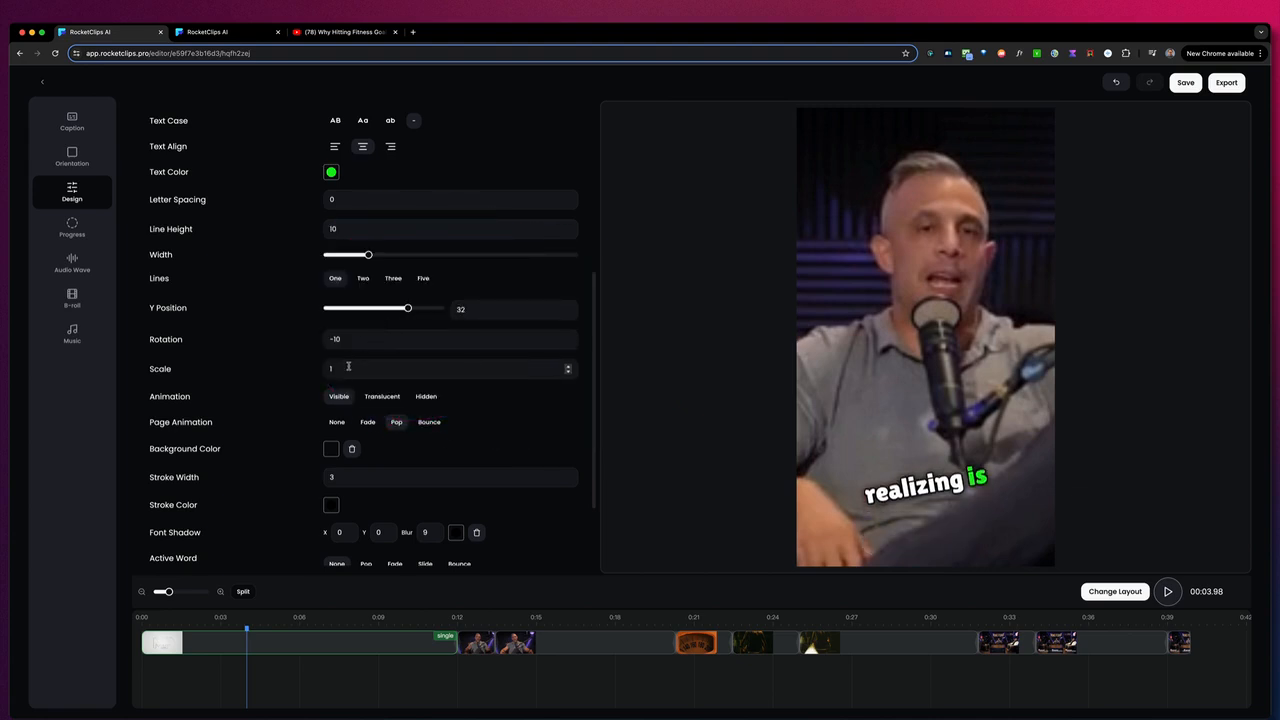
Step: Try a subtitle scale of 0 and return it to 1
{"action": "scroll", "coordinate": [450, 345], "scroll_direction": "down", "scroll_amount": 2}
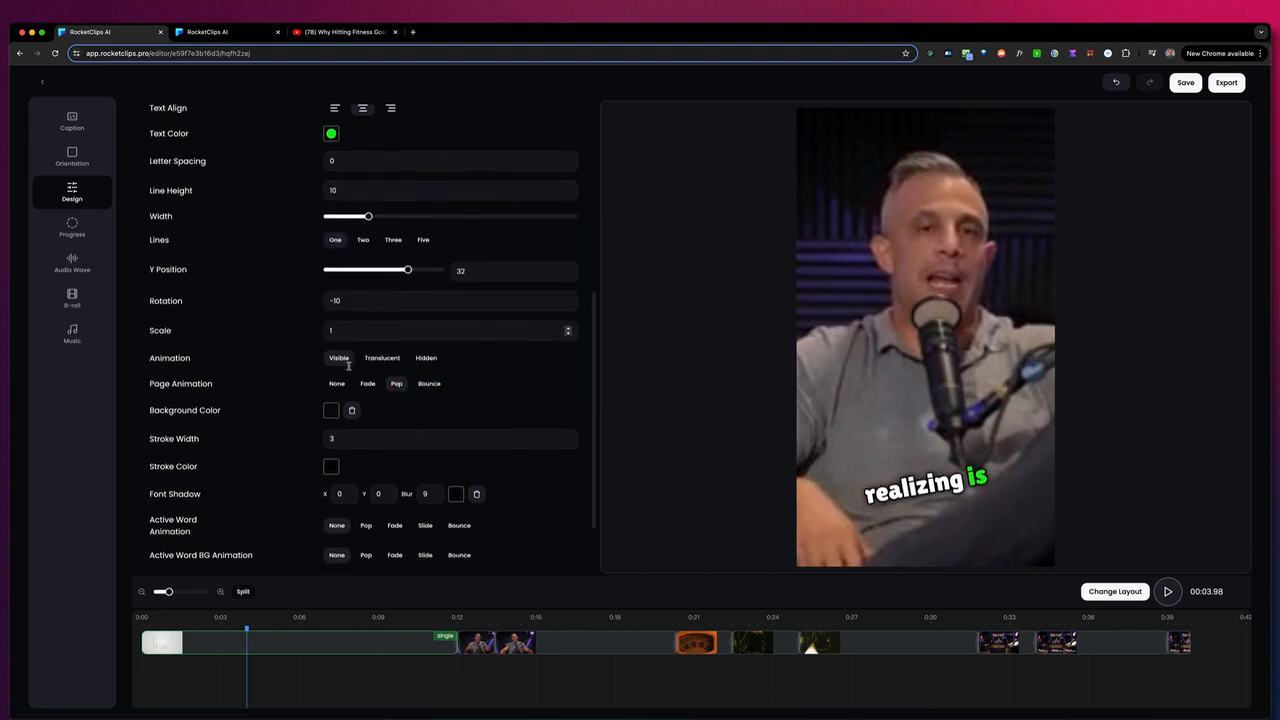
{"action": "left_click", "coordinate": [568, 323]}
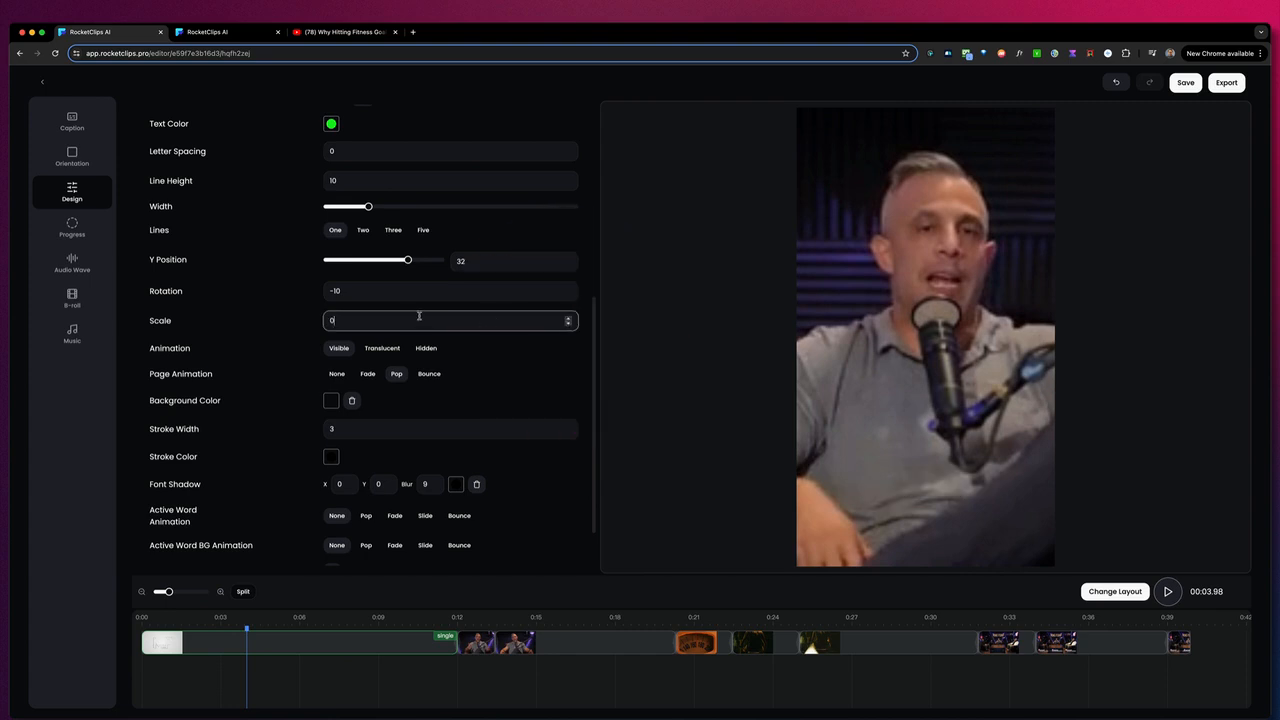
{"action": "type", "text": "1"}
Step: Try the Translucent subtitle animation, set it to Hidden, and play the clip briefly from about 4 seconds
{"action": "scroll", "coordinate": [344, 324], "scroll_direction": "down", "scroll_amount": 1}
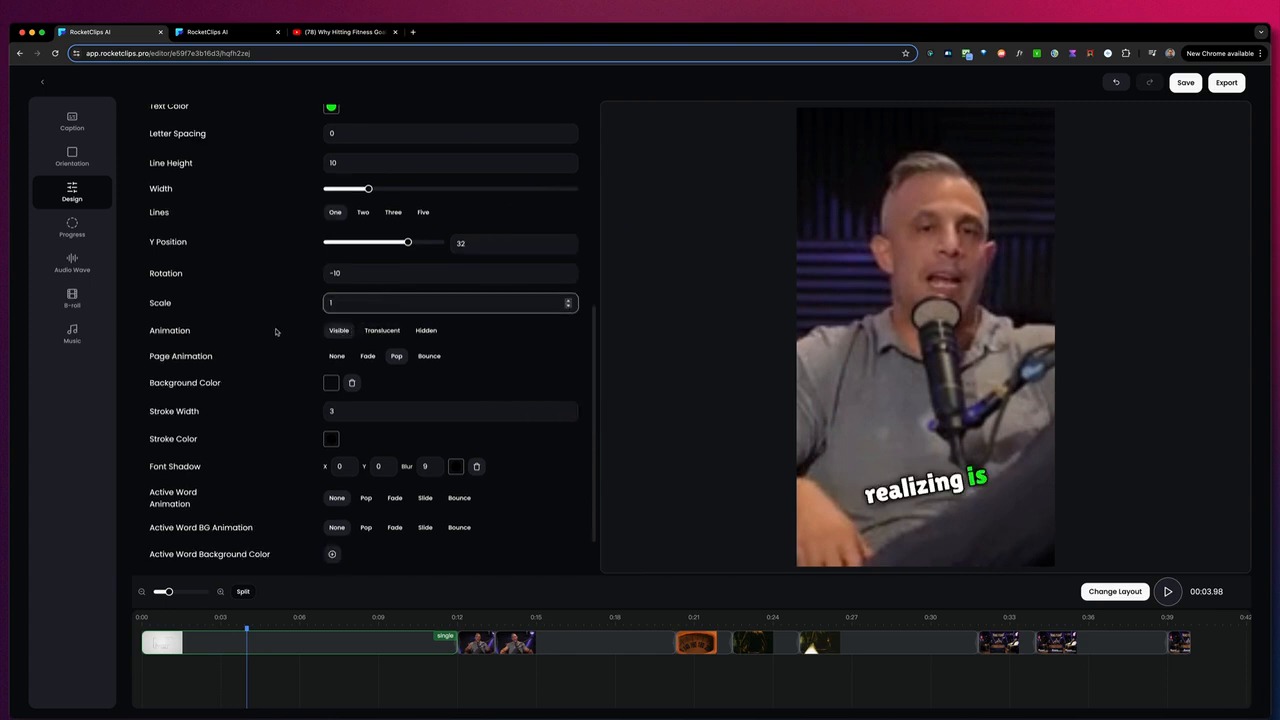
{"action": "left_click", "coordinate": [383, 334]}
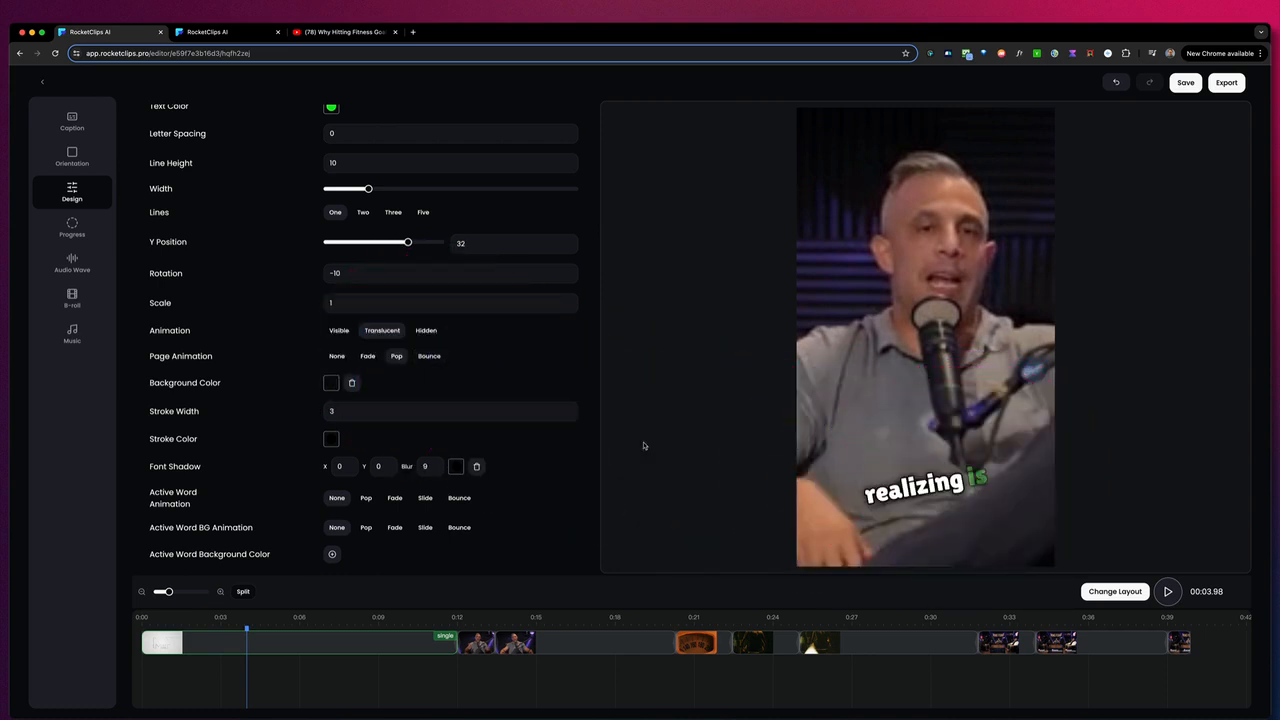
{"action": "left_click", "coordinate": [426, 331]}
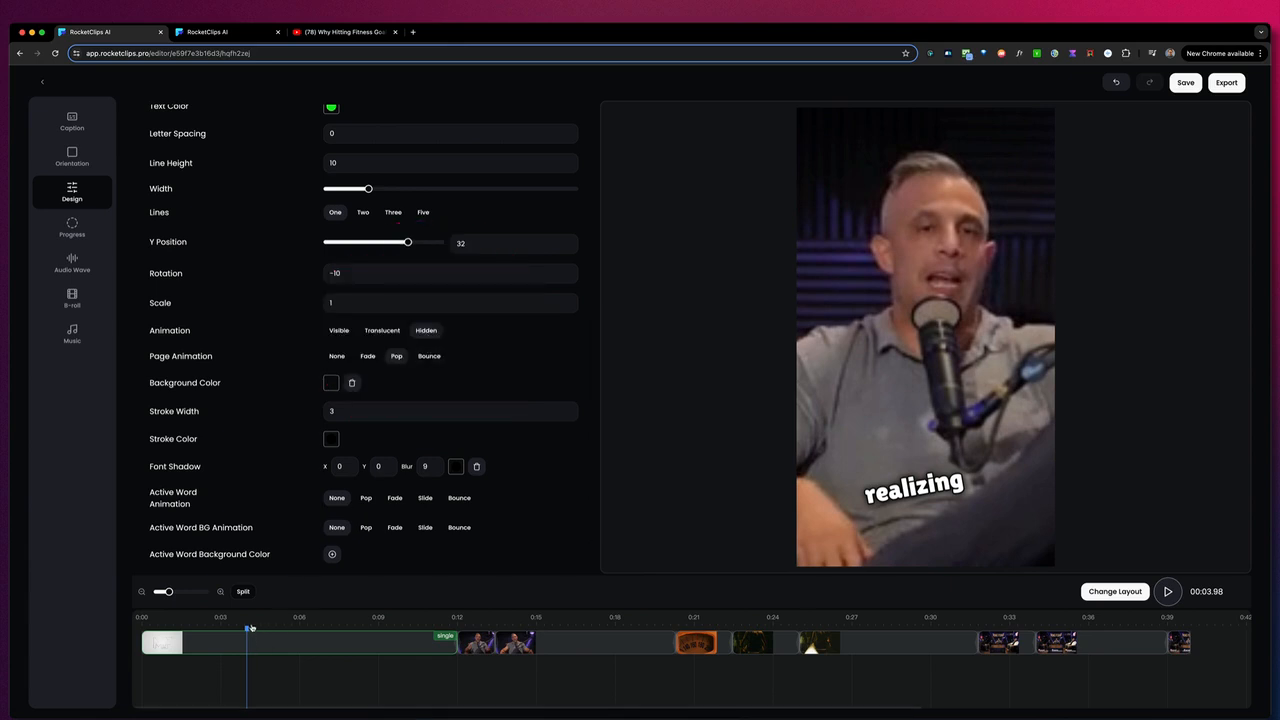
{"action": "key", "text": "space"}
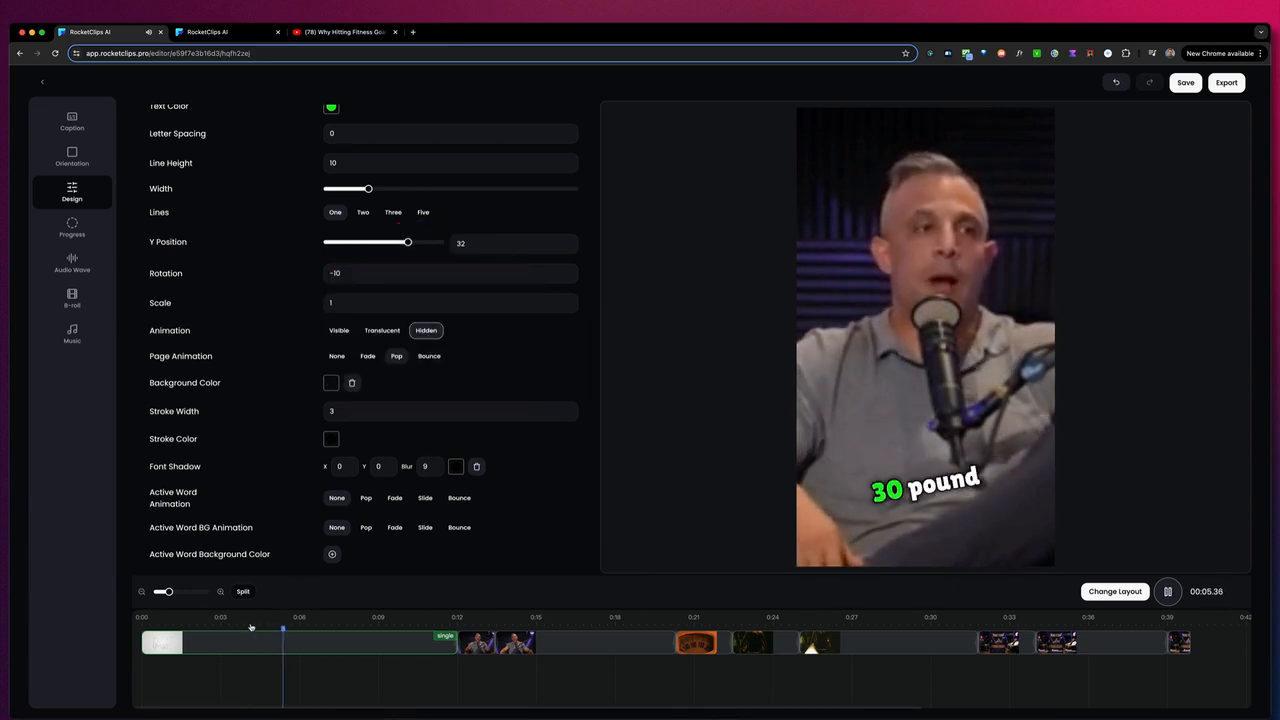
{"action": "key", "text": "space"}
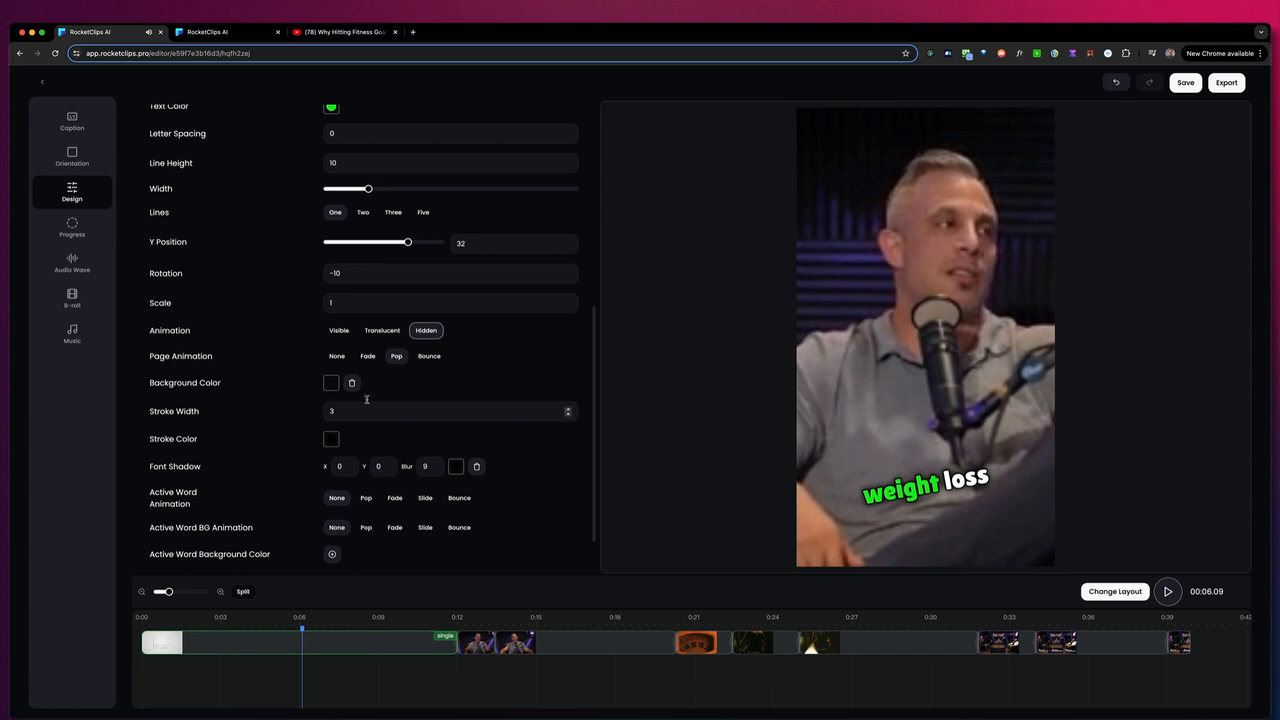
Step: Set the page animation to Bounce and the subtitle background color to red, rgba(233, 23, 23, 0.89)
{"action": "left_click", "coordinate": [368, 357]}
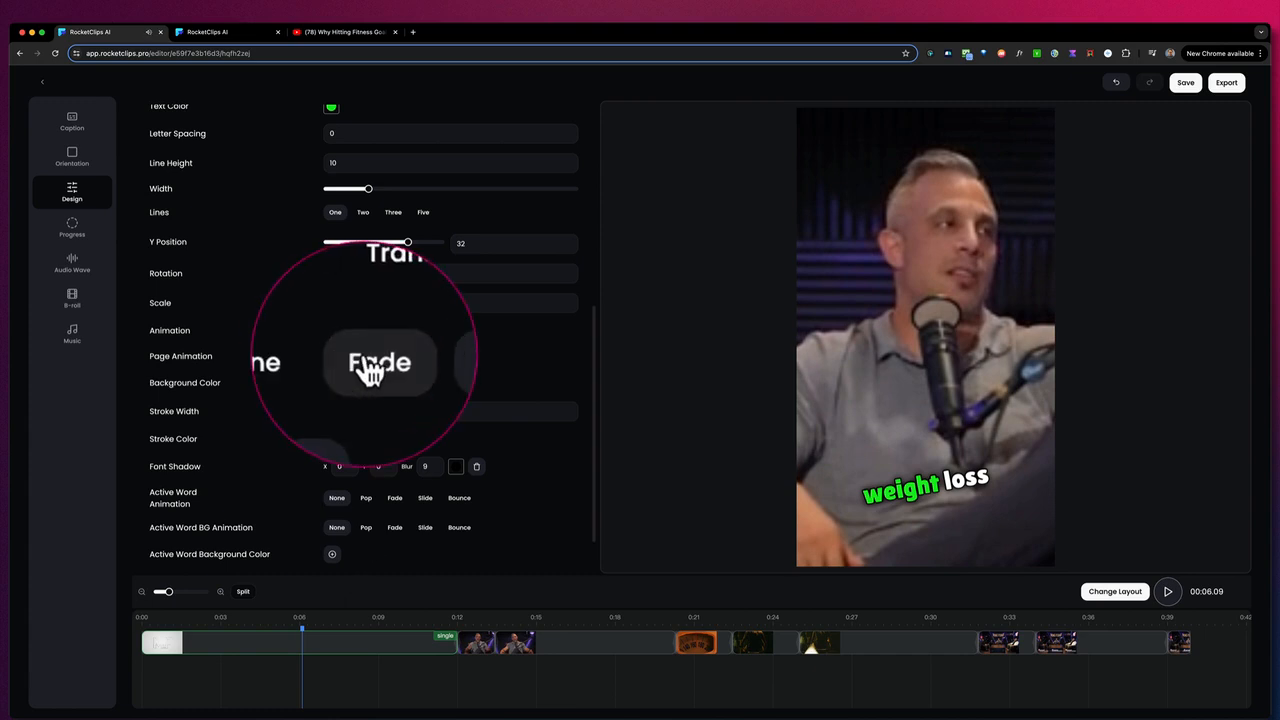
{"action": "left_click", "coordinate": [420, 358]}
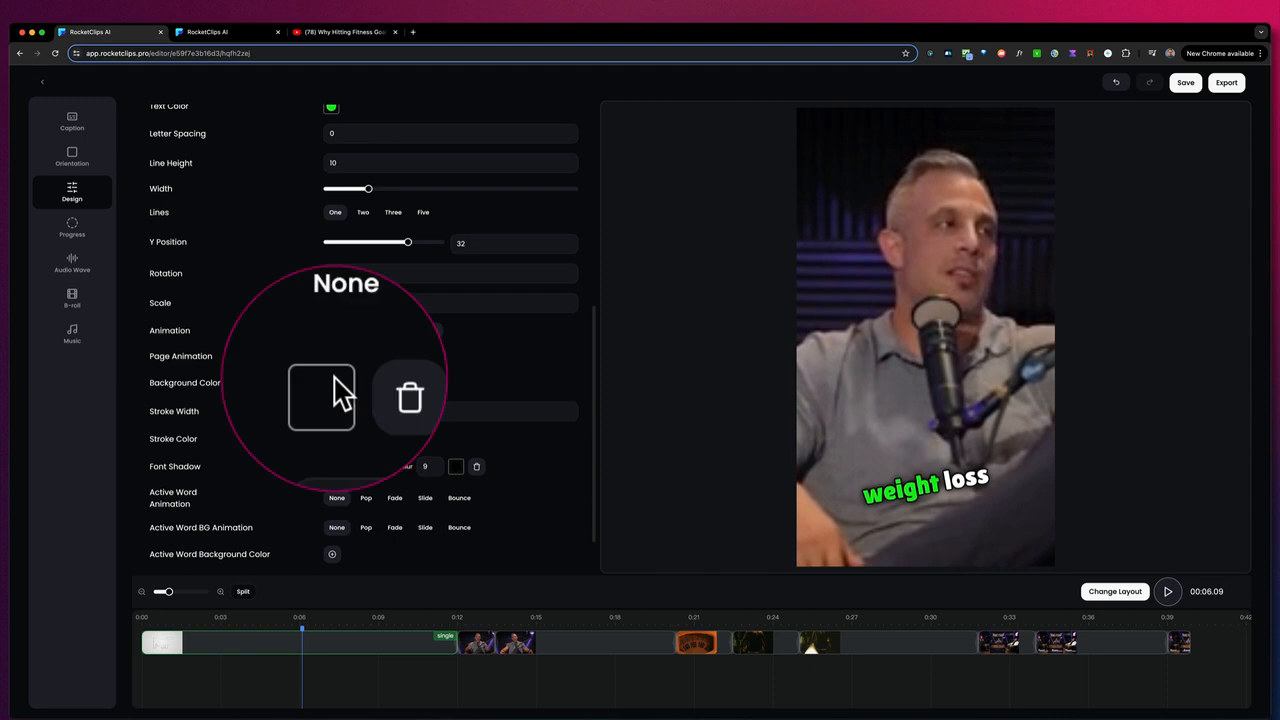
{"action": "left_click", "coordinate": [332, 382]}
{"action": "left_click", "coordinate": [369, 408]}
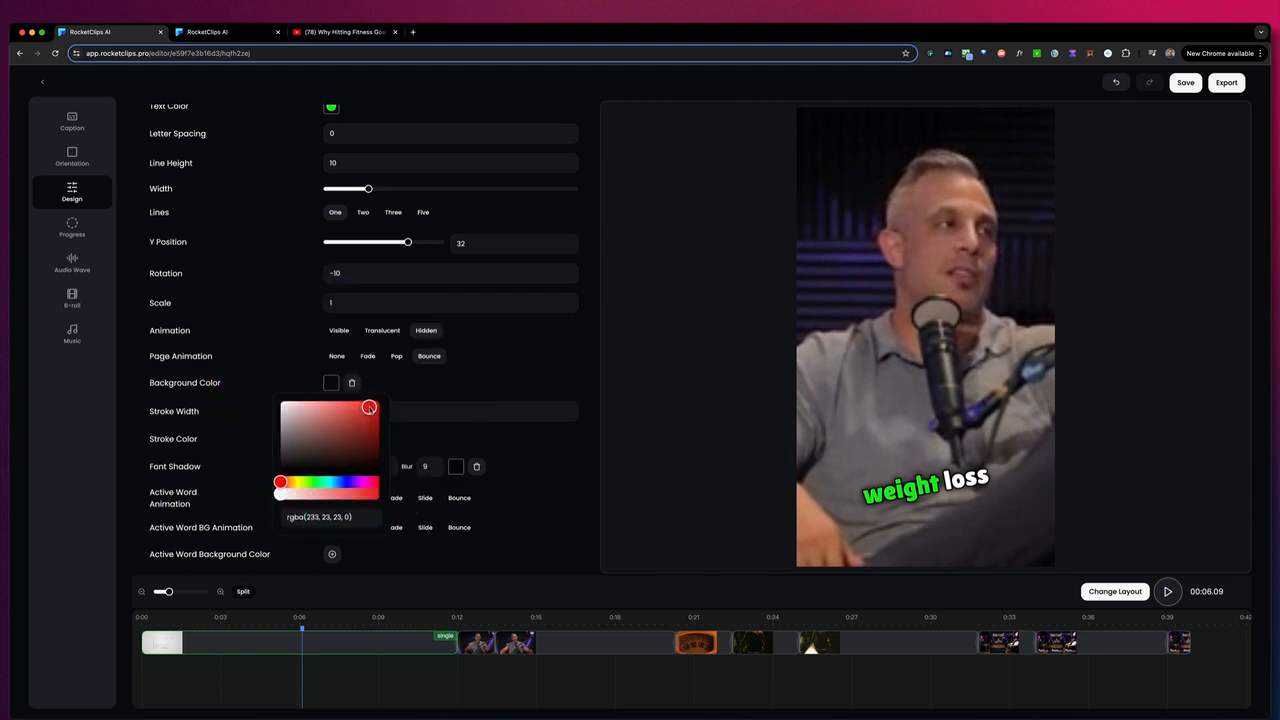
{"action": "left_click_drag", "start_coordinate": [322, 496], "coordinate": [350, 494]}
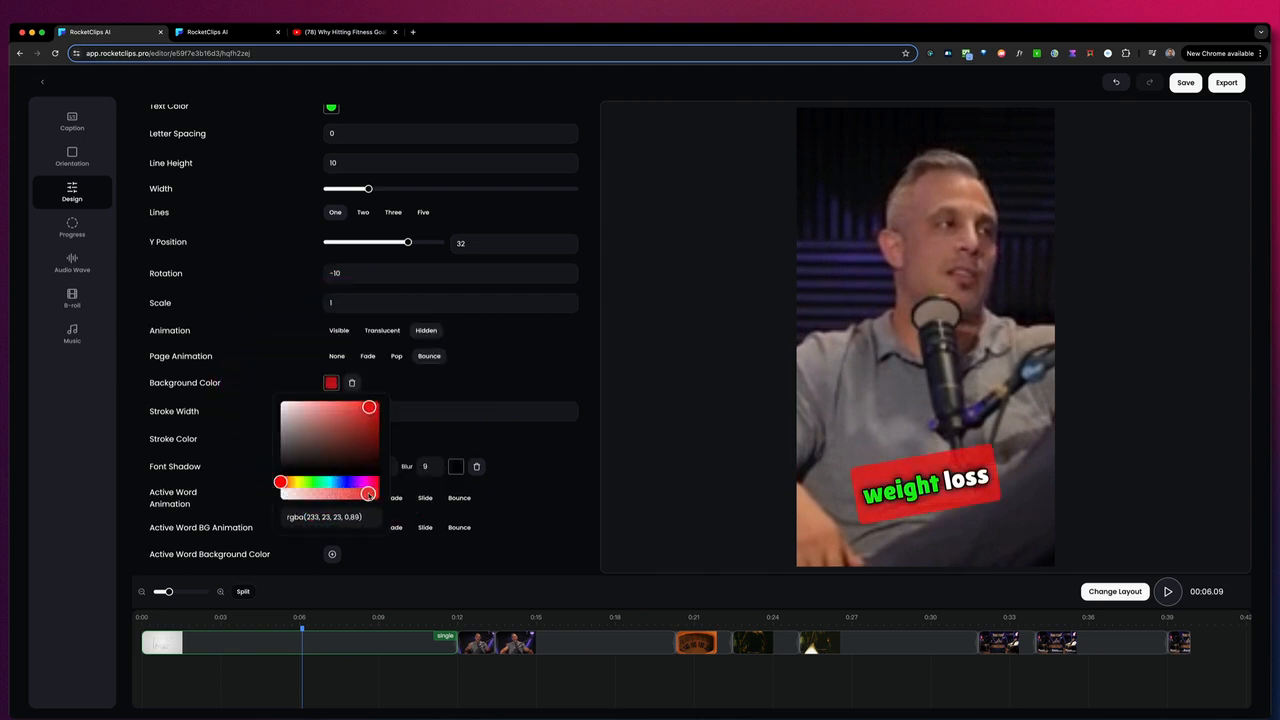
{"action": "left_click", "coordinate": [493, 378]}
Step: Set the subtitle stroke color to a vivid blue
{"action": "scroll", "coordinate": [490, 378], "scroll_direction": "down", "scroll_amount": 2}
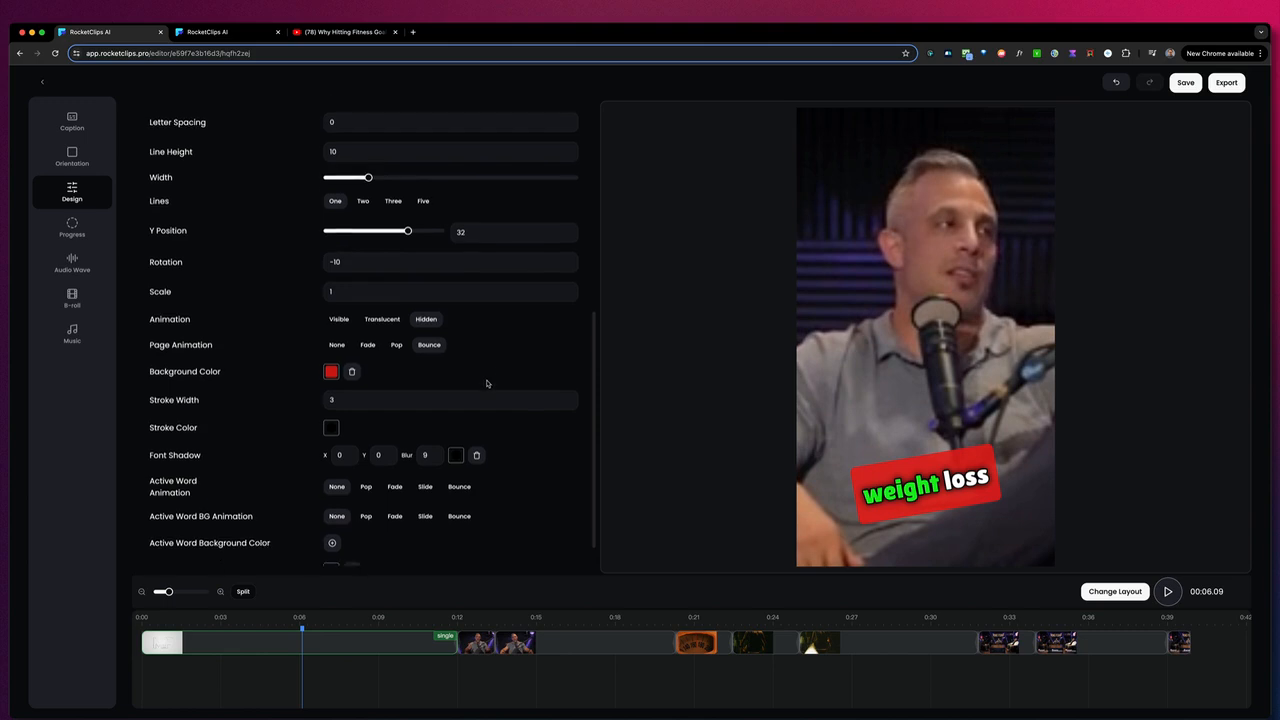
{"action": "left_click", "coordinate": [331, 383]}
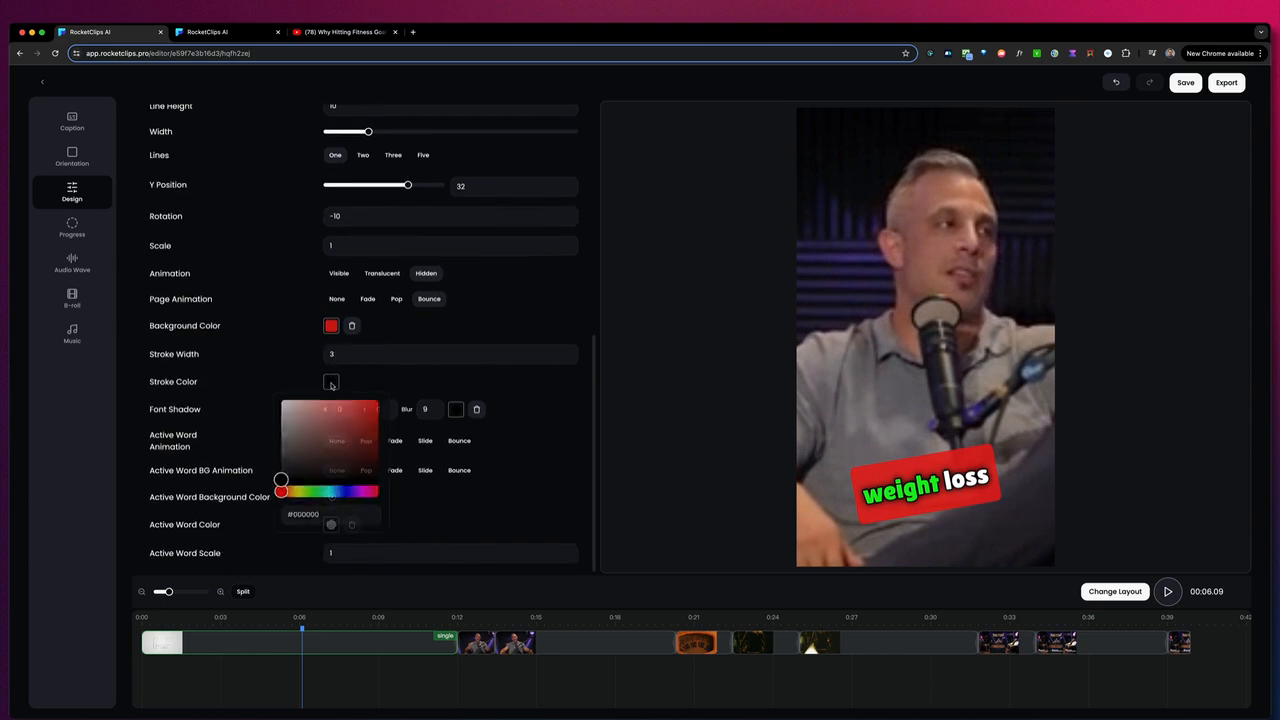
{"action": "left_click", "coordinate": [344, 491]}
{"action": "left_click", "coordinate": [370, 414]}
{"action": "left_click", "coordinate": [466, 373]}
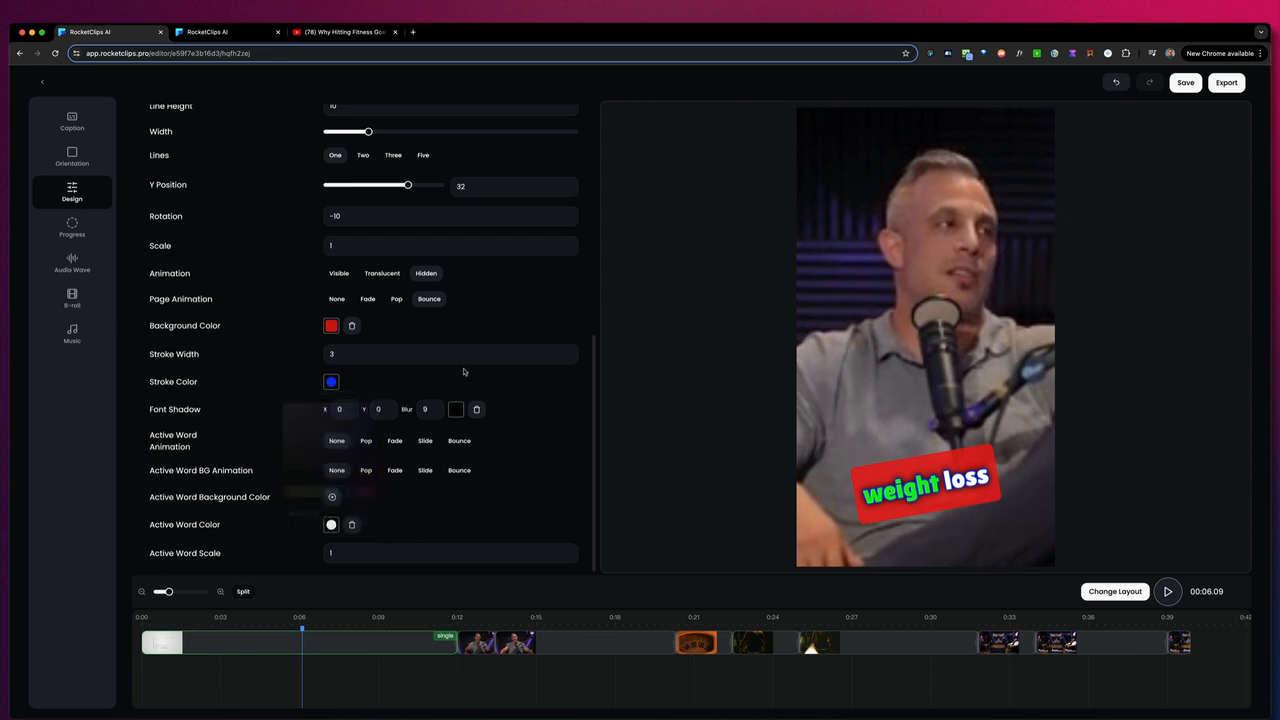
Step: Set the active word animation to Slide, with a Pop background animation and the yellow background color #face12
{"action": "scroll", "coordinate": [533, 424], "scroll_direction": "down", "scroll_amount": 1}
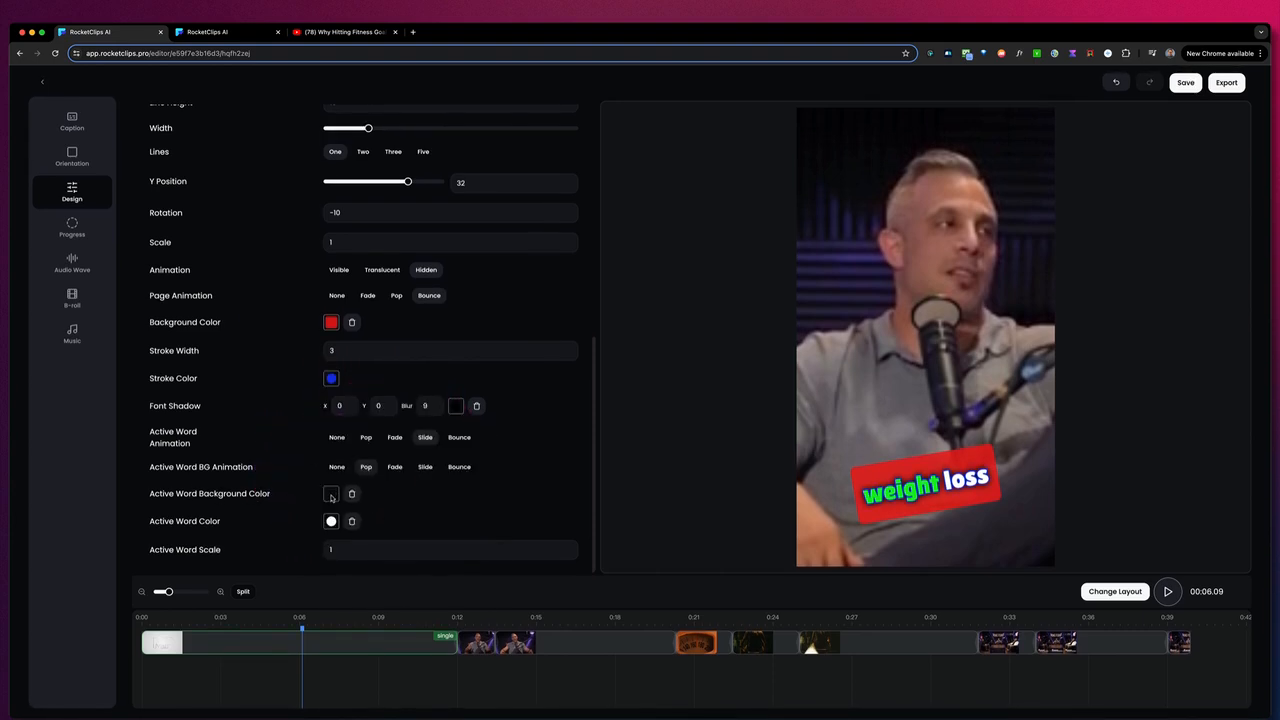
{"action": "left_click", "coordinate": [331, 495]}
{"action": "left_click", "coordinate": [295, 604]}
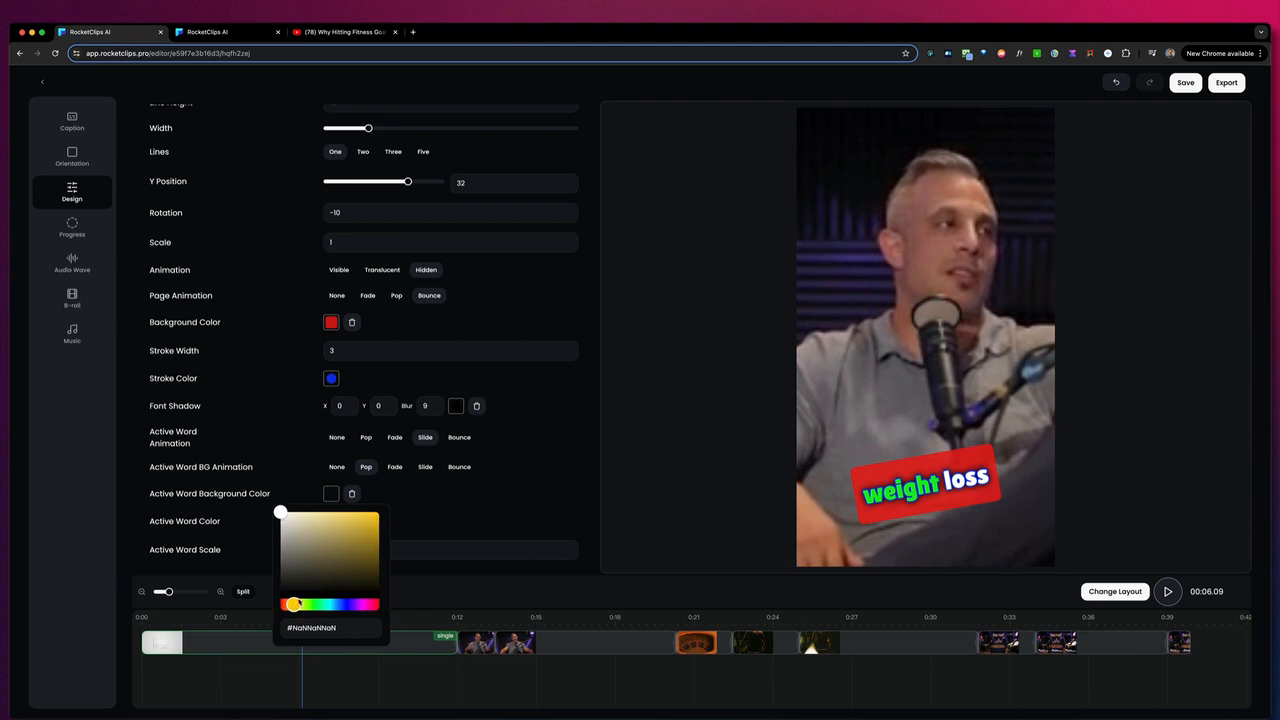
{"action": "left_click", "coordinate": [368, 516]}
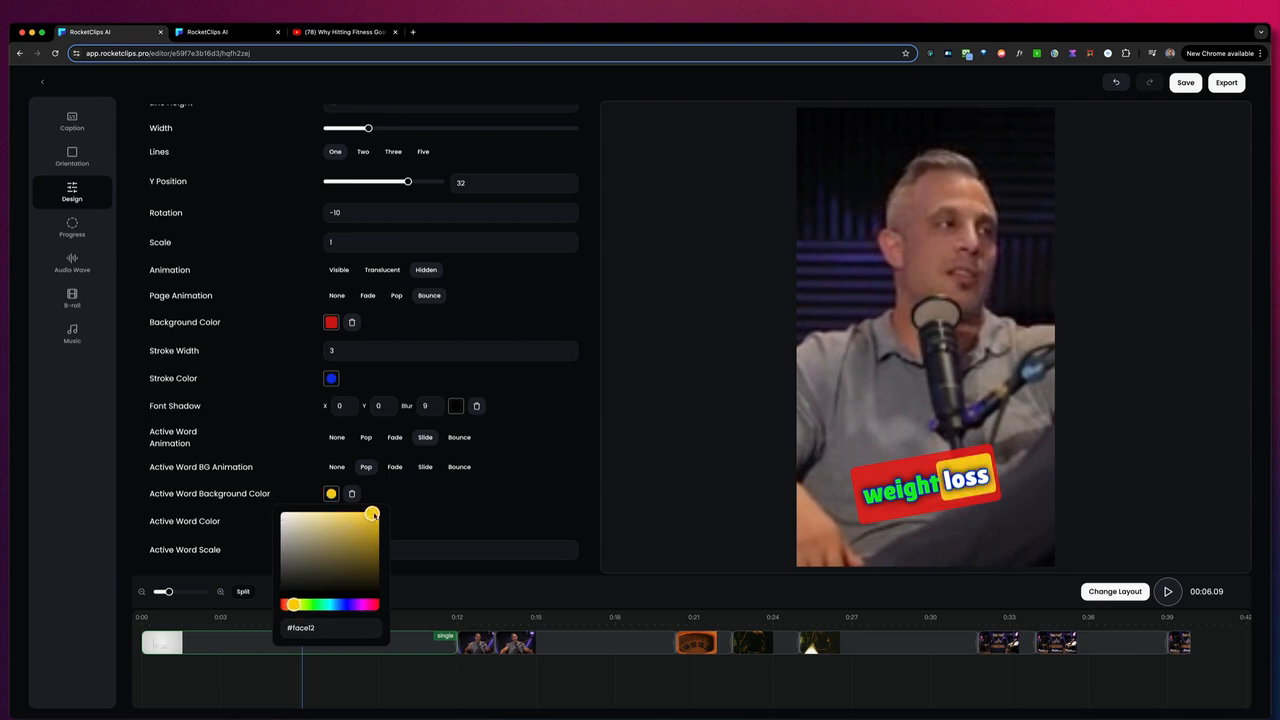
{"action": "left_click", "coordinate": [607, 476]}
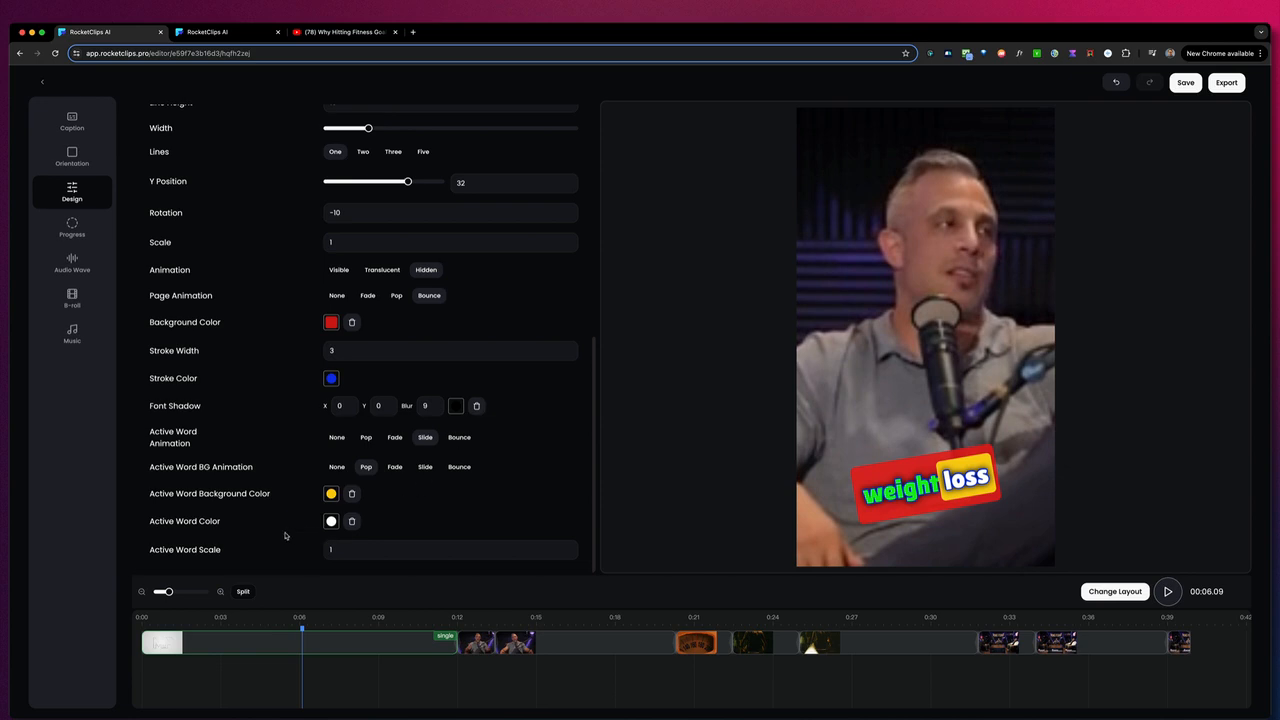
Step: Look at the active word color choices without changing them and set the active word scale to 1.3
{"action": "left_click", "coordinate": [329, 523]}
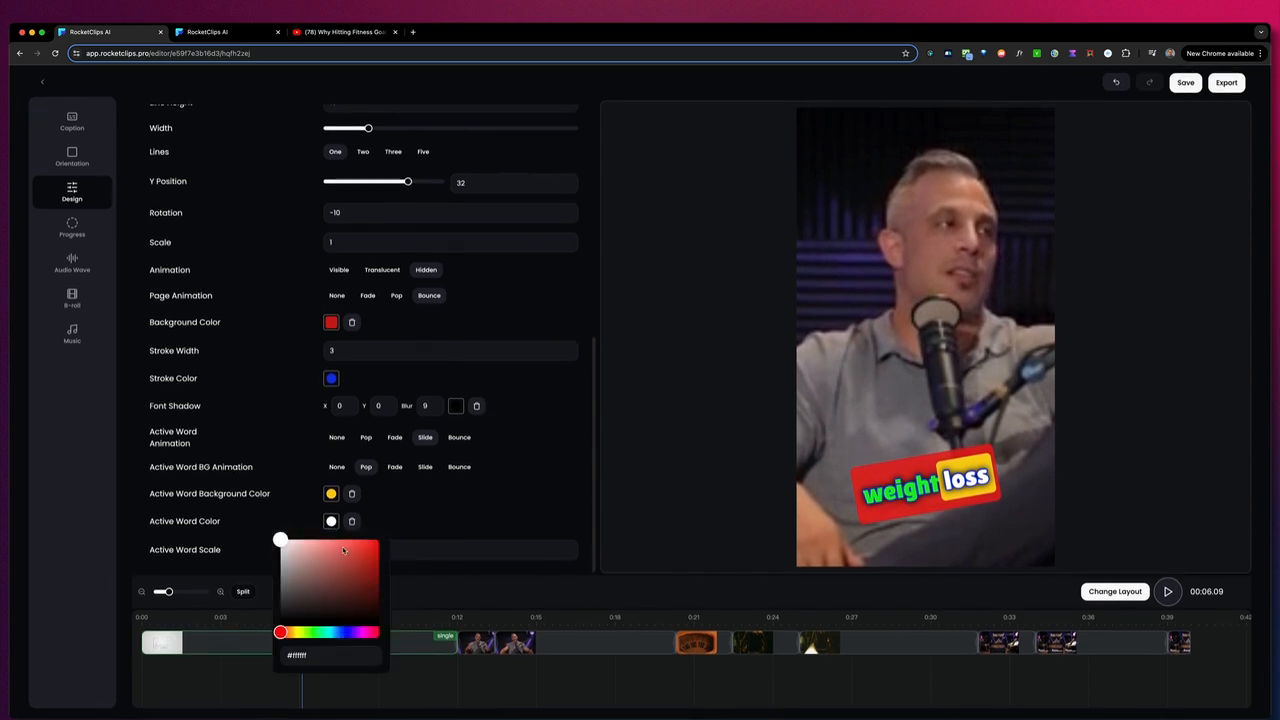
{"action": "left_click", "coordinate": [535, 483]}
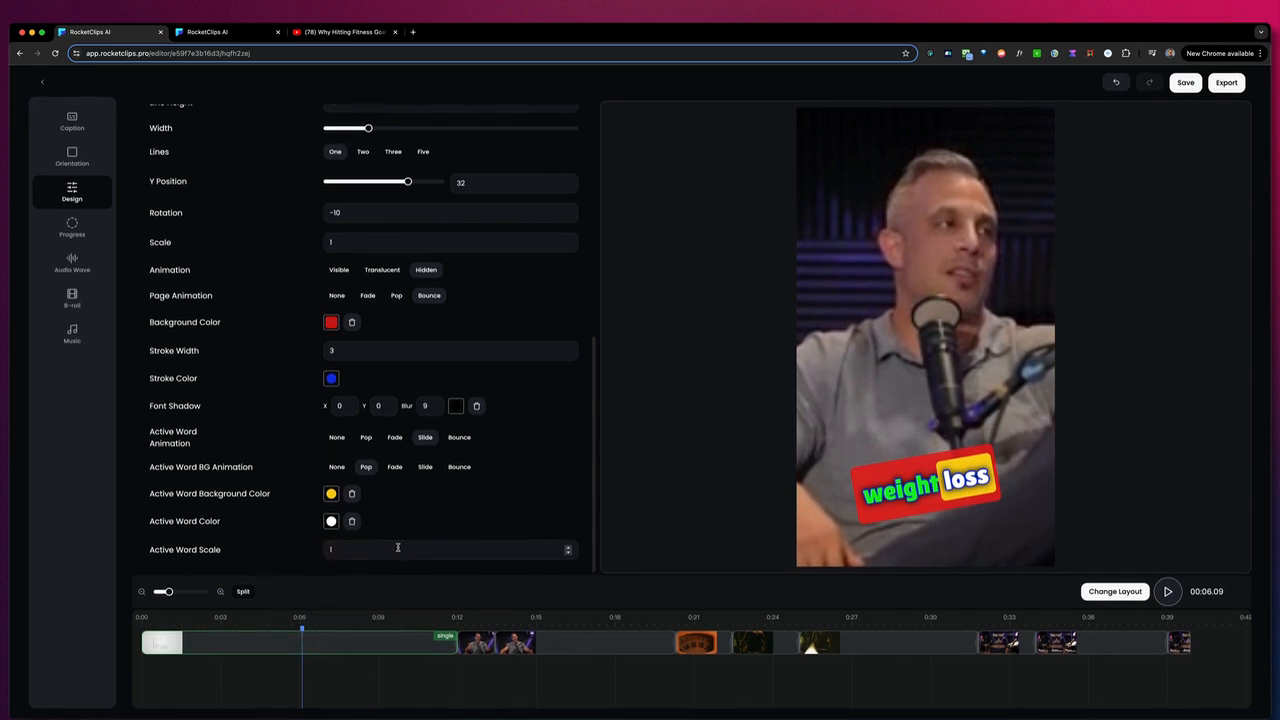
{"action": "left_click", "coordinate": [567, 548]}
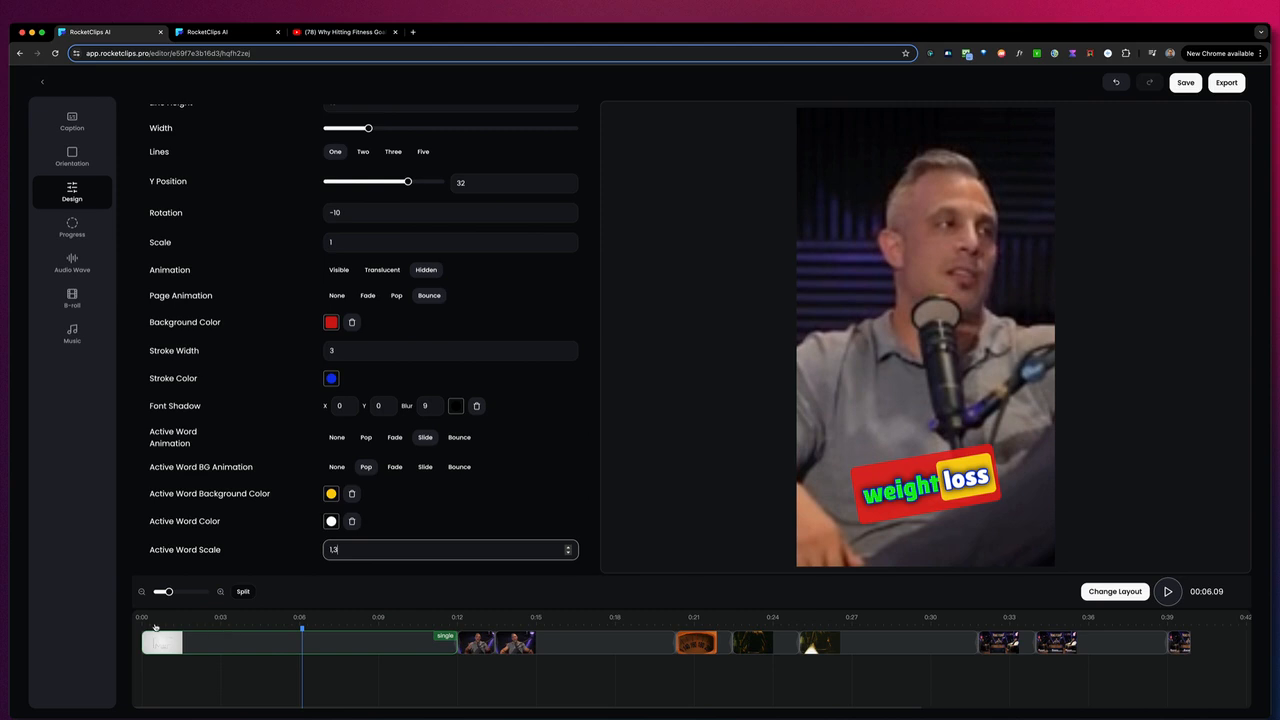
Step: Play the clip from its start to preview the restyled captions, pause at about 4 seconds, and look back over the design settings
{"action": "left_click", "coordinate": [146, 626]}
{"action": "key", "text": "space"}
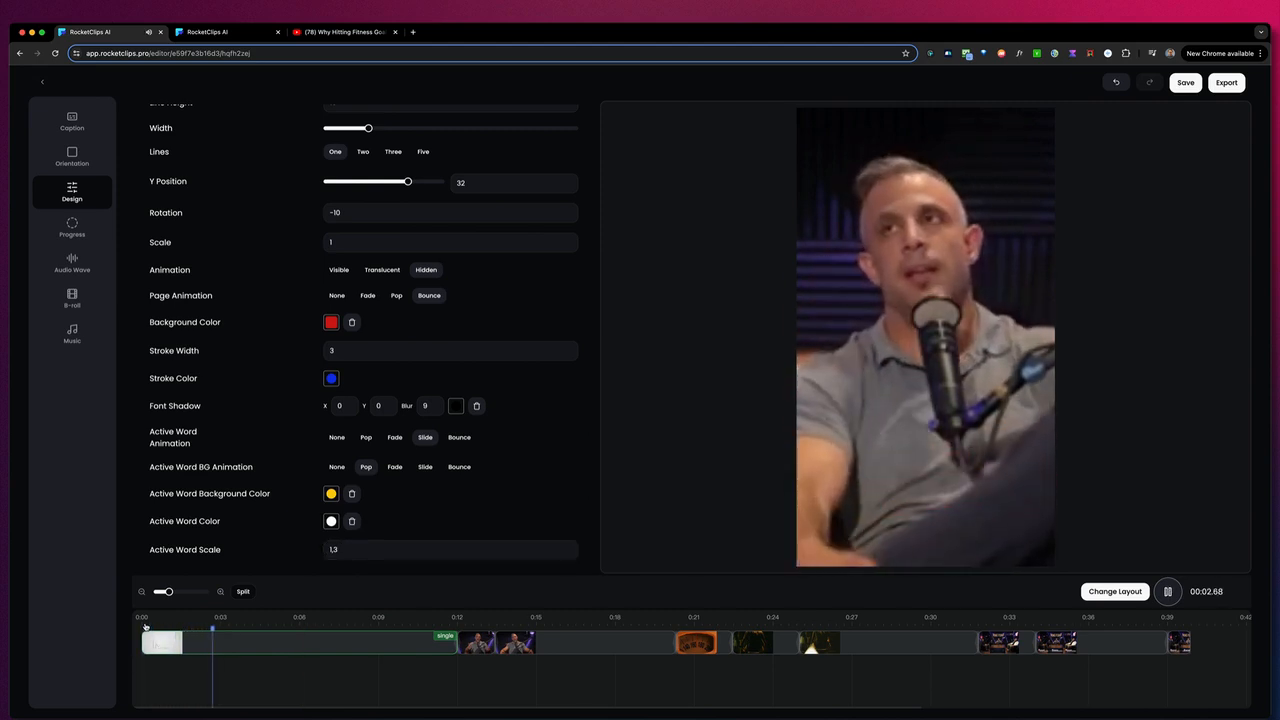
{"action": "key", "text": "space"}
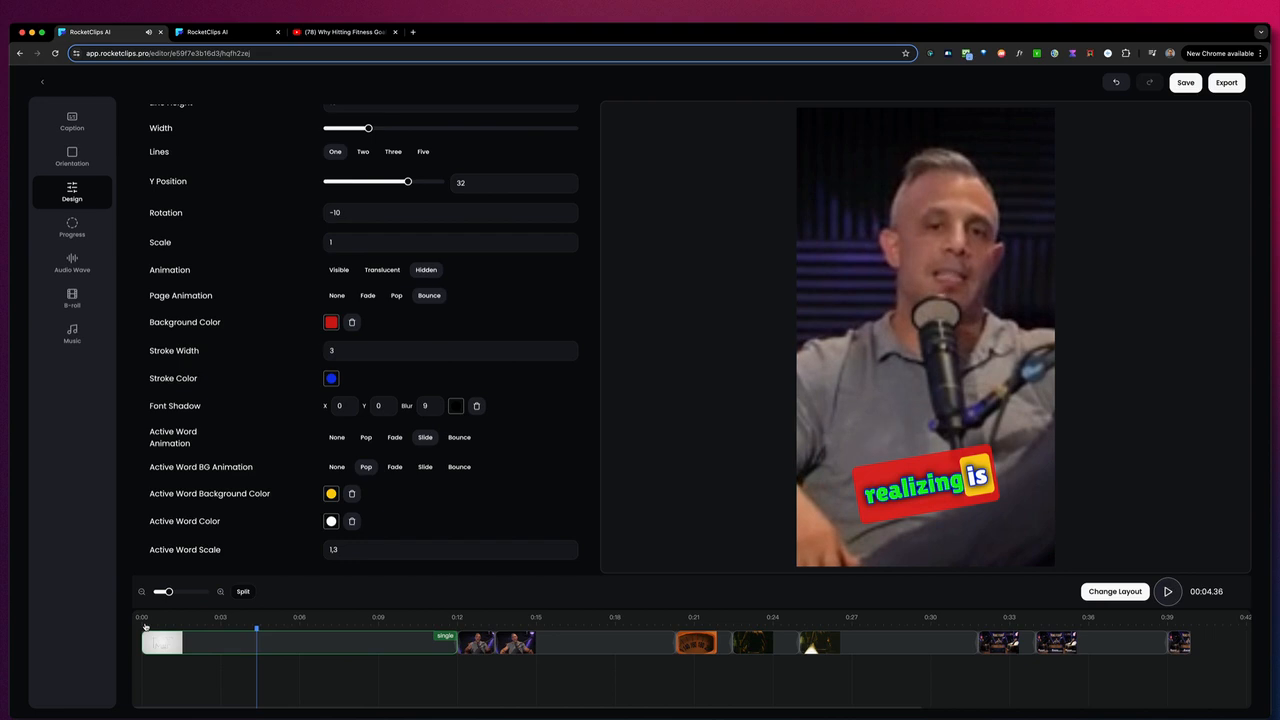
{"action": "scroll", "coordinate": [494, 424], "scroll_direction": "up", "scroll_amount": 4}
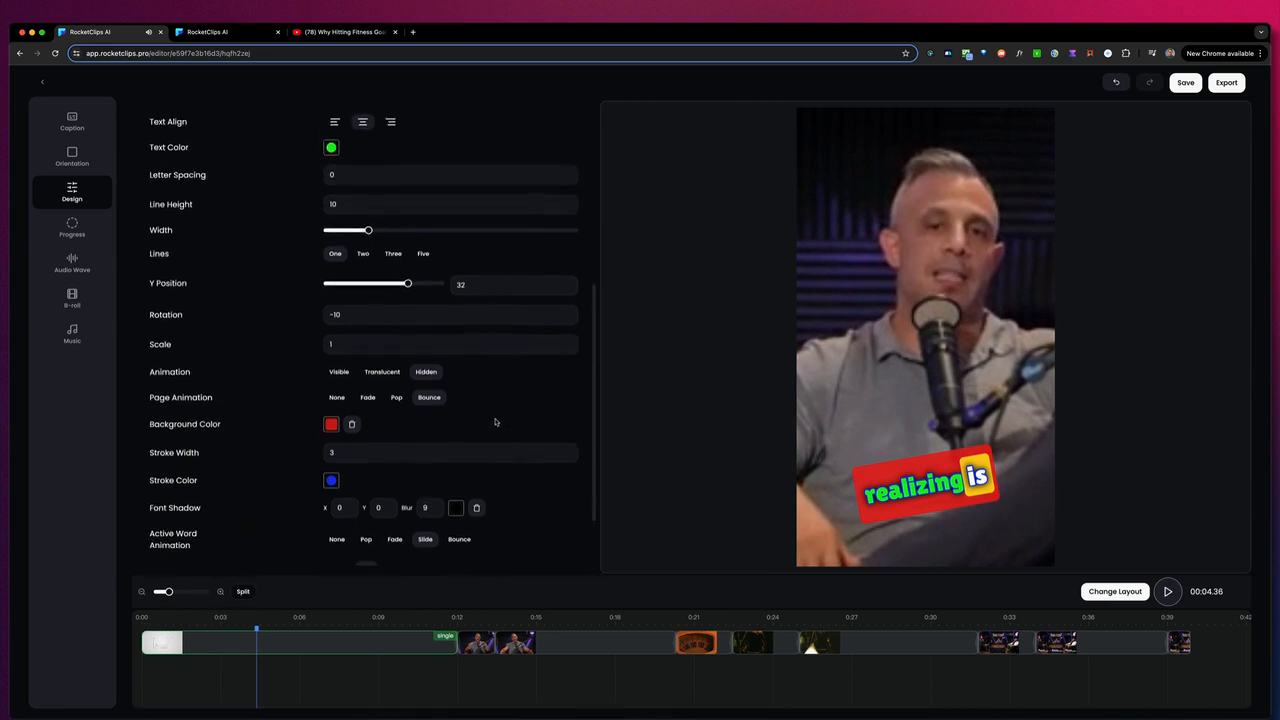
{"action": "scroll", "coordinate": [494, 422], "scroll_direction": "up", "scroll_amount": 5}
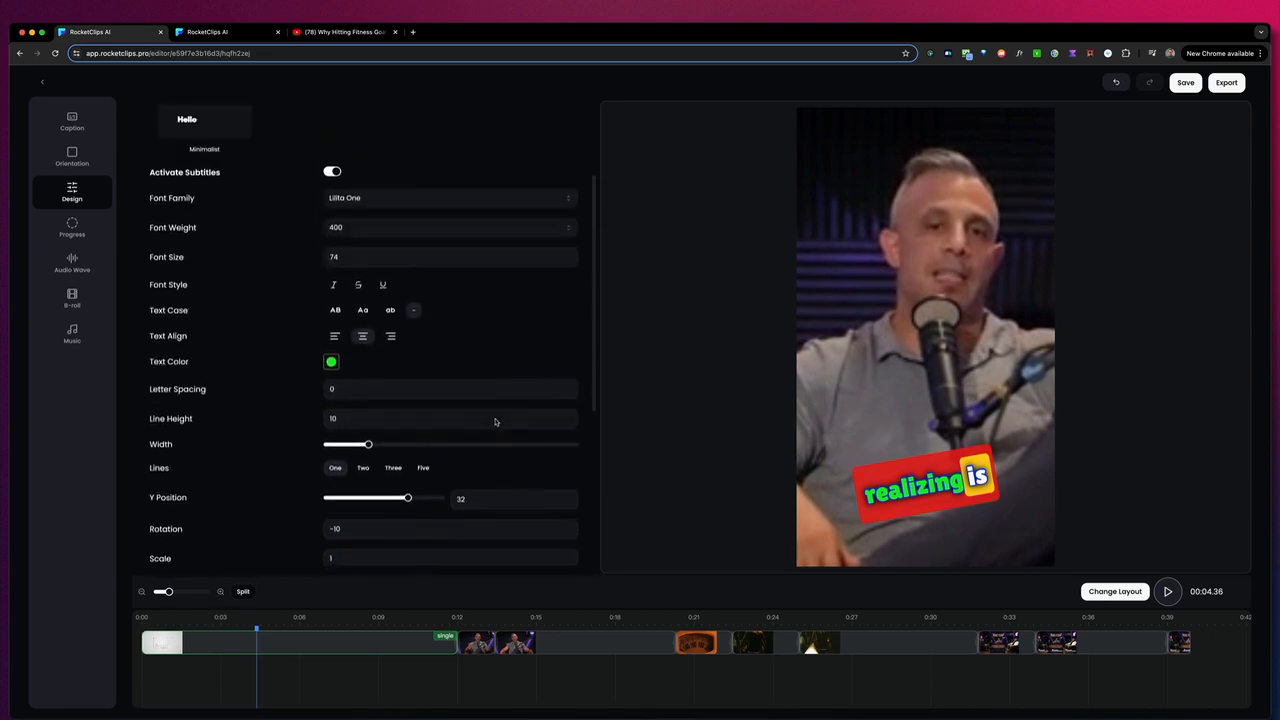
Step: Try the subtitles on two and three lines and return them to one line
{"action": "left_click", "coordinate": [363, 471]}
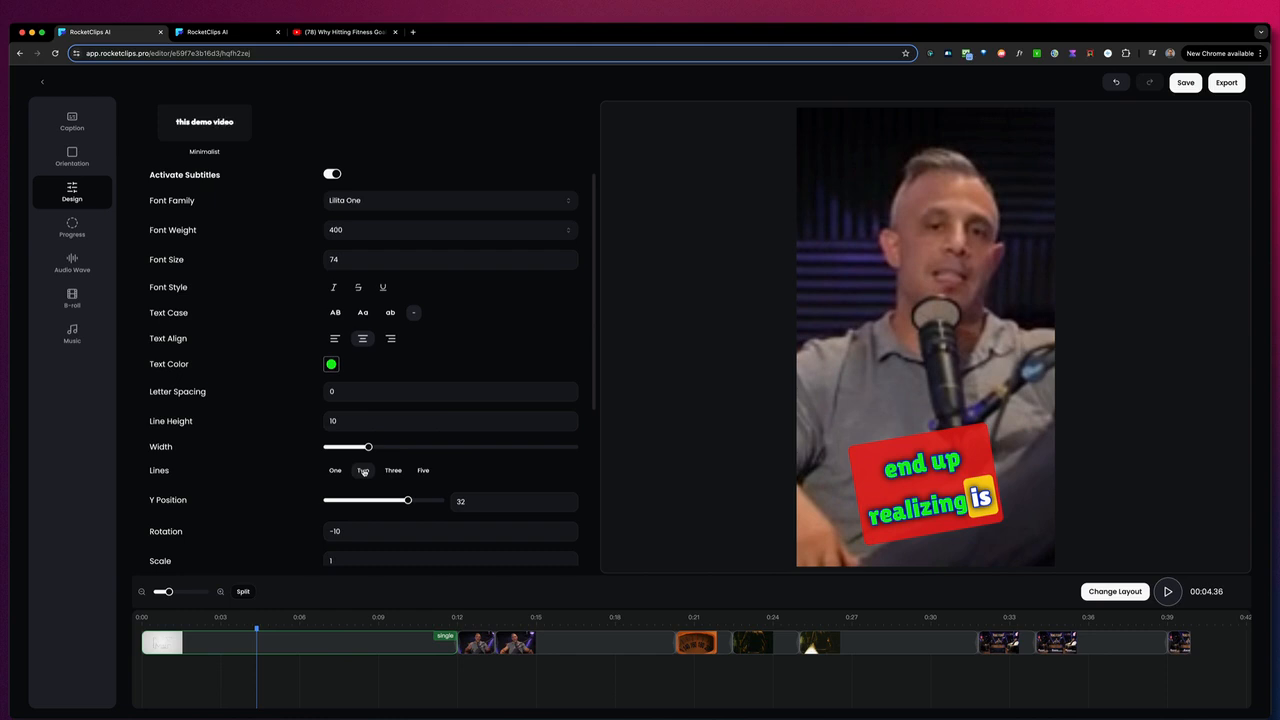
{"action": "left_click", "coordinate": [399, 471]}
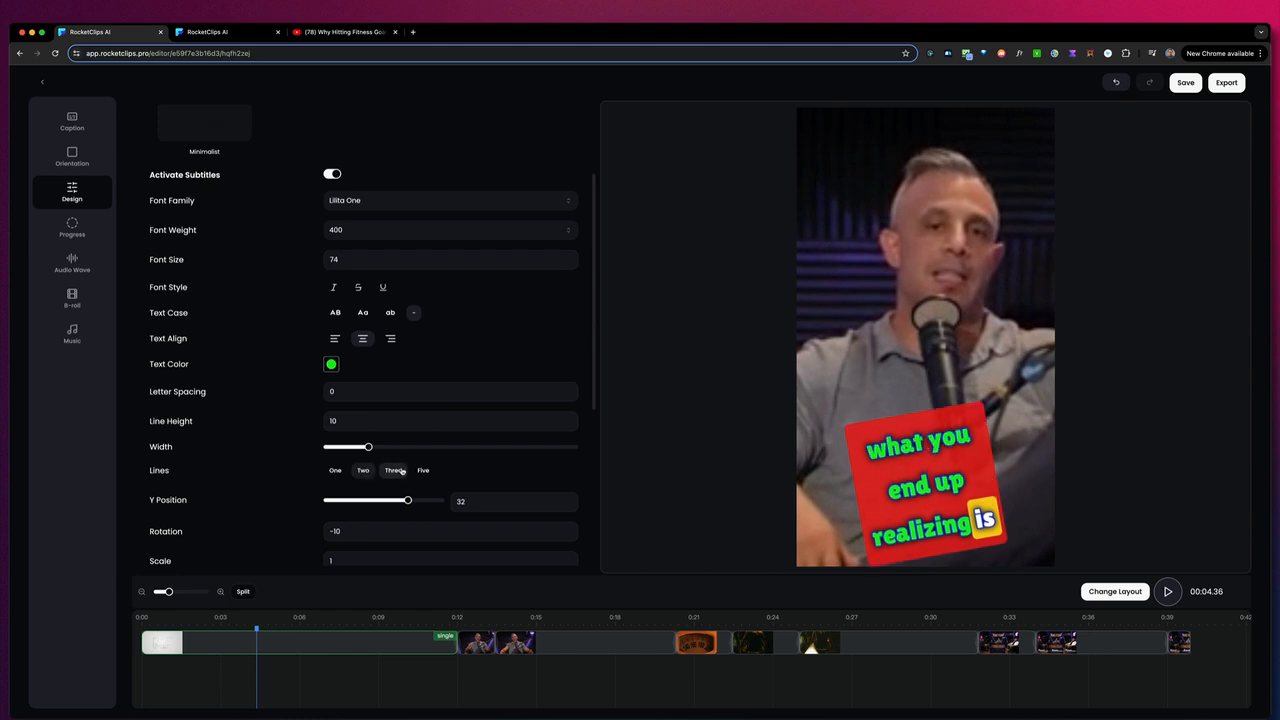
{"action": "left_click", "coordinate": [336, 471]}
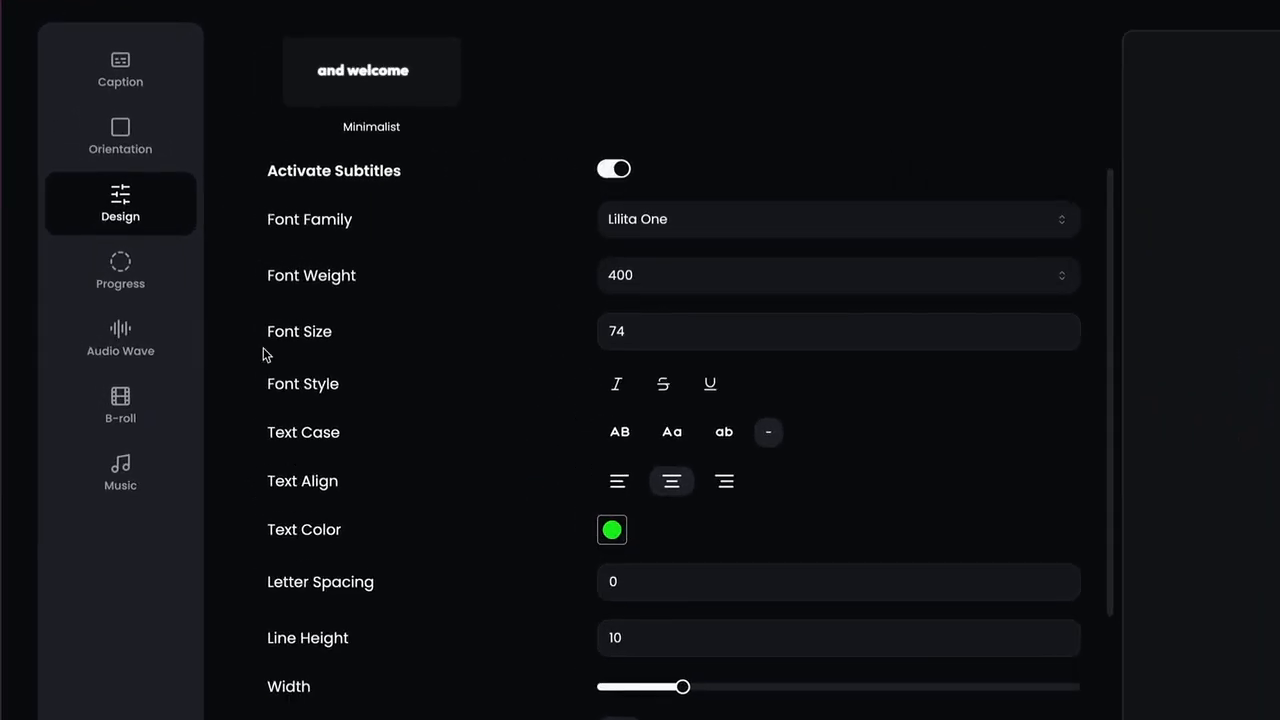
Step: Enable the progress bar at maximum width and position it around the video frame
{"action": "left_click", "coordinate": [120, 265]}
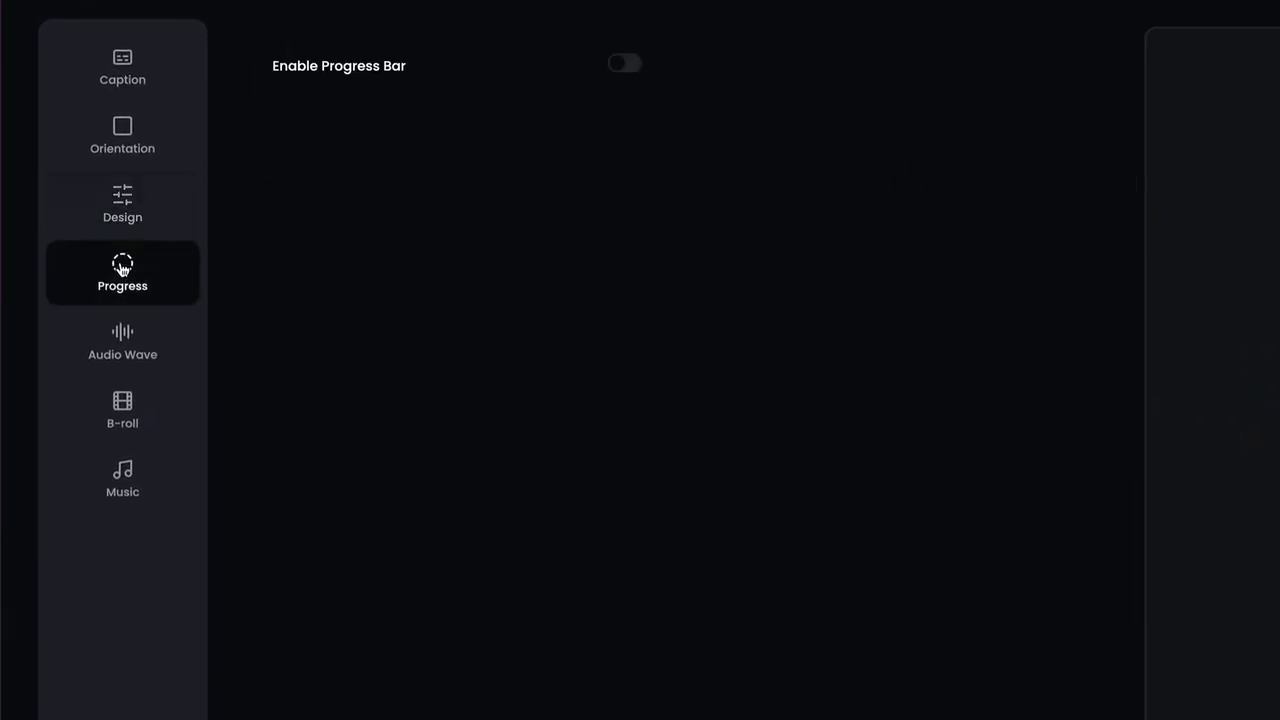
{"action": "left_click", "coordinate": [615, 65]}
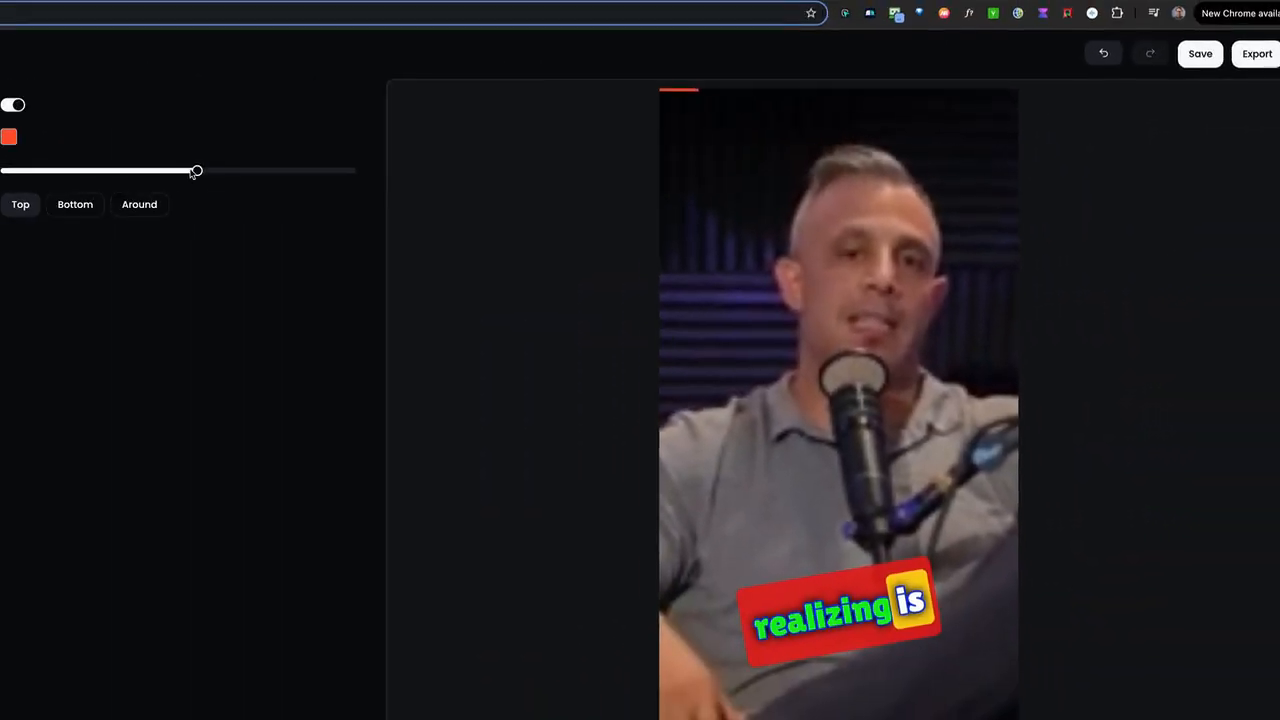
{"action": "left_click_drag", "start_coordinate": [193, 172], "coordinate": [352, 171]}
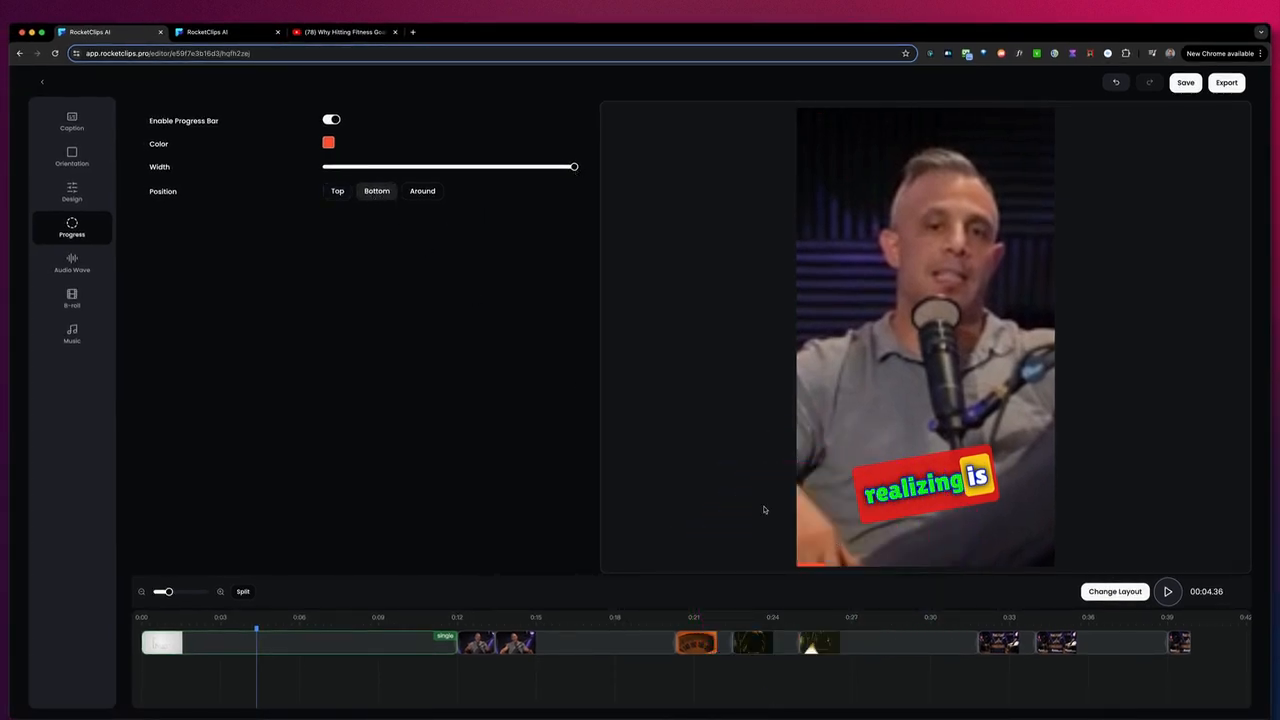
{"action": "left_click", "coordinate": [423, 191]}
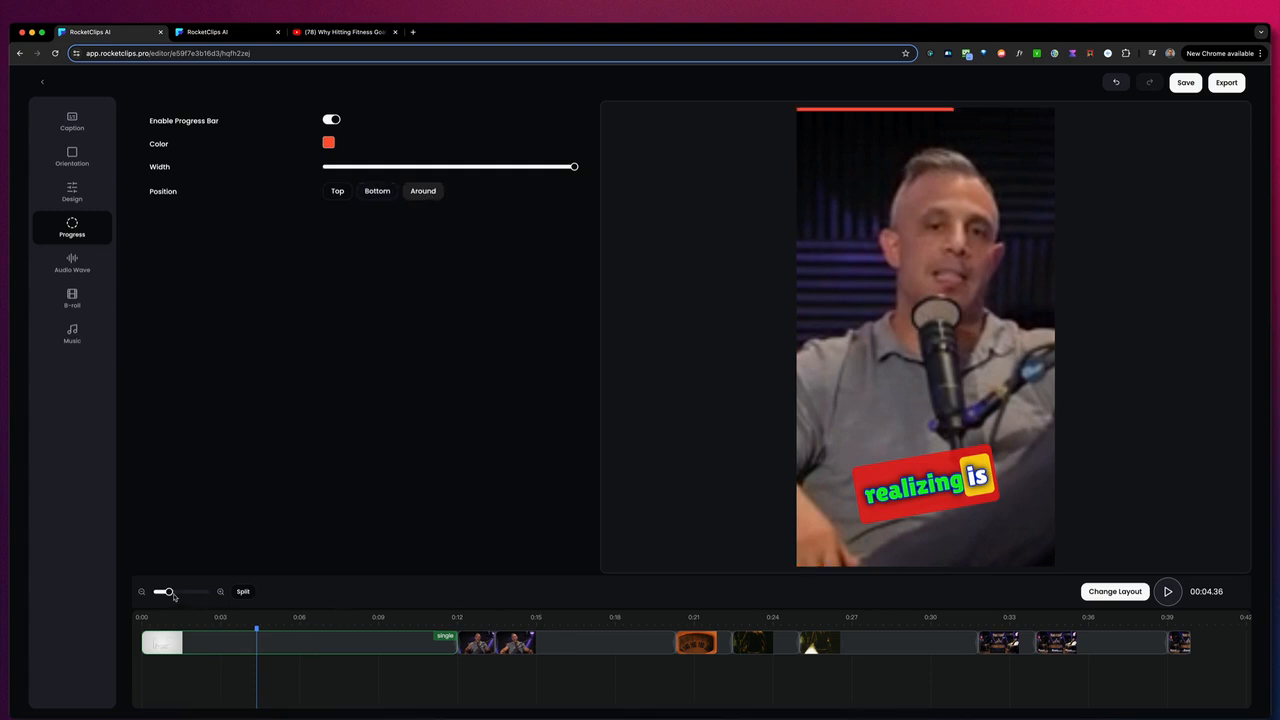
Step: Check the progress bar at about 28 and 36 seconds of the clip and return to about 7.5 seconds
{"action": "left_click_drag", "start_coordinate": [169, 594], "coordinate": [161, 592]}
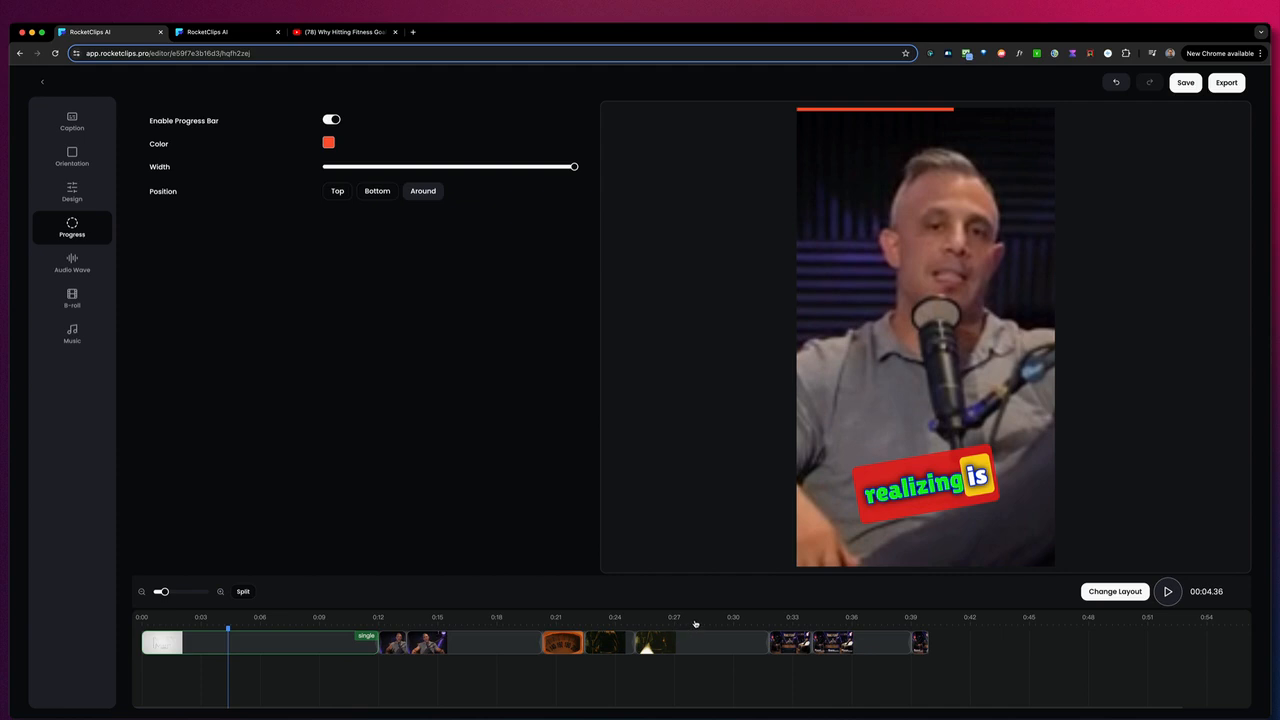
{"action": "left_click", "coordinate": [695, 624]}
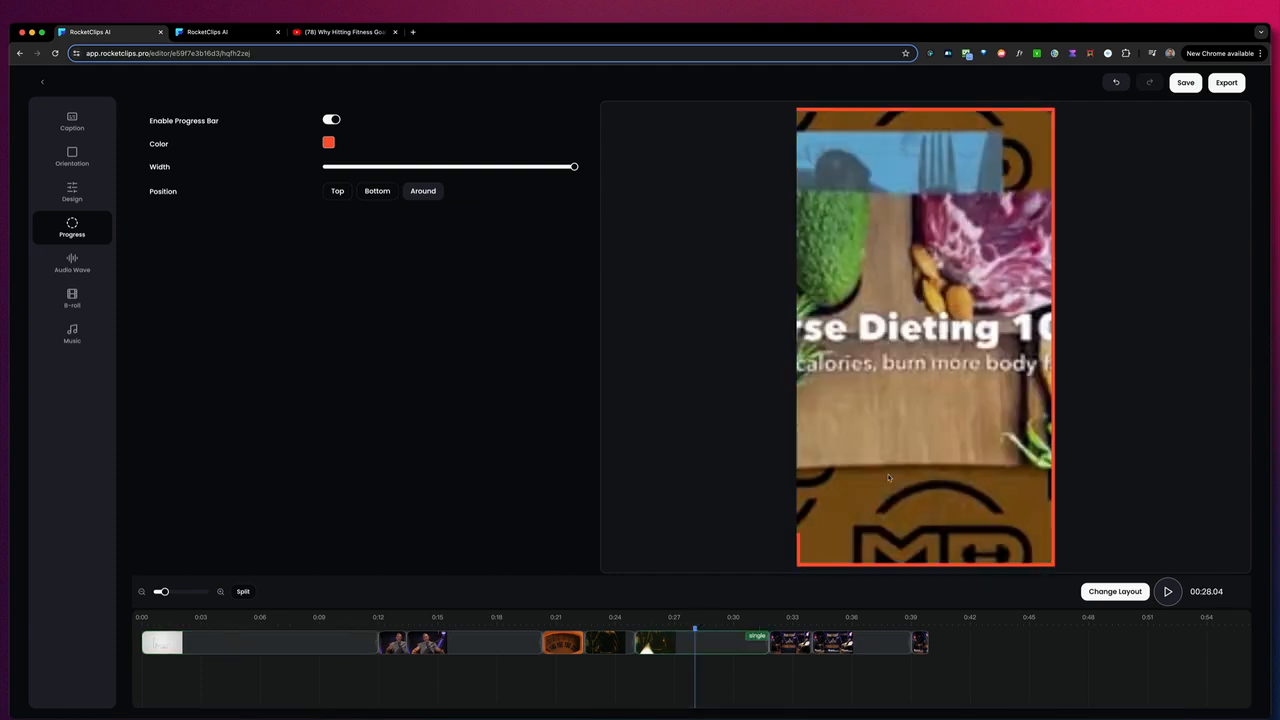
{"action": "left_click", "coordinate": [850, 620]}
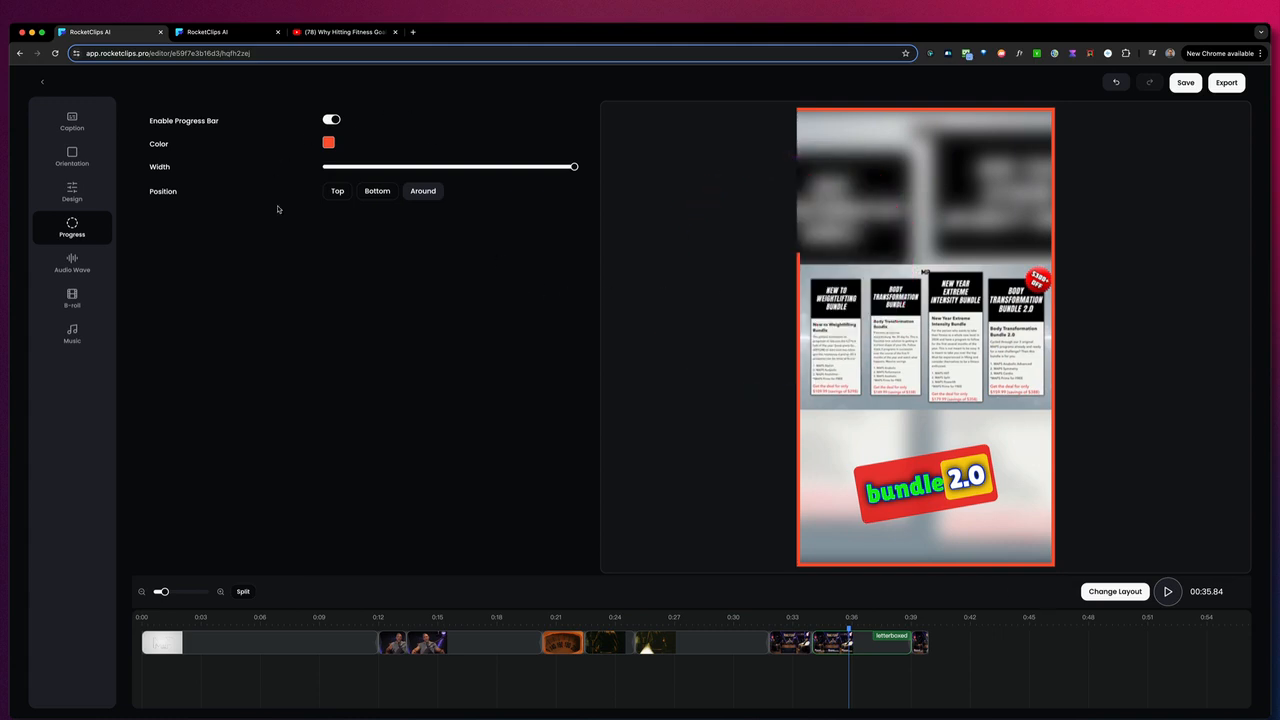
{"action": "left_click", "coordinate": [290, 620]}
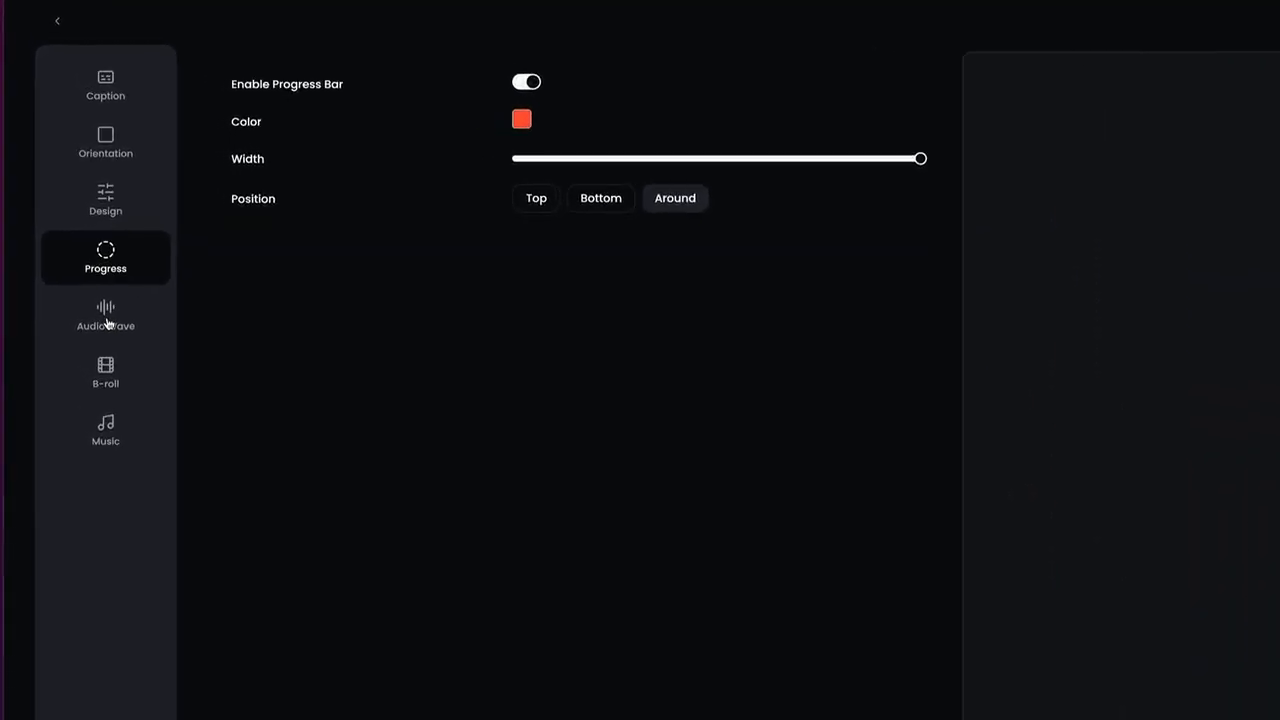
Step: Enable the audio wave and apply the Bars style to it
{"action": "left_click", "coordinate": [72, 266]}
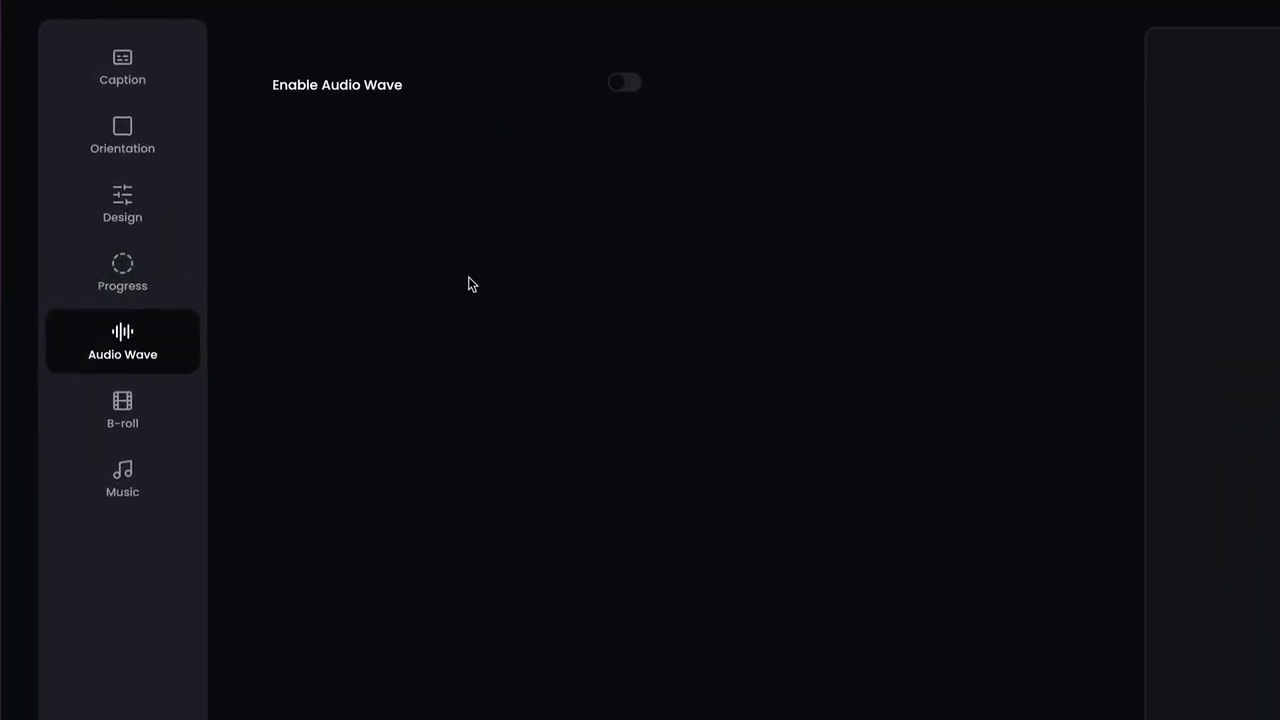
{"action": "left_click", "coordinate": [624, 85]}
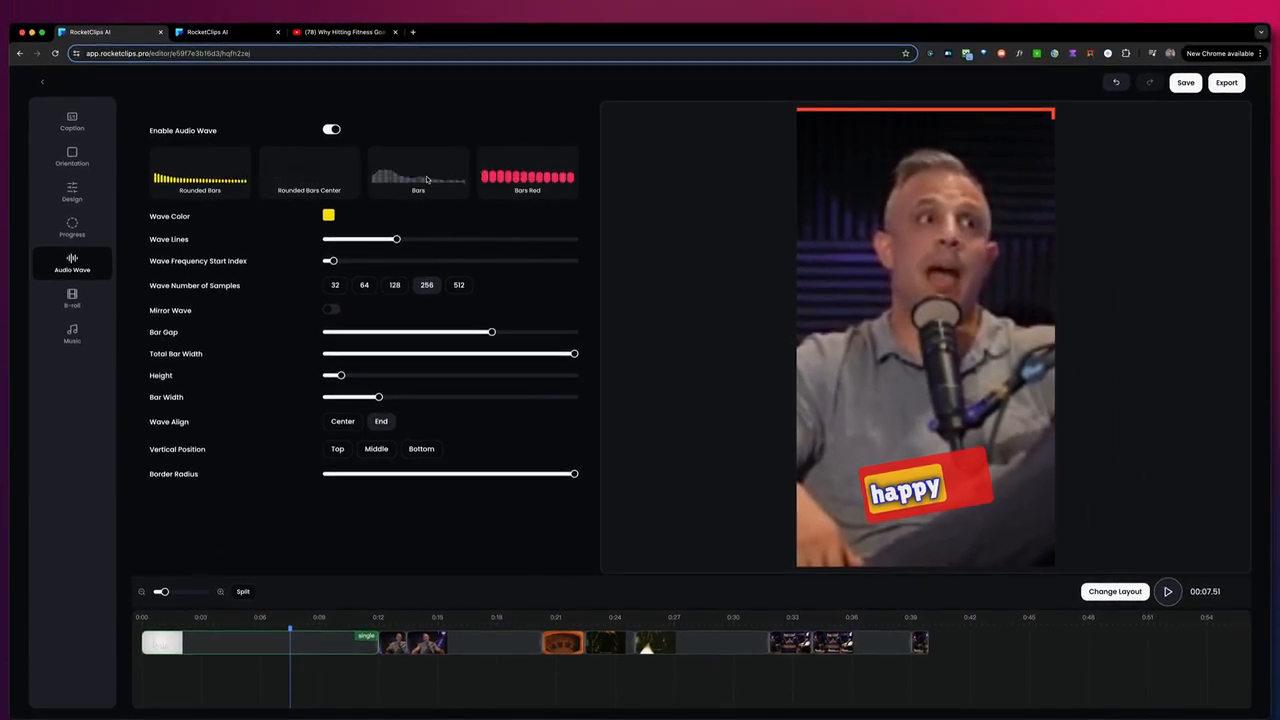
{"action": "left_click", "coordinate": [427, 179]}
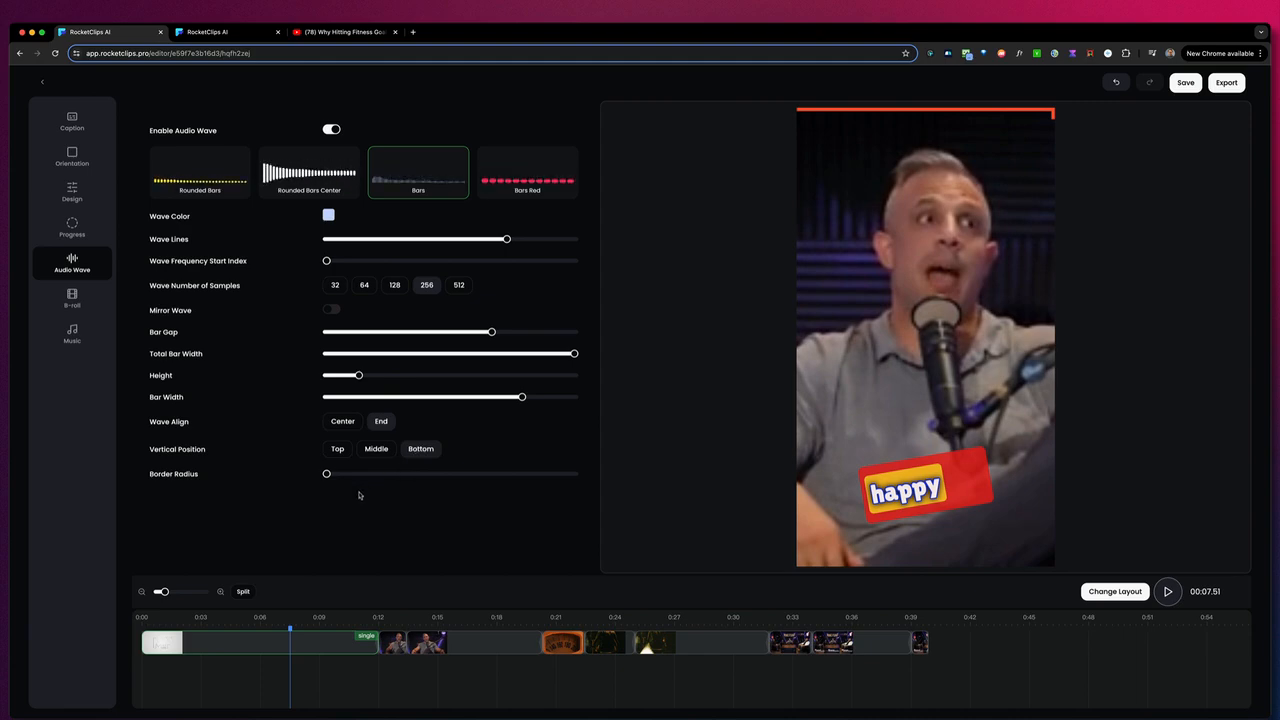
Step: Play the clip from its start to preview the Bars audio wave, and pause at about 3 seconds
{"action": "left_click", "coordinate": [145, 624]}
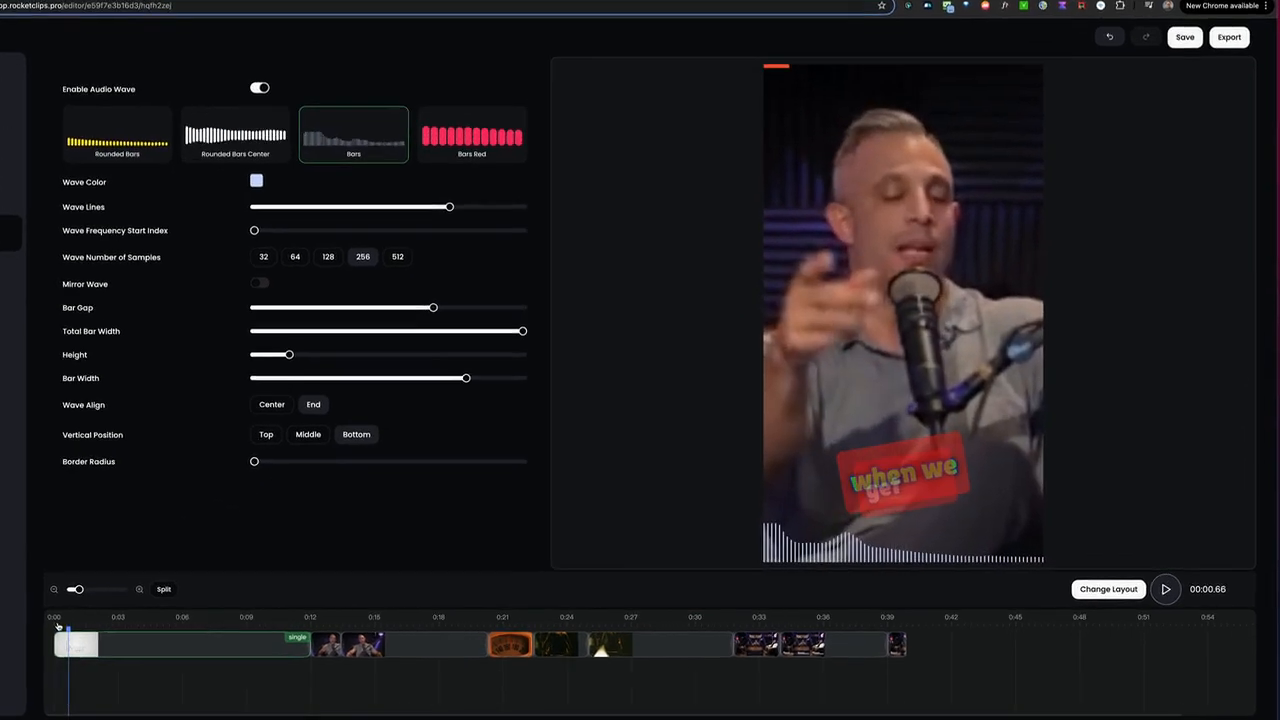
{"action": "key", "text": "space"}
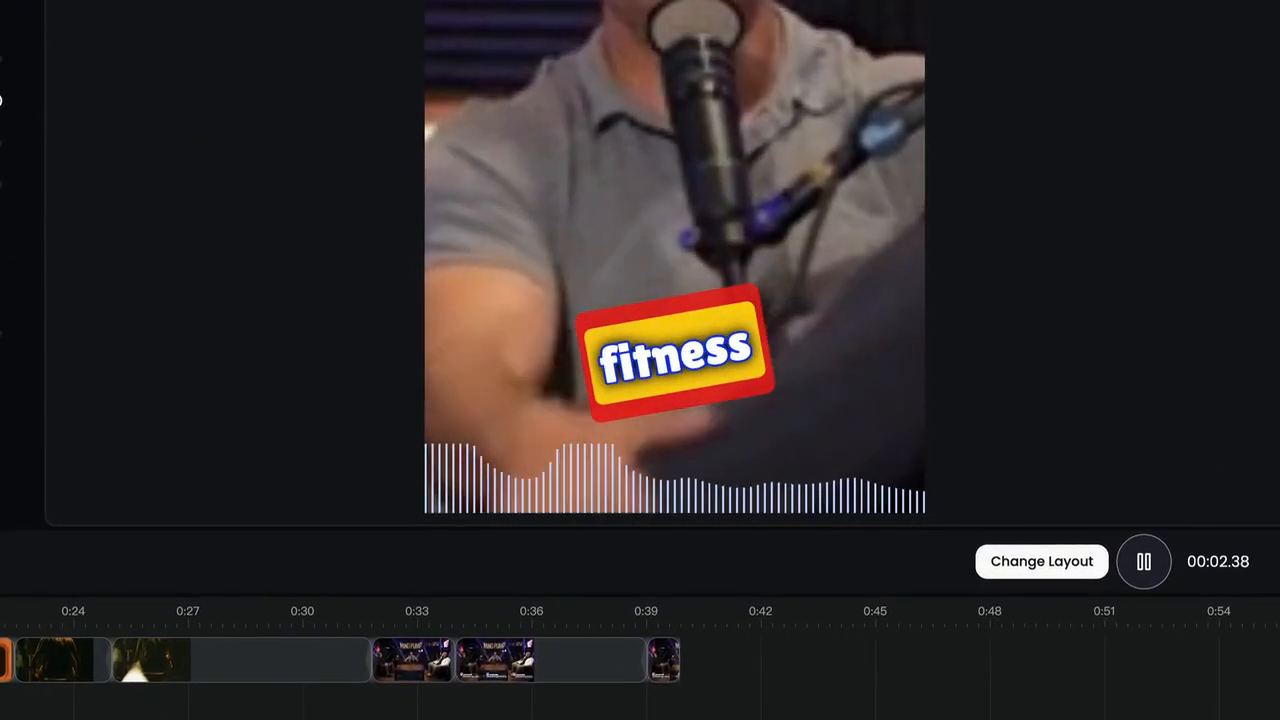
{"action": "key", "text": "space"}
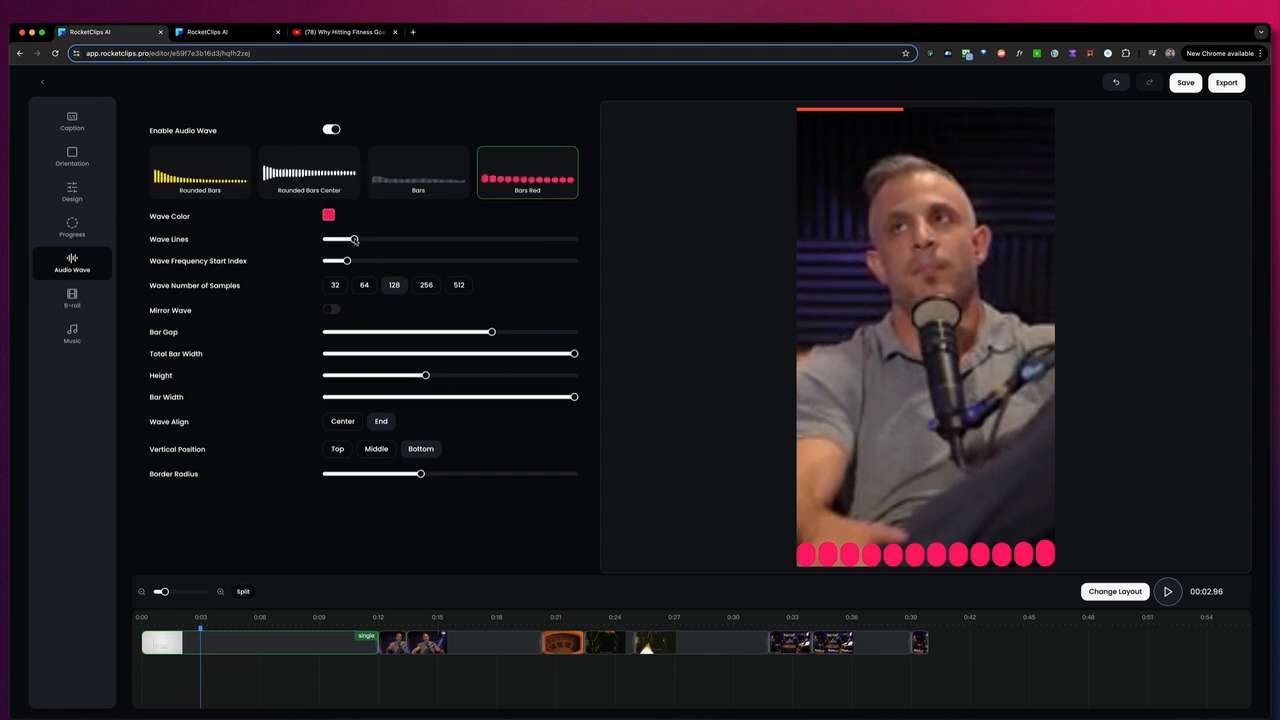
Step: Set the color of the Bars Red audio wave to violet
{"action": "left_click", "coordinate": [329, 216]}
{"action": "left_click_drag", "start_coordinate": [370, 312], "coordinate": [349, 313]}
{"action": "left_click", "coordinate": [402, 214]}
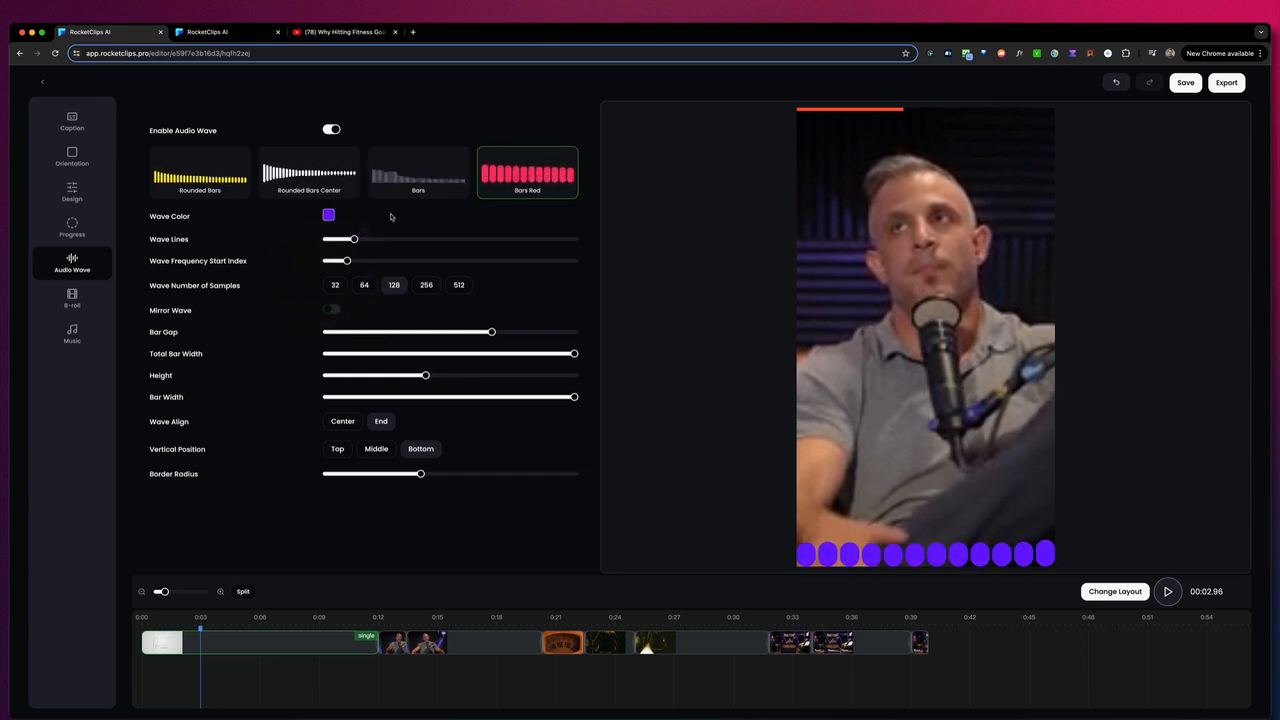
Step: Increase the audio wave's number of lines and raise its frequency start index slightly
{"action": "left_click_drag", "start_coordinate": [354, 239], "coordinate": [389, 240]}
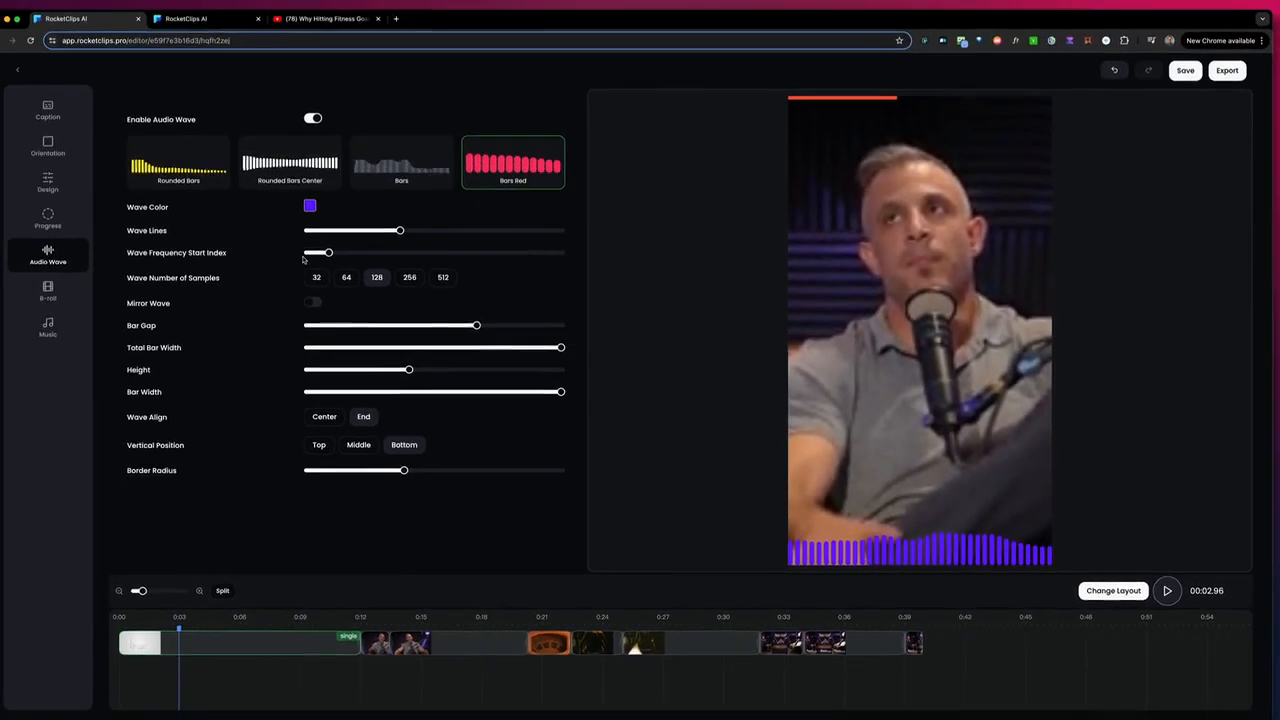
{"action": "left_click_drag", "start_coordinate": [328, 252], "coordinate": [366, 263]}
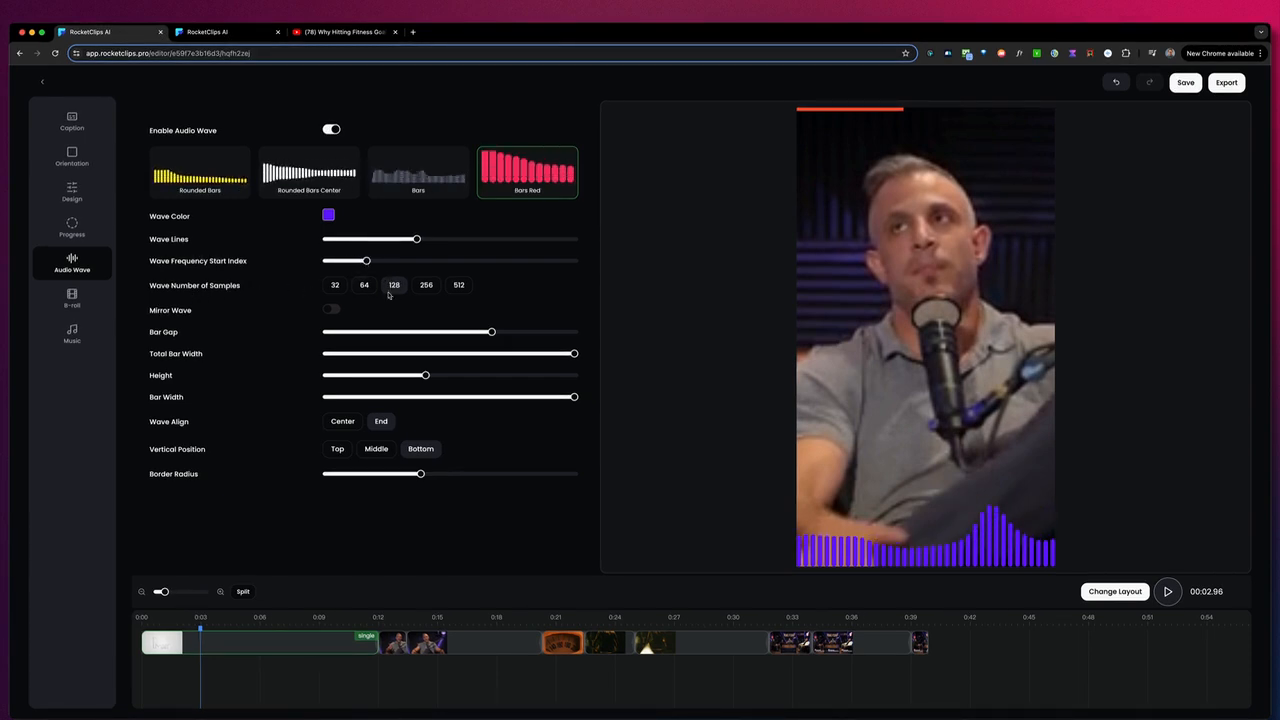
Step: Try 256 wave samples and the mirrored wave, returning to 128 samples with mirroring off
{"action": "left_click", "coordinate": [428, 286]}
{"action": "left_click", "coordinate": [400, 287]}
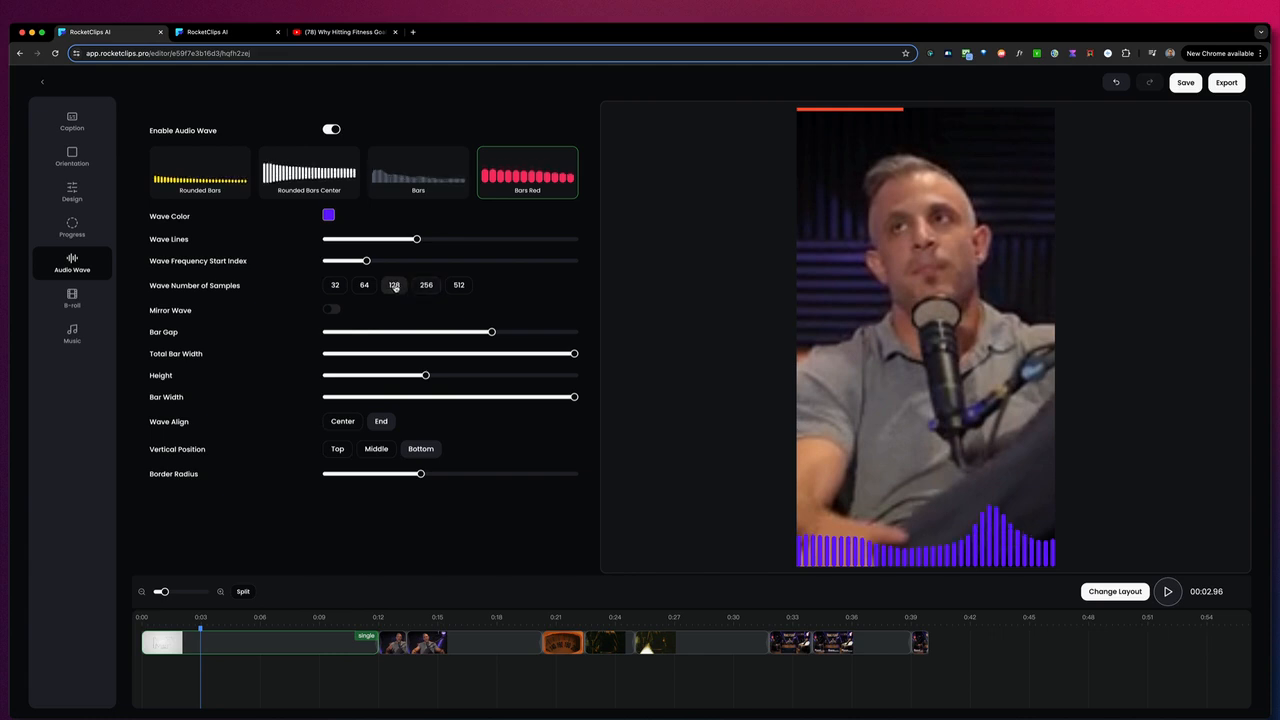
{"action": "left_click", "coordinate": [330, 310]}
{"action": "left_click", "coordinate": [329, 310]}
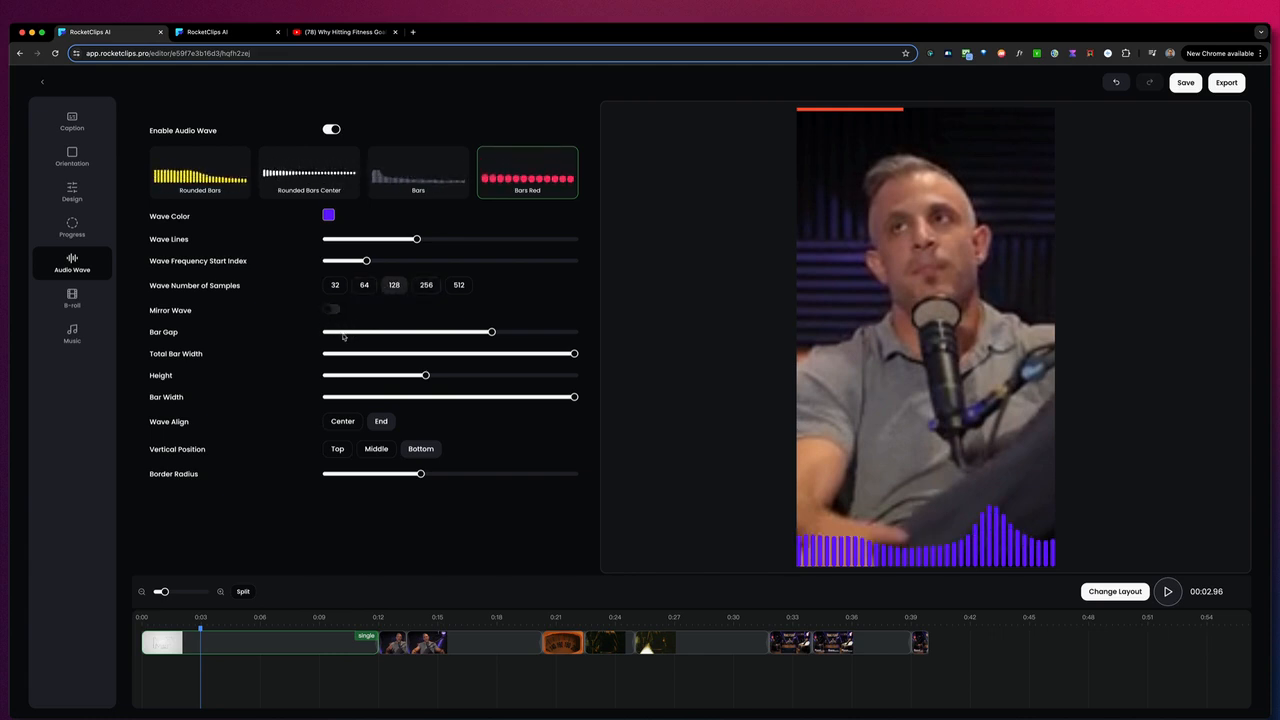
Step: Reduce the audio wave's bar gap slightly and increase its height a little, with the total bar width at maximum
{"action": "left_click_drag", "start_coordinate": [491, 332], "coordinate": [352, 334]}
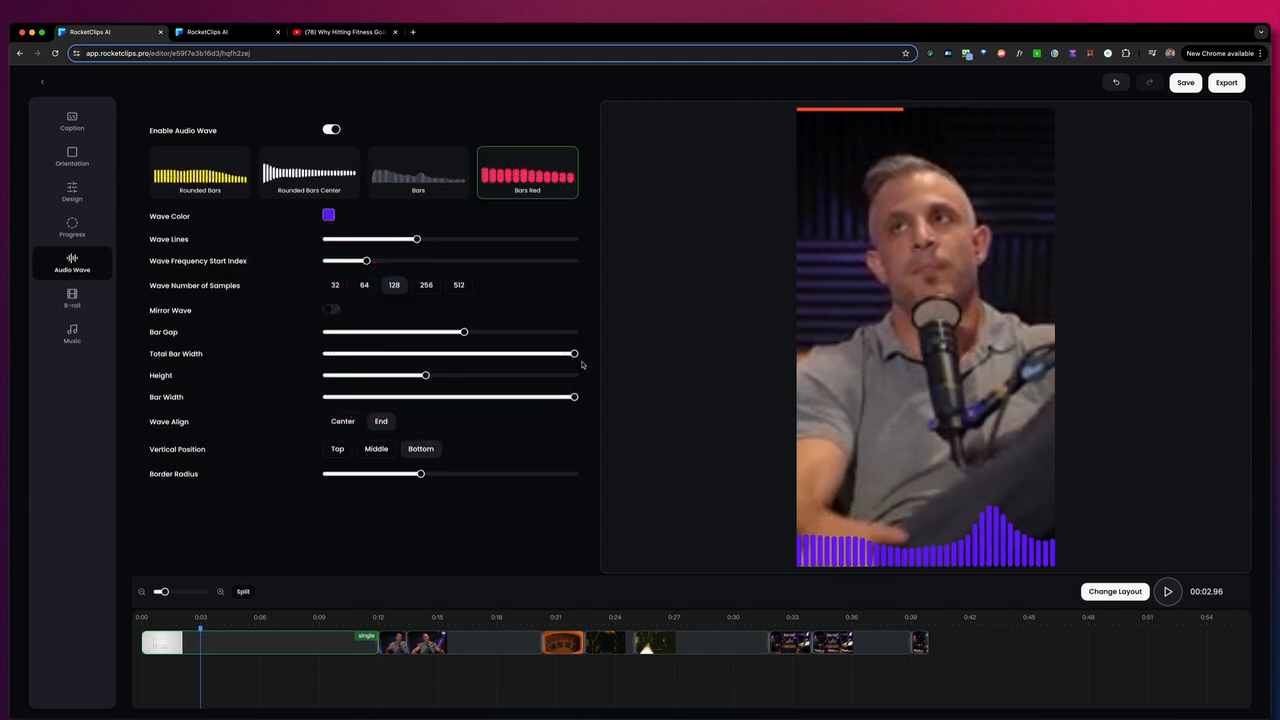
{"action": "mouse_move", "coordinate": [570, 357]}
{"action": "left_mouse_down"}
{"action": "mouse_move", "coordinate": [426, 359]}
{"action": "mouse_move", "coordinate": [578, 359]}
{"action": "left_mouse_up"}
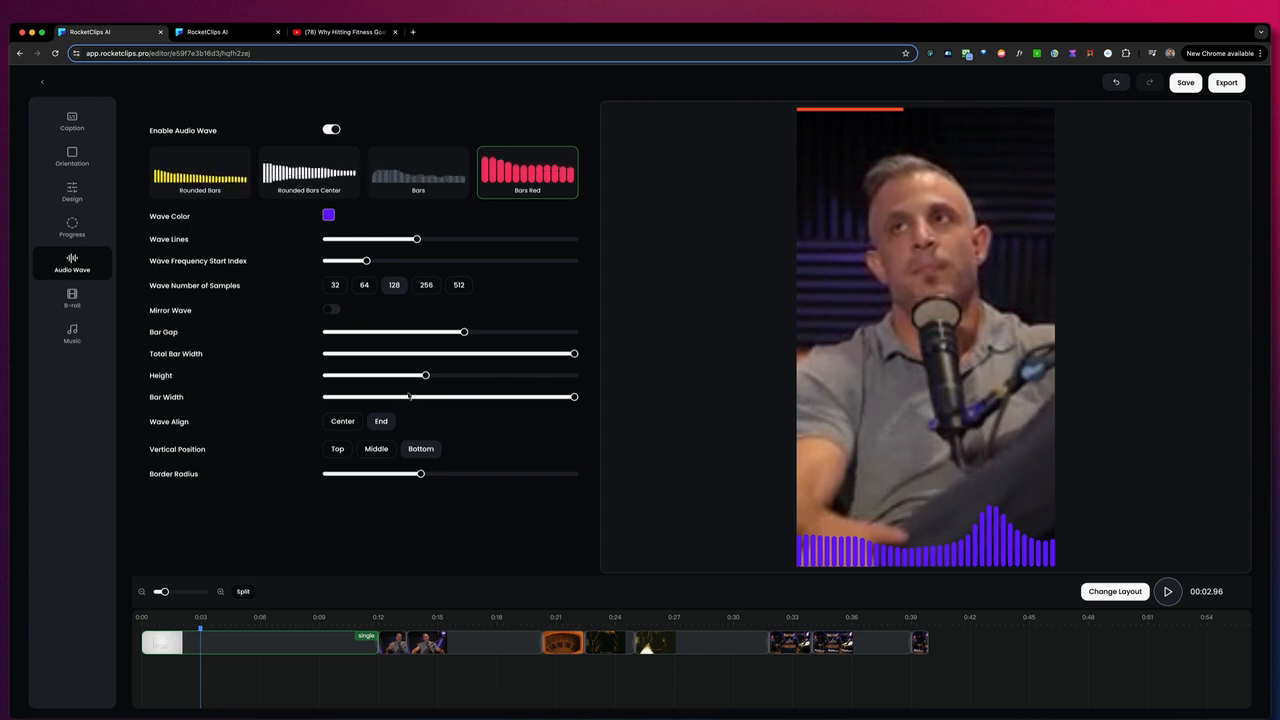
{"action": "mouse_move", "coordinate": [436, 377]}
{"action": "left_mouse_down"}
{"action": "mouse_move", "coordinate": [548, 376]}
{"action": "mouse_move", "coordinate": [446, 376]}
{"action": "left_mouse_up"}
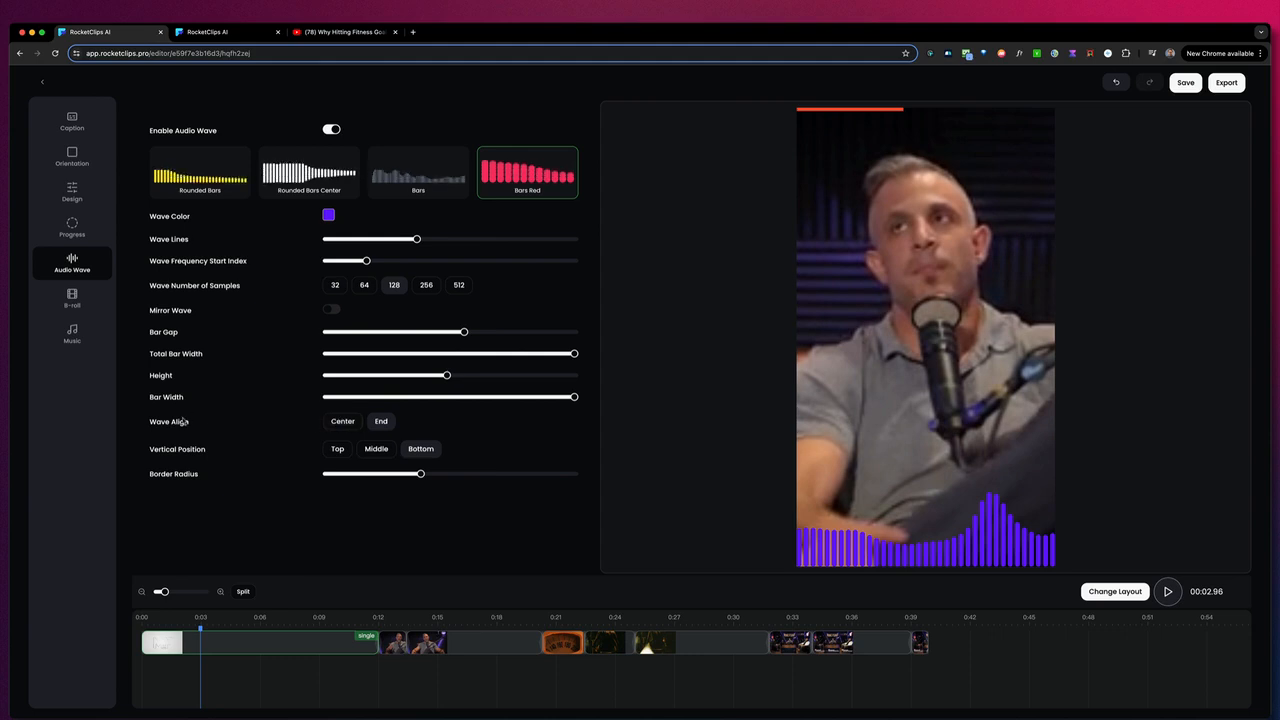
Step: Try the center wave alignment and the top and middle vertical positions, returning to End alignment and Bottom position
{"action": "left_click", "coordinate": [343, 424]}
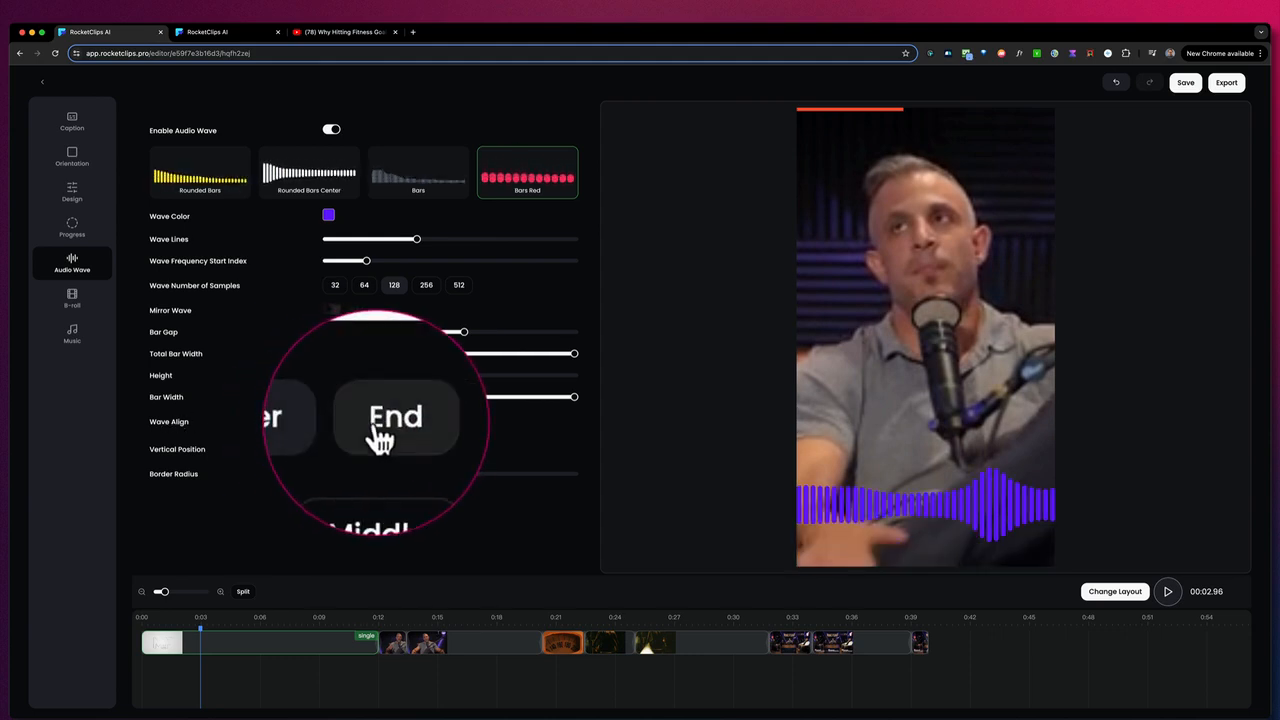
{"action": "left_click", "coordinate": [381, 421]}
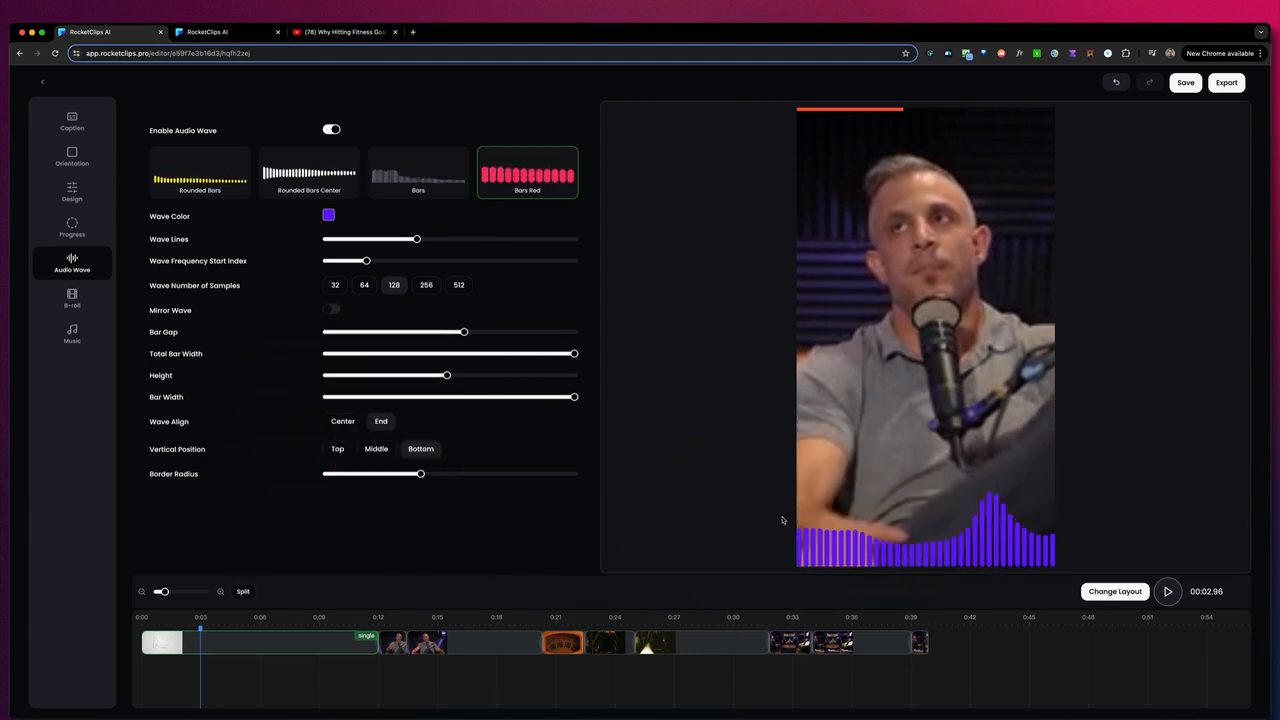
{"action": "left_click", "coordinate": [338, 449]}
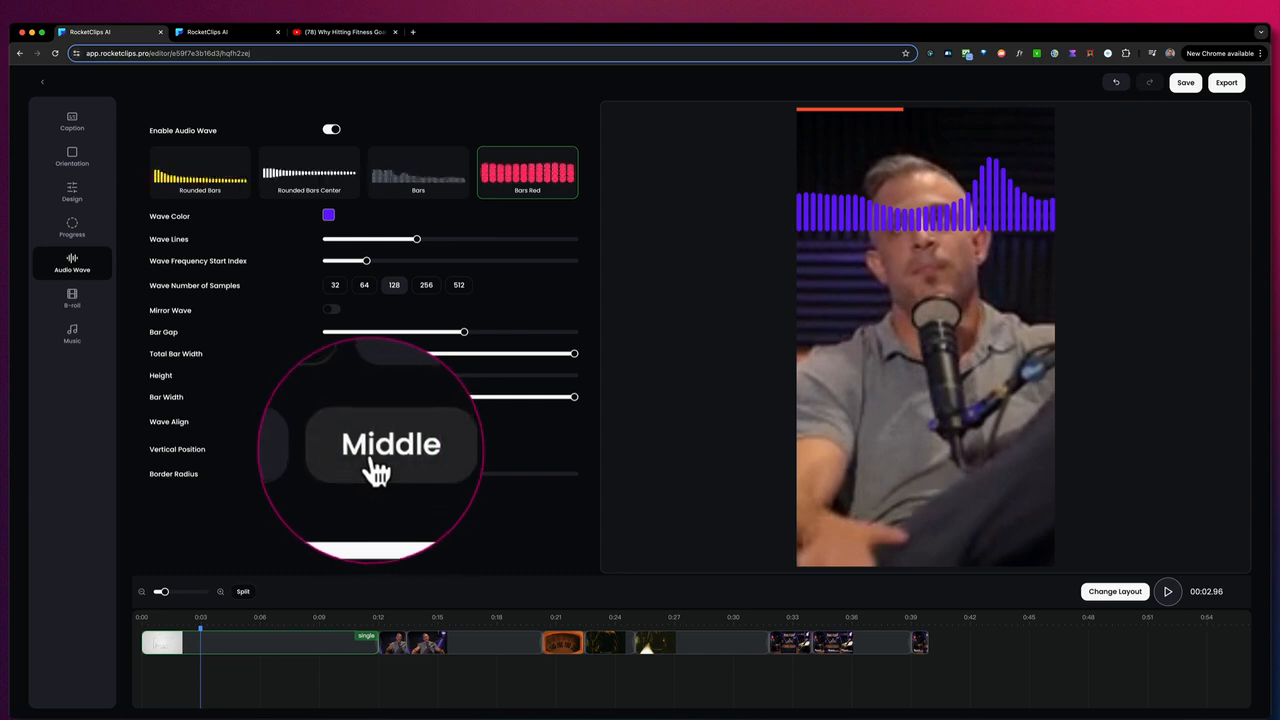
{"action": "left_click", "coordinate": [376, 449]}
{"action": "left_click", "coordinate": [421, 449]}
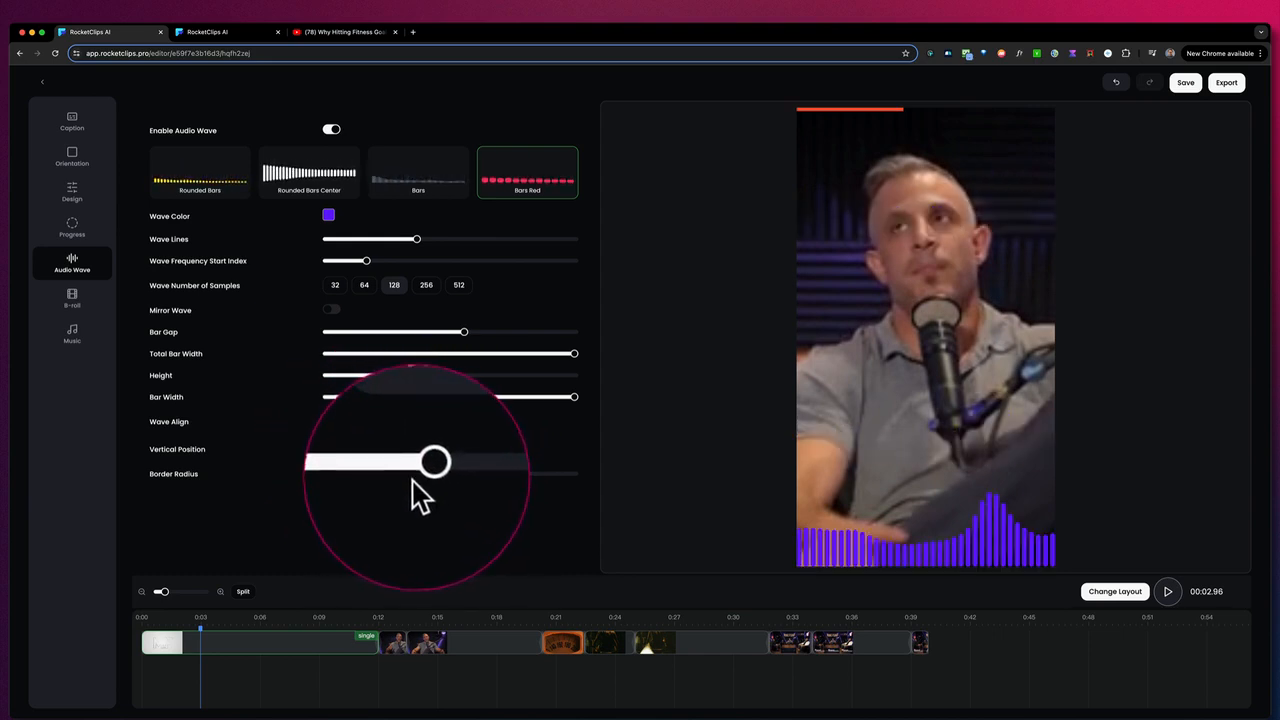
Step: Play the clip from its start to preview the customised audio wave, and pause at about 2 seconds
{"action": "left_click", "coordinate": [145, 624]}
{"action": "key", "text": "space"}
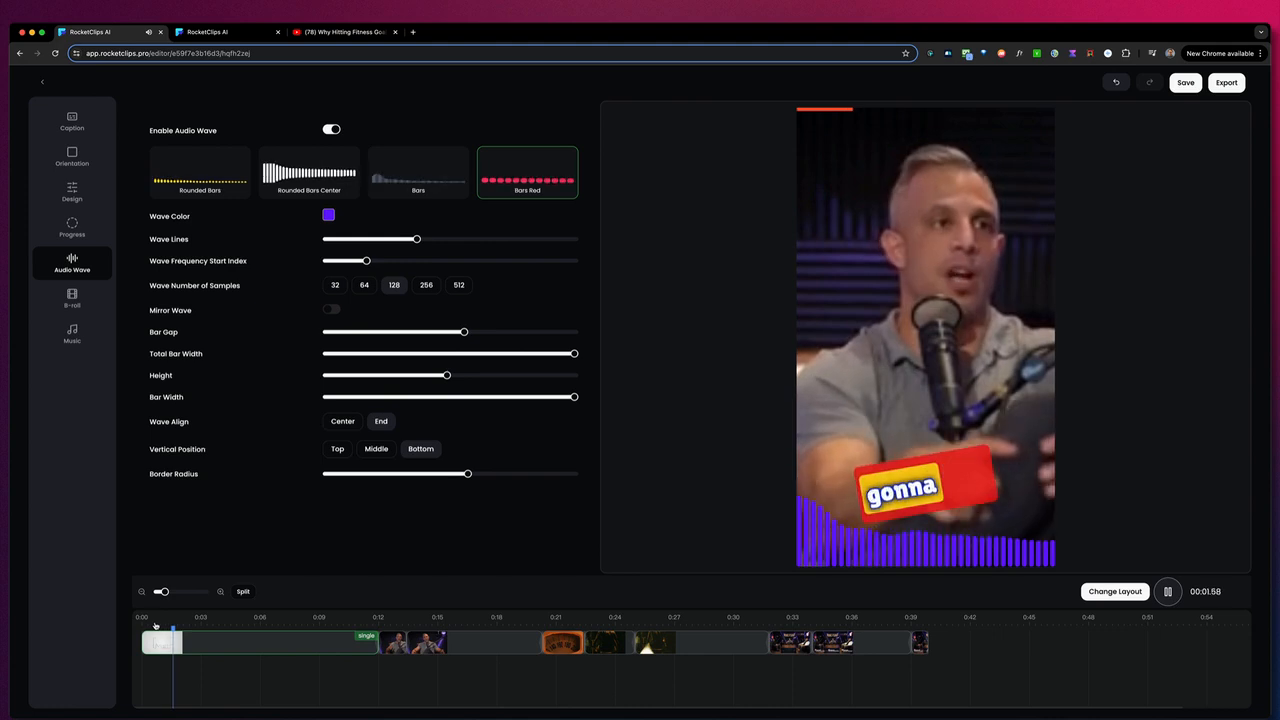
{"action": "key", "text": "space"}
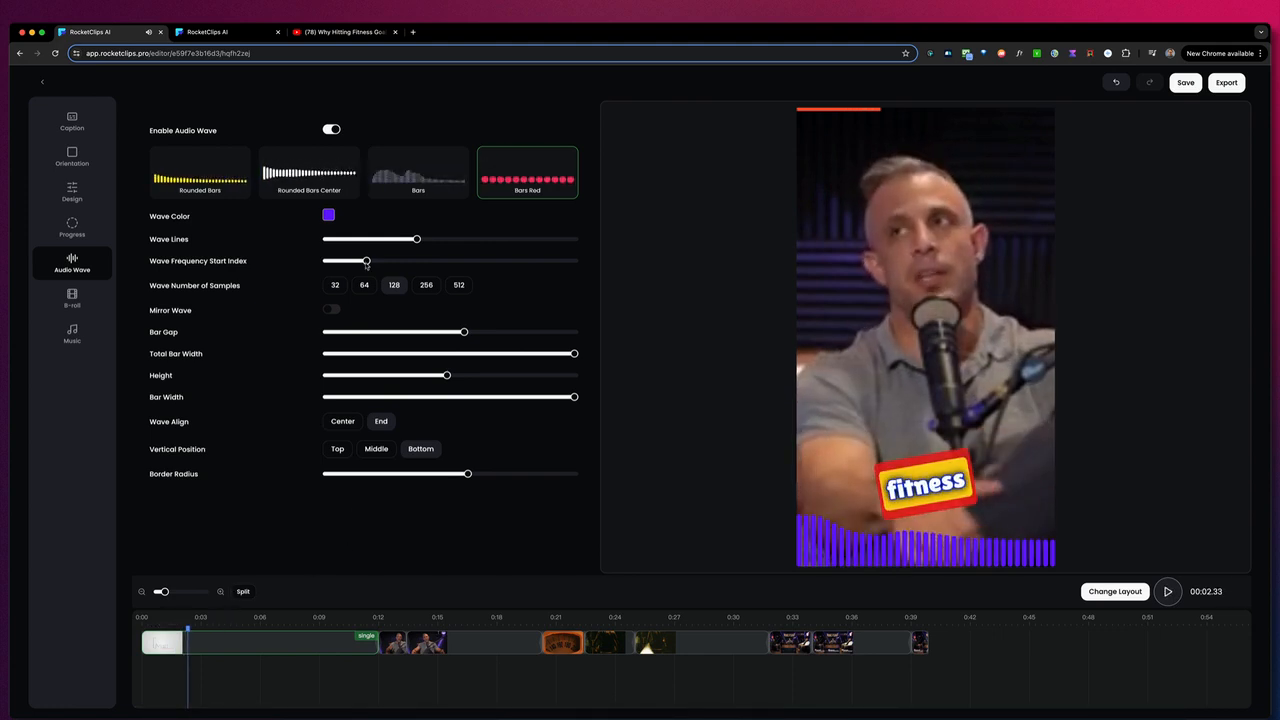
Step: Change the audio wave color to a dark crimson red
{"action": "left_click", "coordinate": [329, 216]}
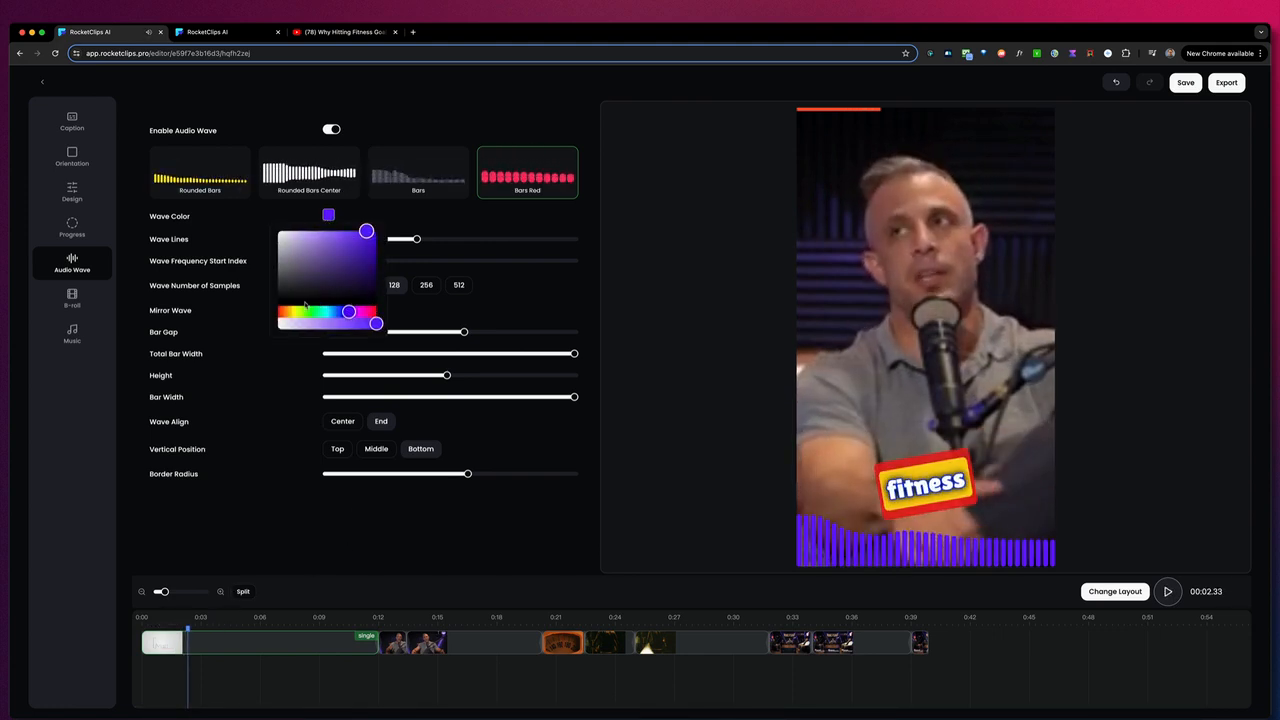
{"action": "left_click", "coordinate": [281, 314]}
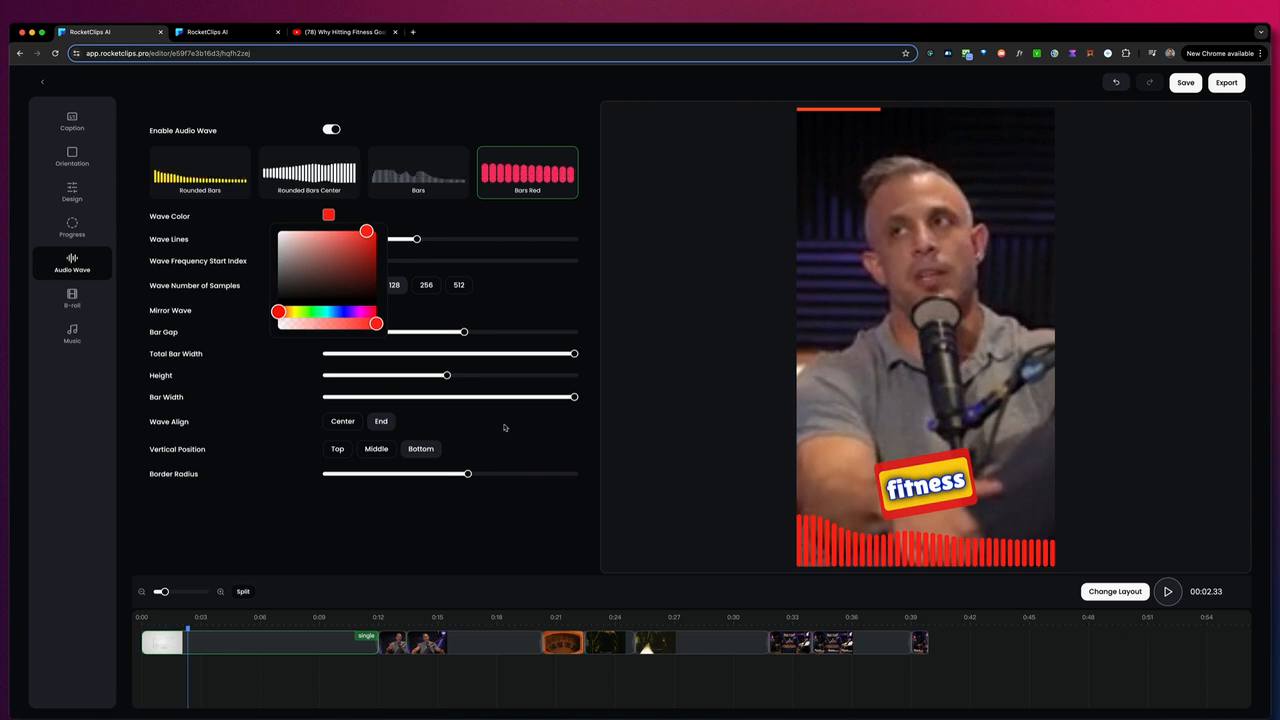
{"action": "left_click", "coordinate": [372, 311]}
{"action": "left_click", "coordinate": [369, 250]}
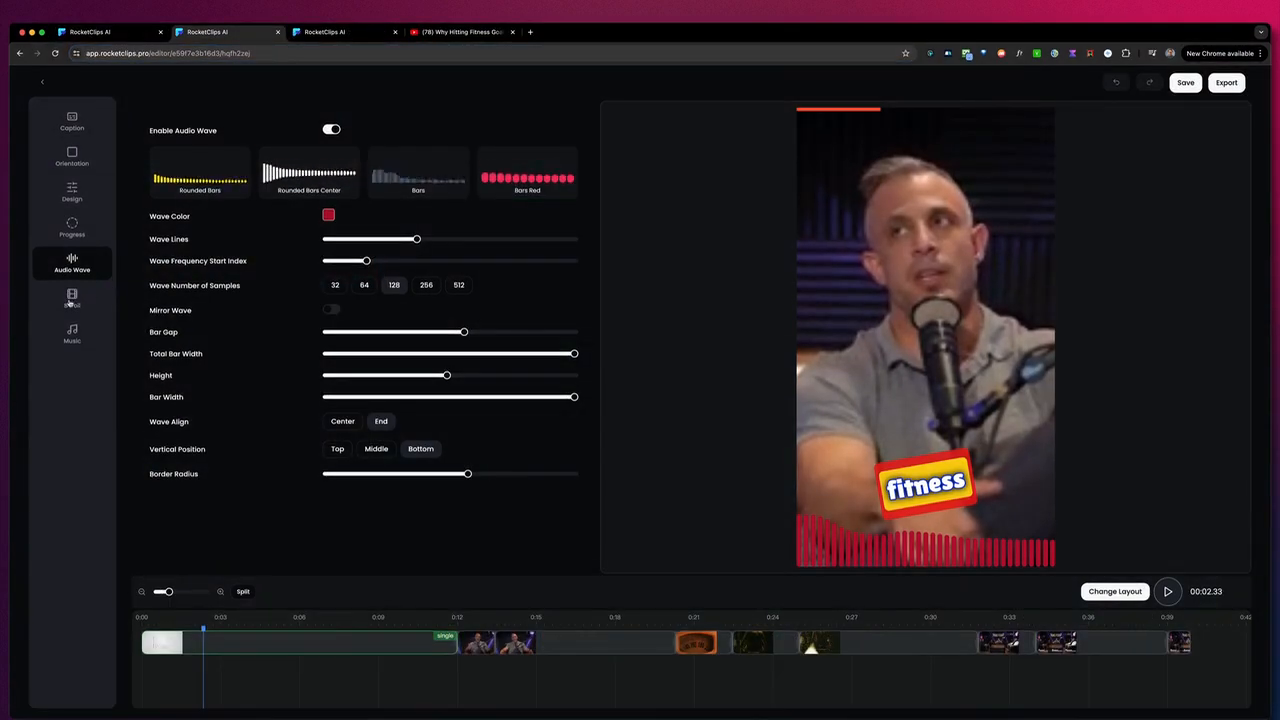
Step: Open the B-roll settings, switch to the clip in the first browser tab, and generate stock B-roll for it
{"action": "left_click", "coordinate": [72, 298]}
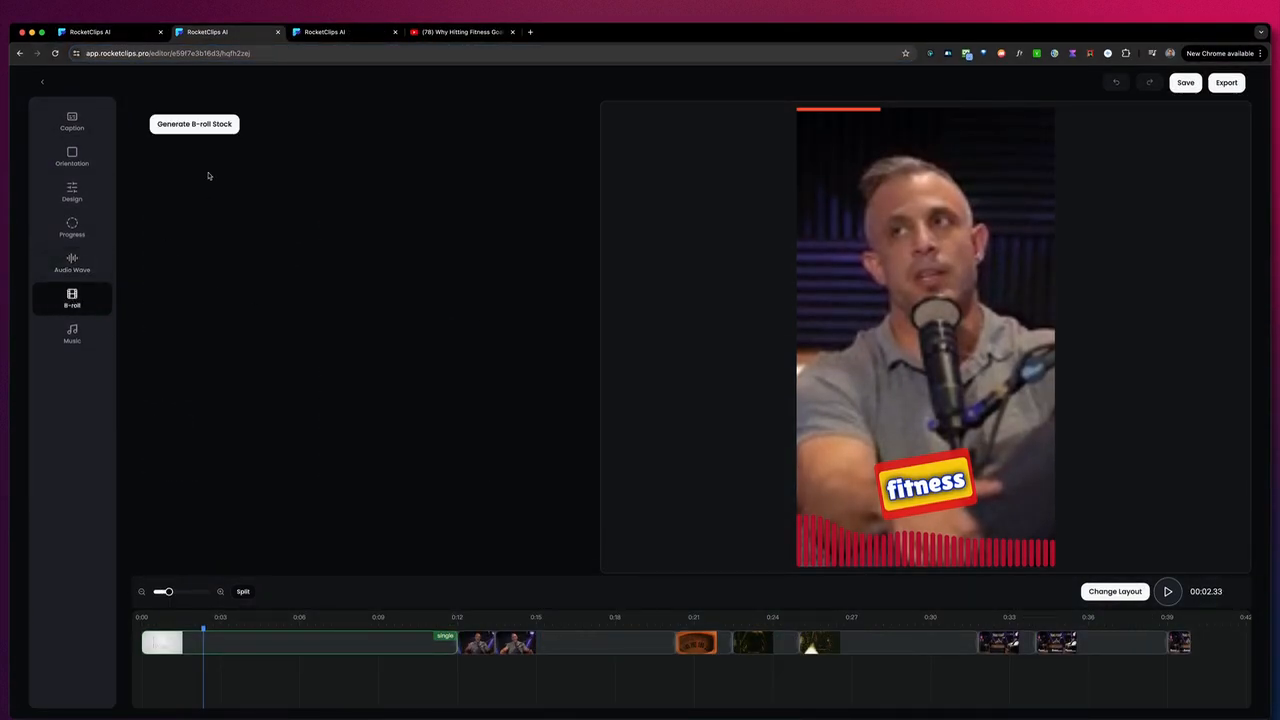
{"action": "left_click", "coordinate": [133, 33]}
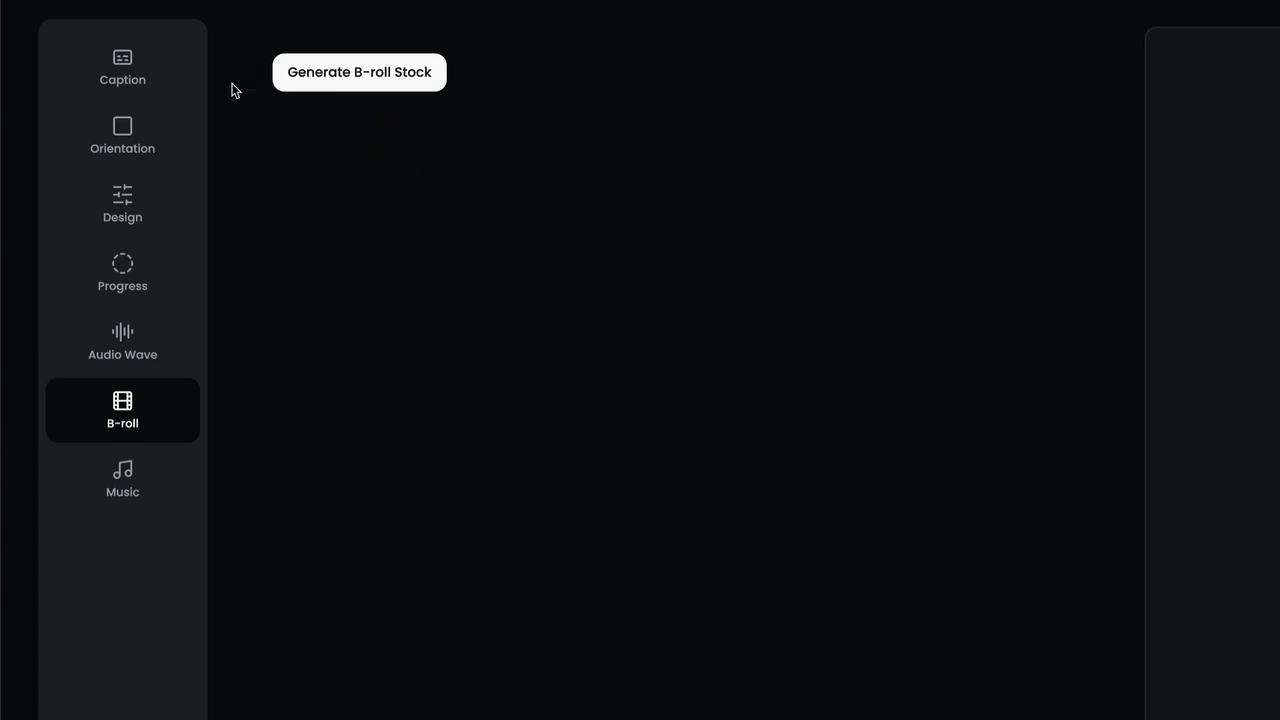
{"action": "left_click", "coordinate": [340, 86]}
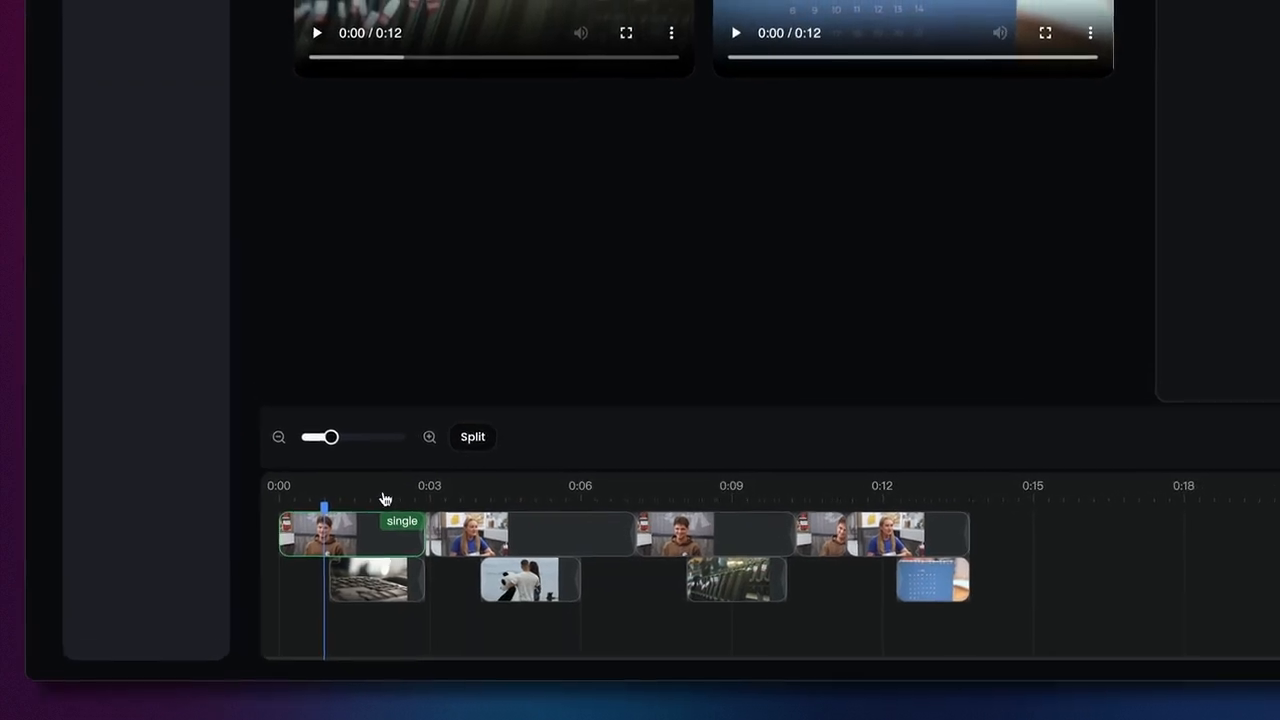
Step: Preview the keyboard and calendar B-roll scenes, then play the first B-roll scene from about 1.75 seconds and pause near its end
{"action": "left_click", "coordinate": [324, 393]}
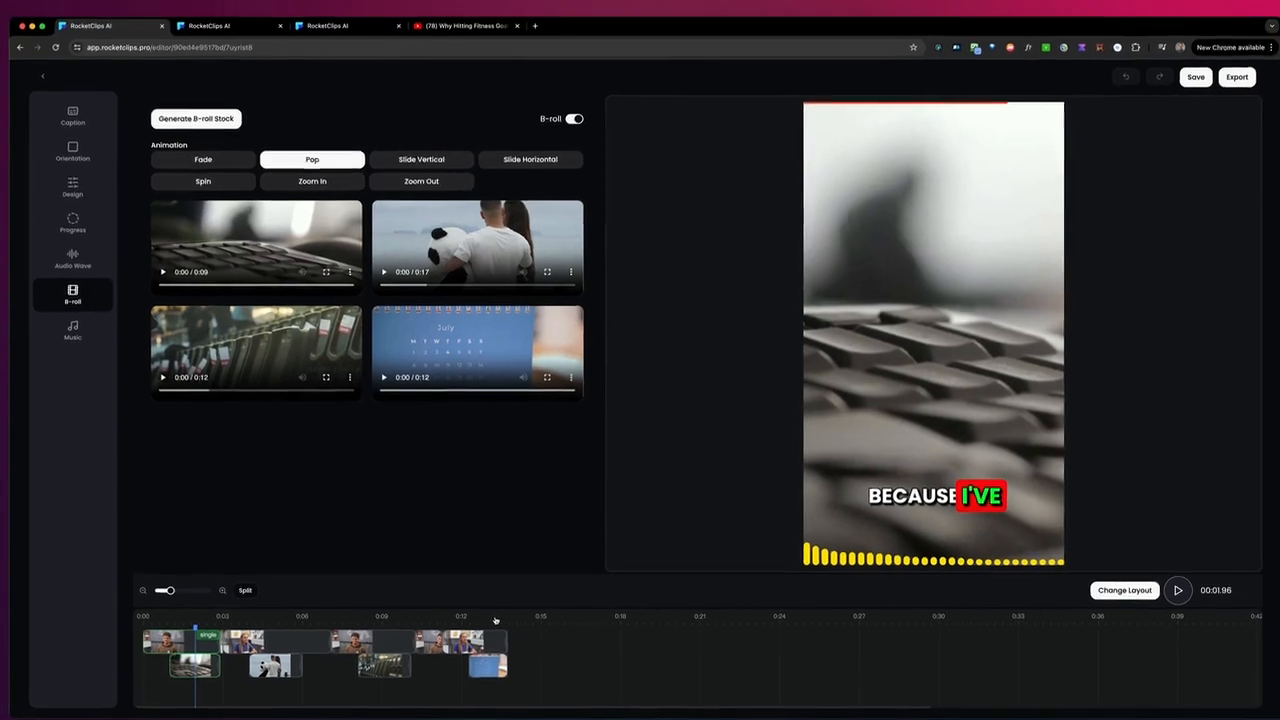
{"action": "left_click", "coordinate": [634, 588]}
{"action": "left_click", "coordinate": [481, 625]}
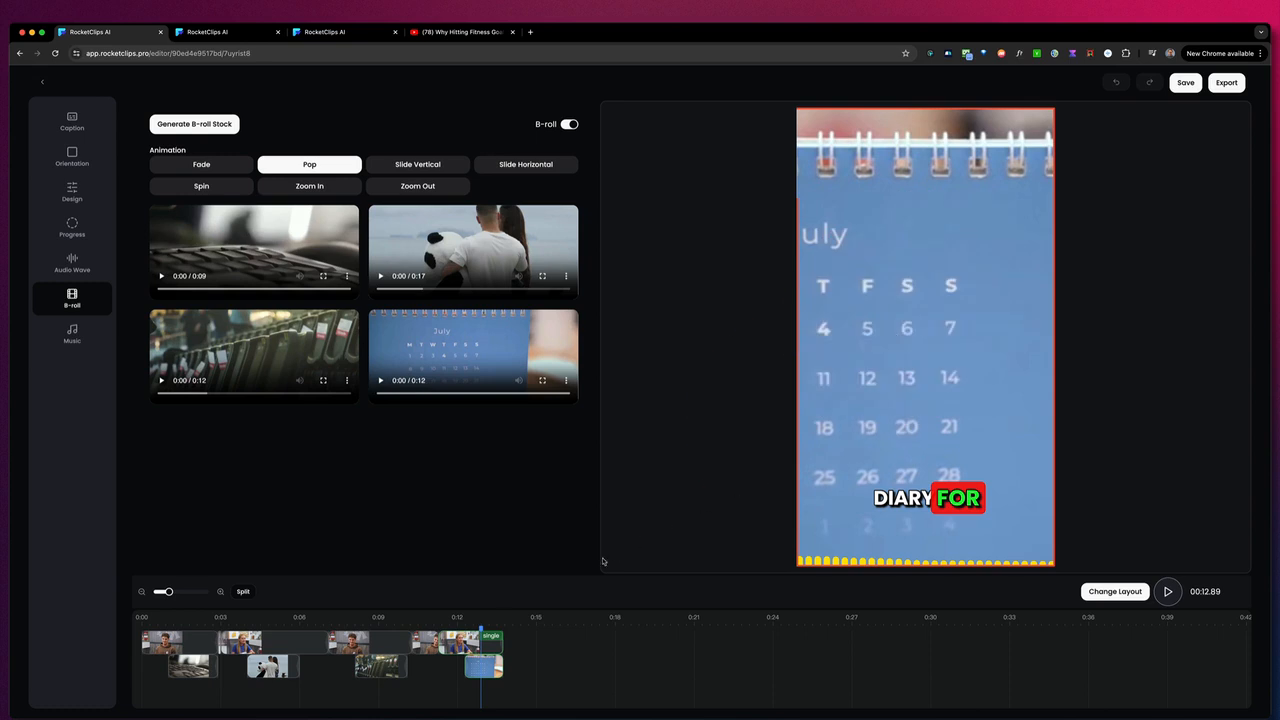
{"action": "left_click", "coordinate": [188, 626]}
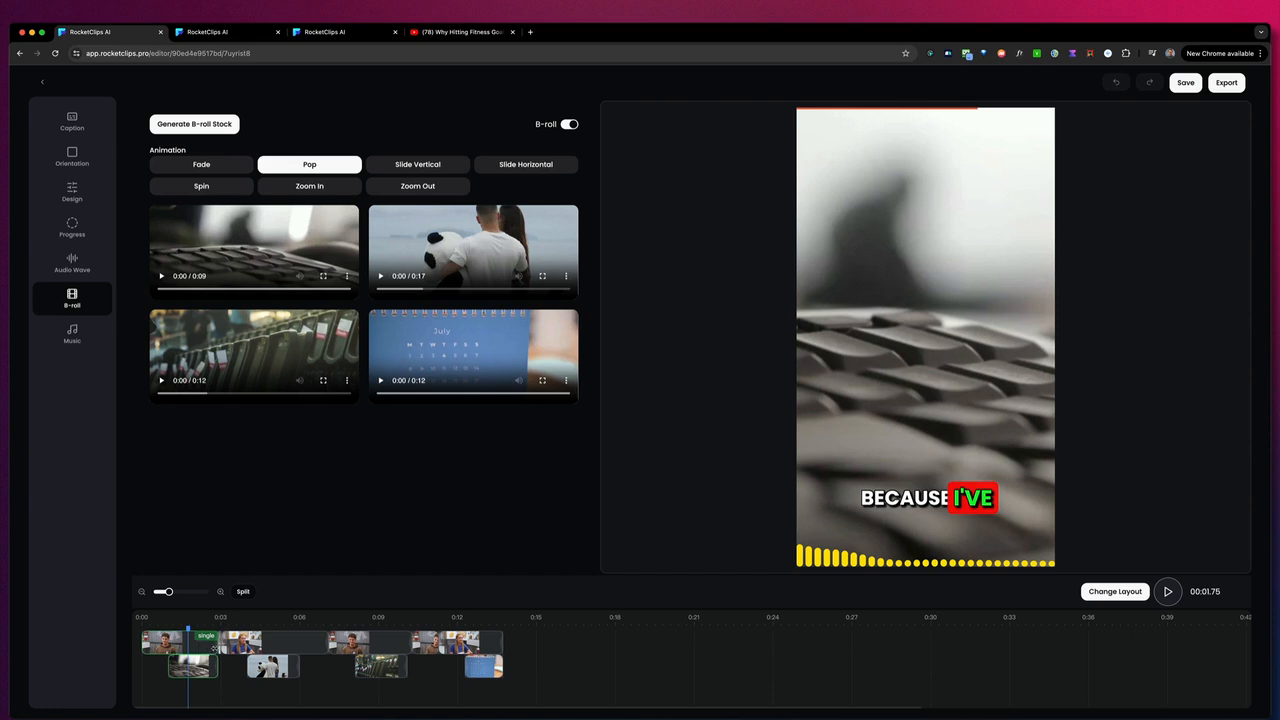
{"action": "key", "text": "space"}
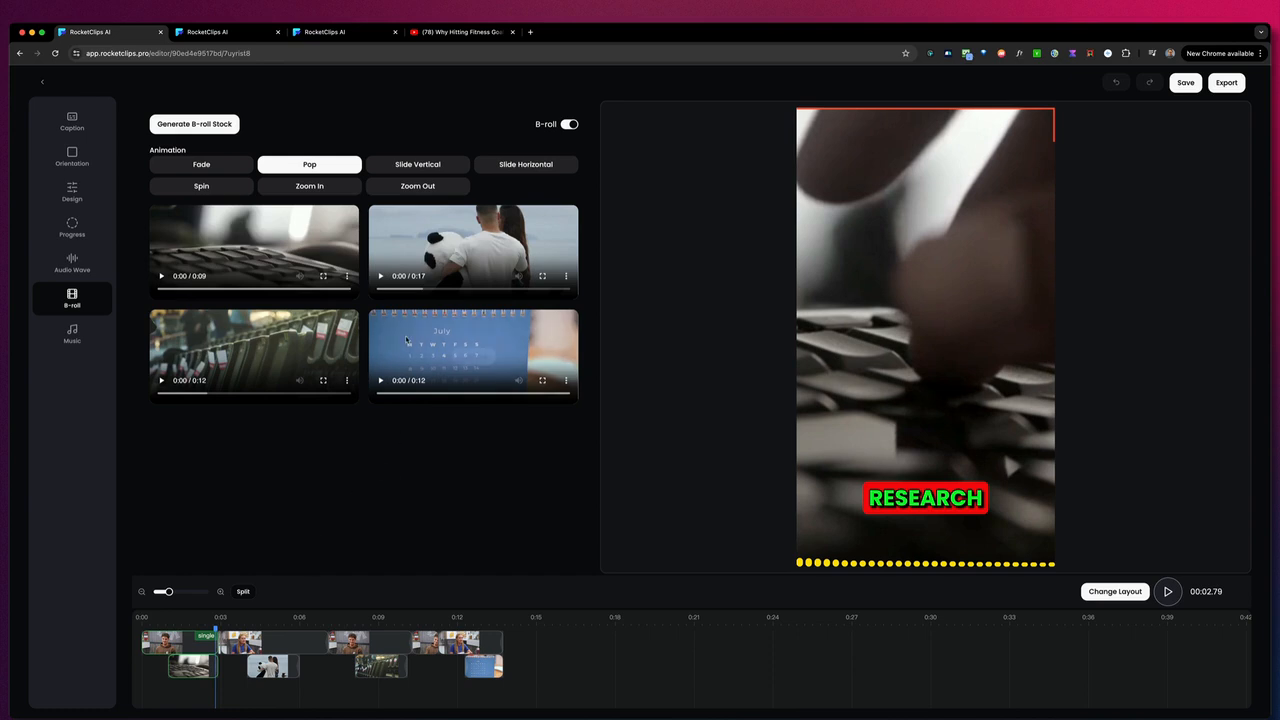
Step: Replace the first B-roll scene with the laptop-and-open-book video found by searching stock videos for "Research"
{"action": "mouse_move", "coordinate": [234, 247]}
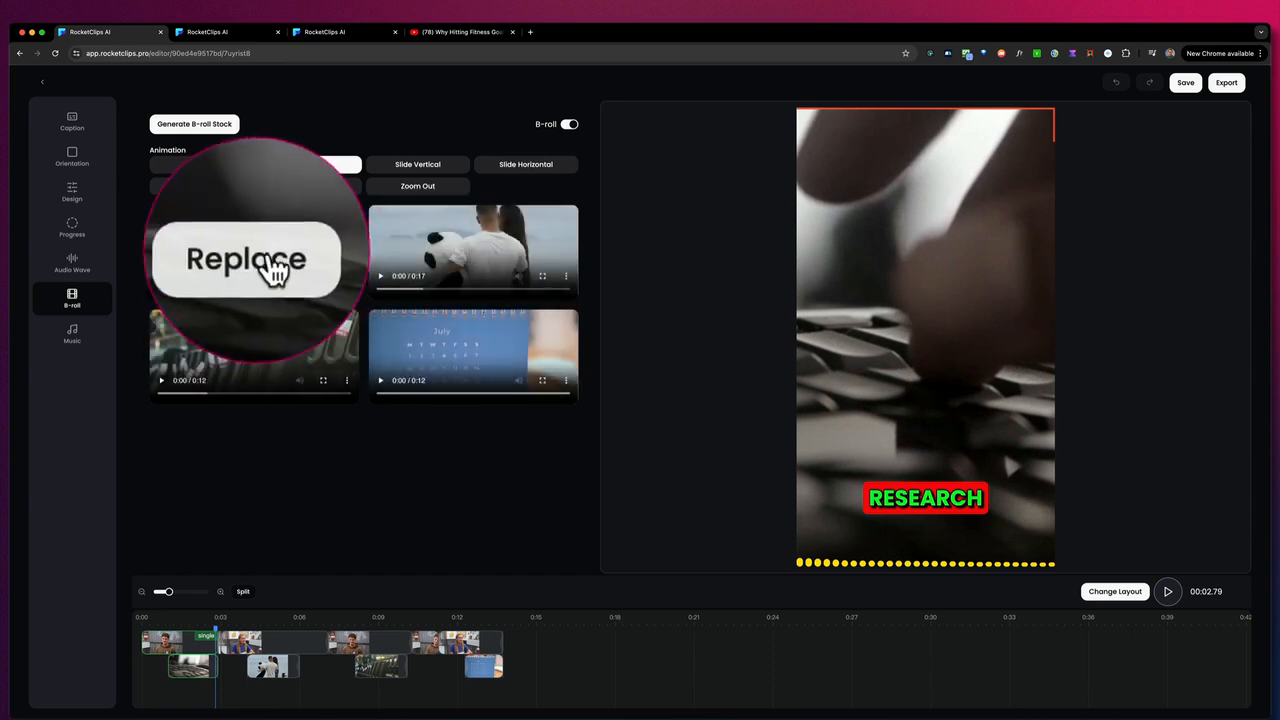
{"action": "left_click", "coordinate": [253, 252]}
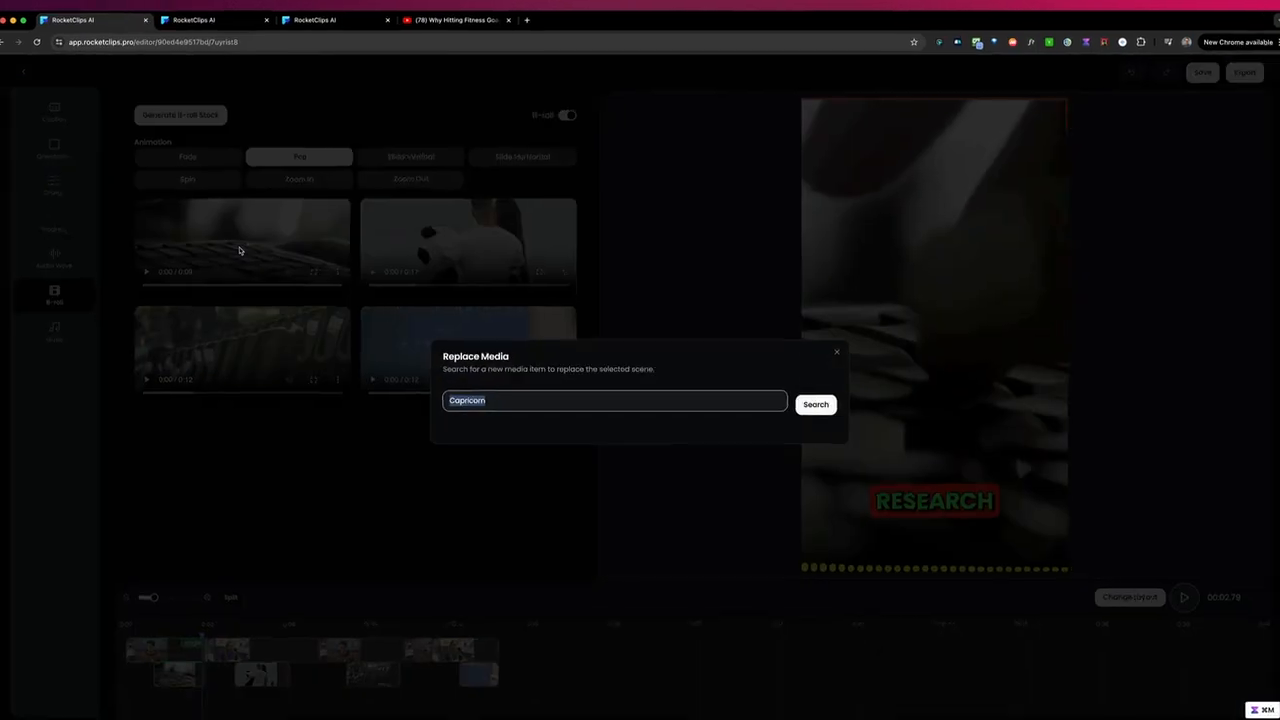
{"action": "type", "text": "Rese"}
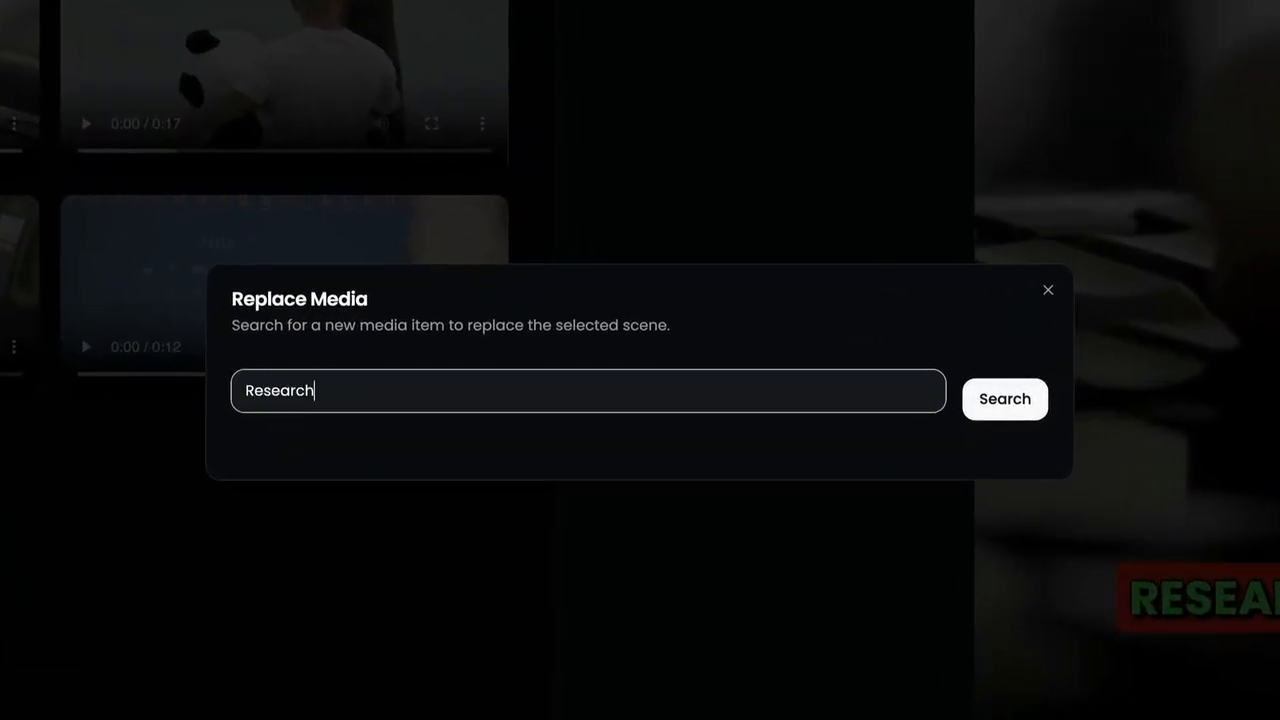
{"action": "type", "text": "arch"}
{"action": "left_click", "coordinate": [991, 407]}
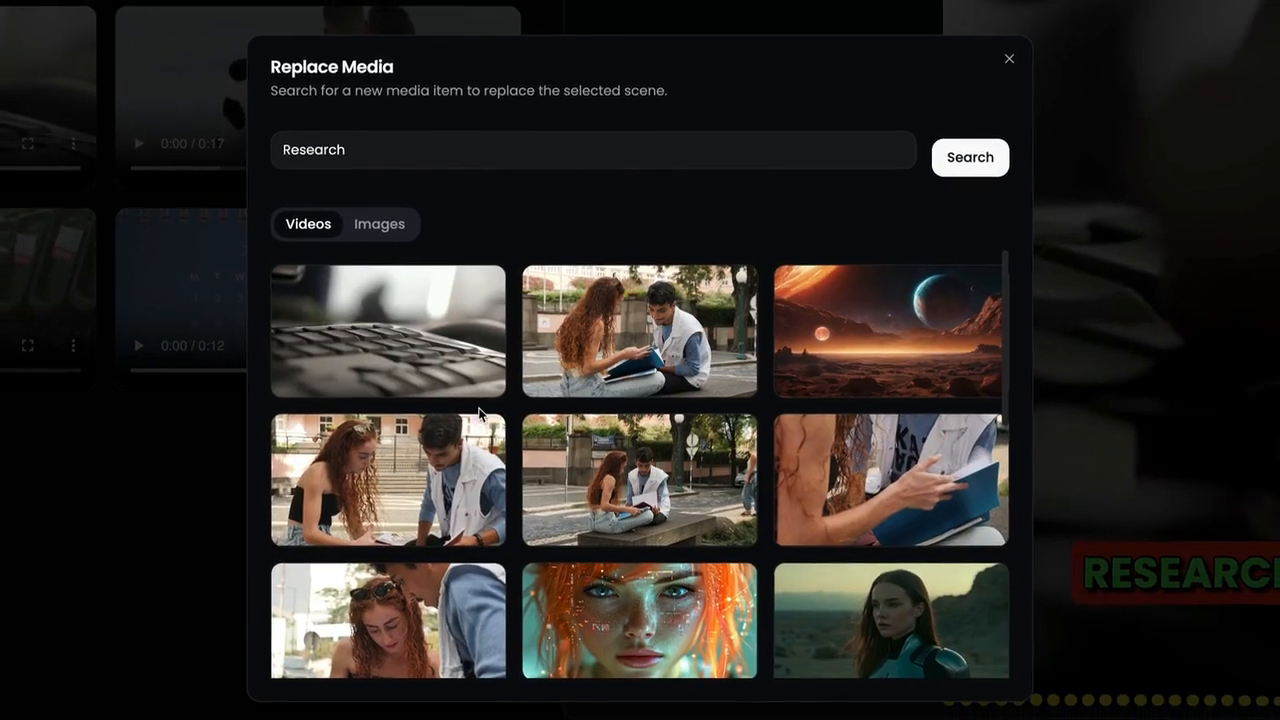
{"action": "scroll", "coordinate": [470, 424], "scroll_direction": "down", "scroll_amount": 3}
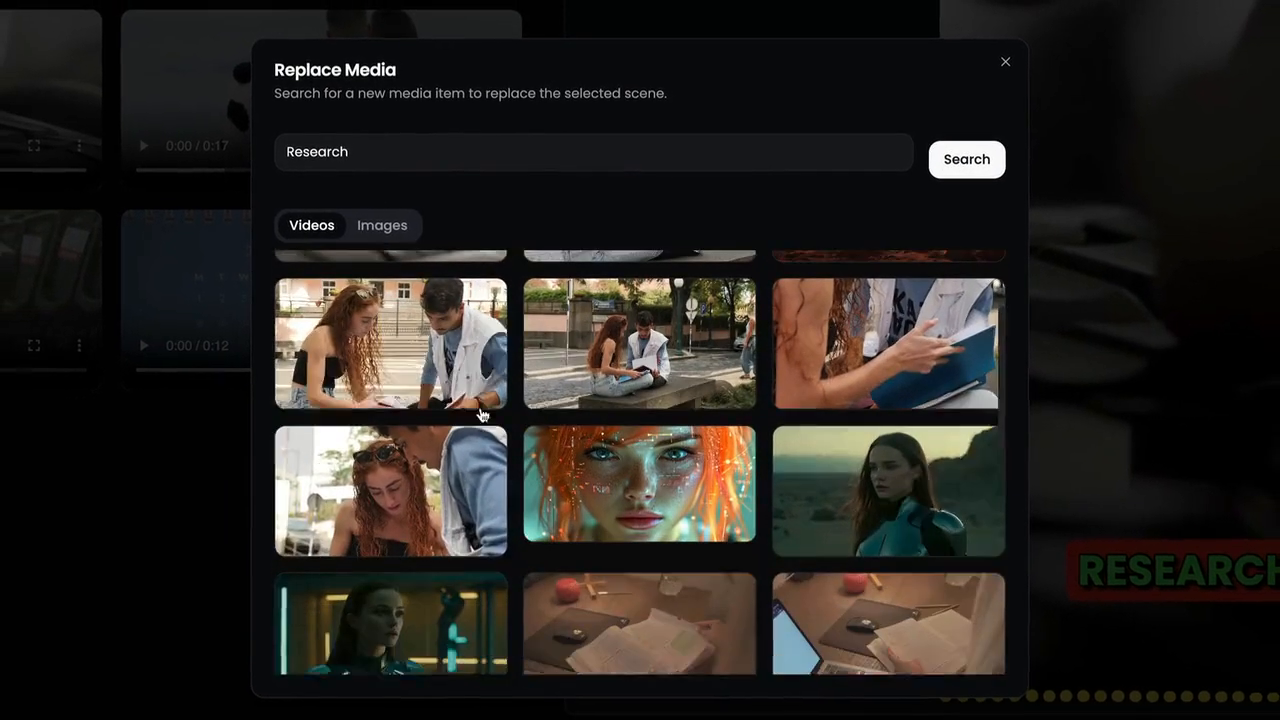
{"action": "scroll", "coordinate": [481, 415], "scroll_direction": "down", "scroll_amount": 3}
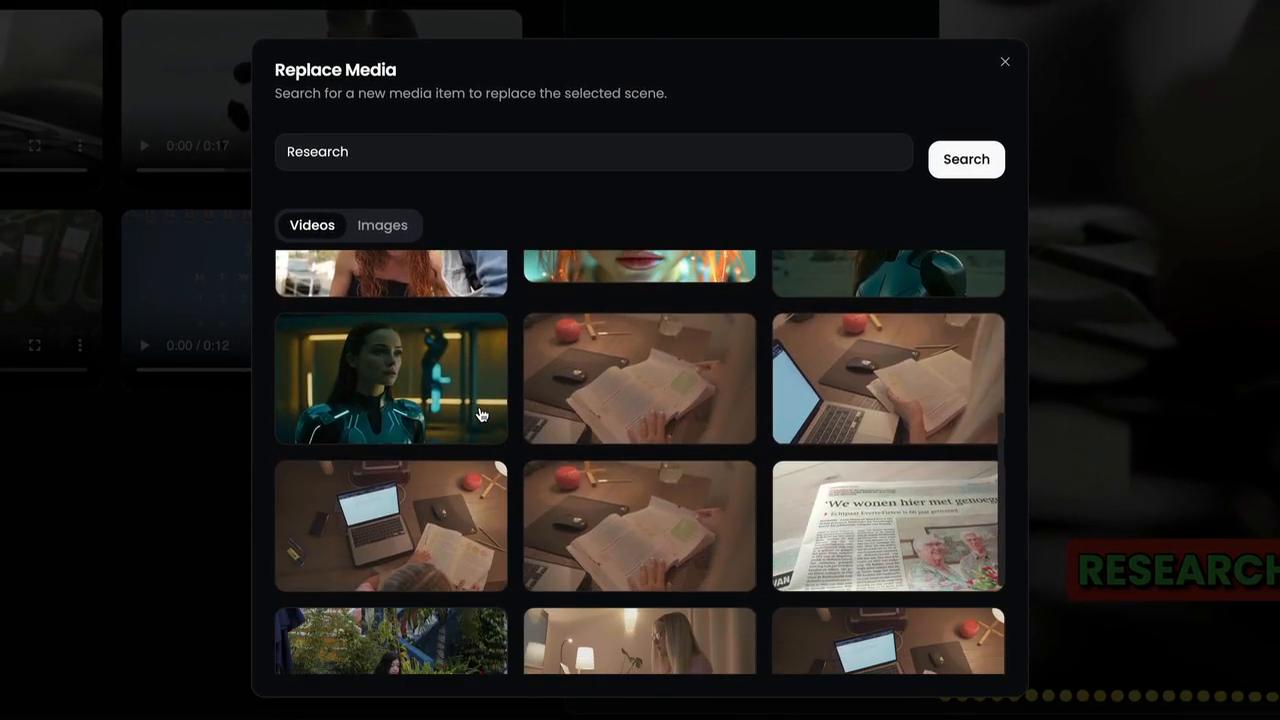
{"action": "left_click", "coordinate": [907, 396]}
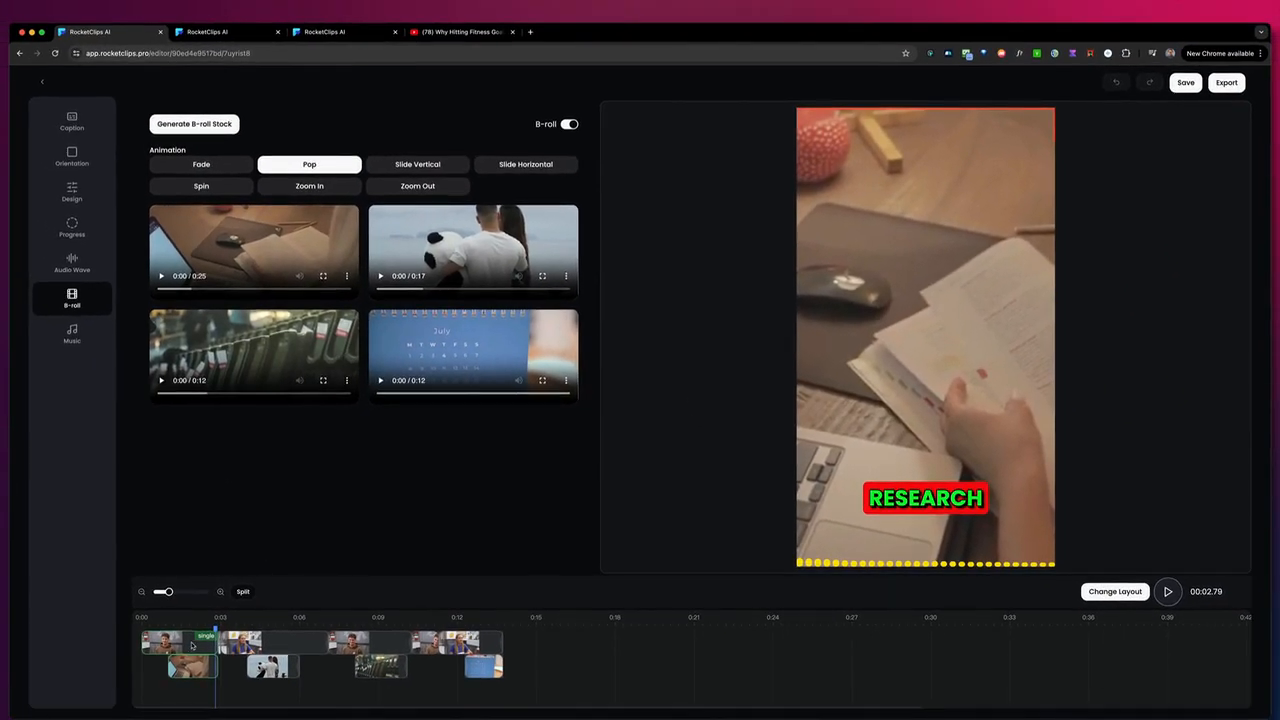
Step: Try the Slide Horizontal, Spin and Zoom In B-roll animations, and set the animation to Zoom Out
{"action": "mouse_move", "coordinate": [462, 382]}
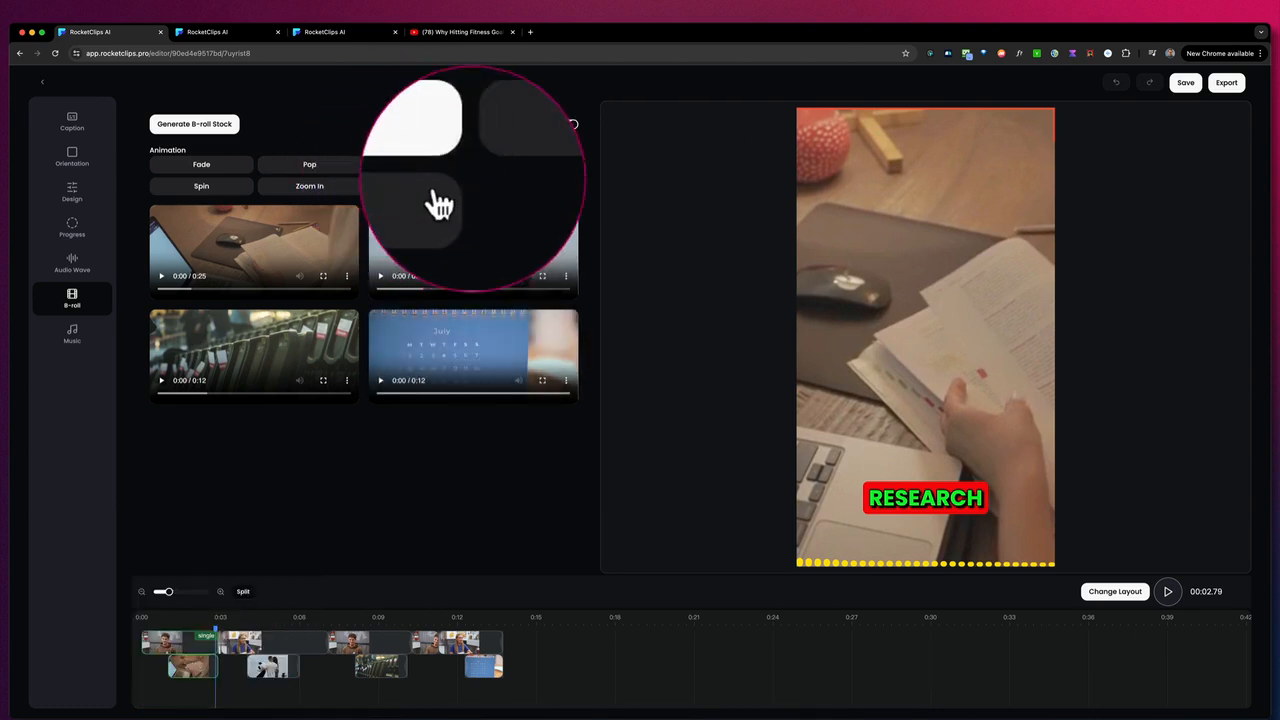
{"action": "left_click", "coordinate": [522, 166]}
{"action": "left_click", "coordinate": [208, 187]}
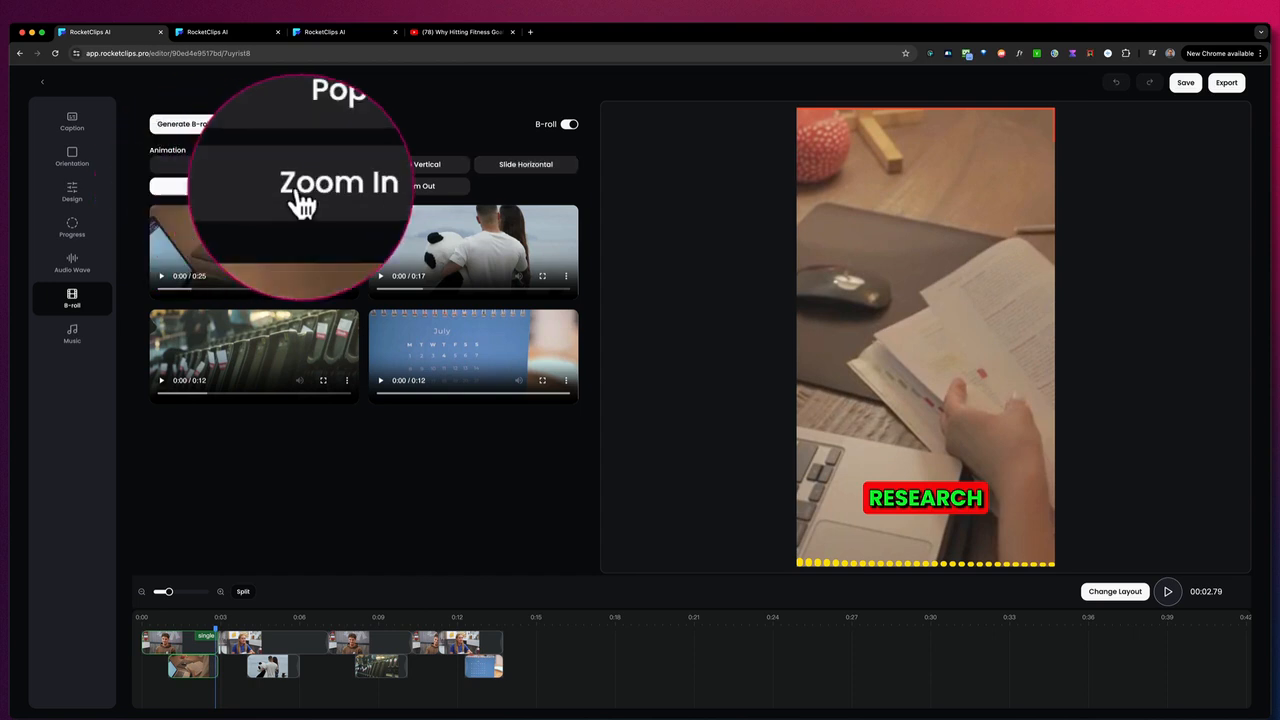
{"action": "left_click", "coordinate": [304, 187]}
{"action": "left_click", "coordinate": [416, 187]}
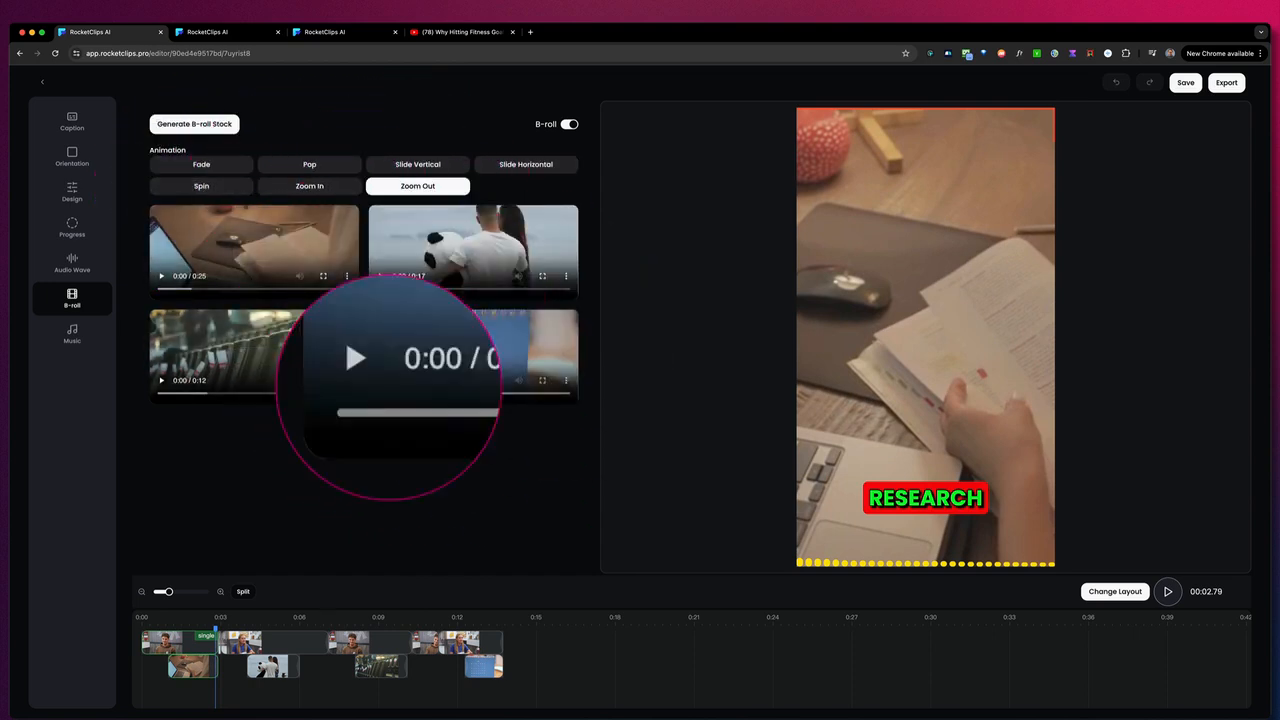
Step: Play the clip from just before the first B-roll scene to preview its animation, and pause at about 3.4 seconds
{"action": "left_click", "coordinate": [164, 625]}
{"action": "key", "text": "space"}
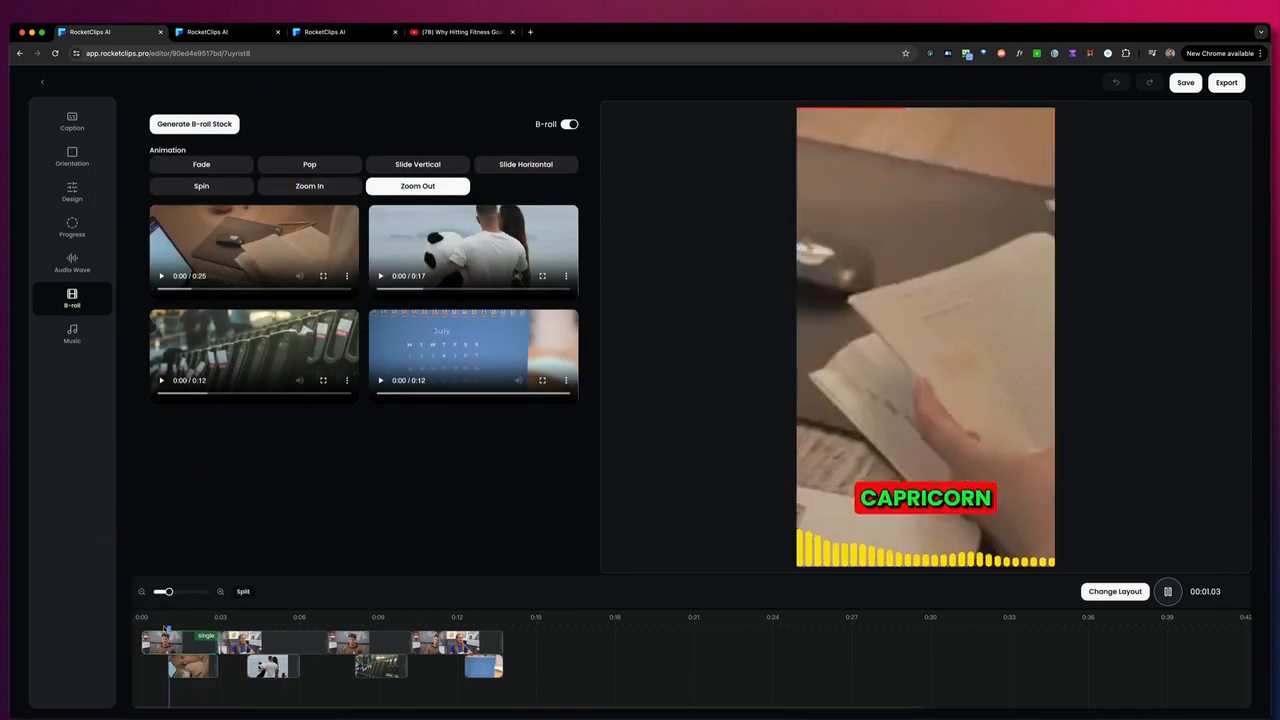
{"action": "key", "text": "space"}
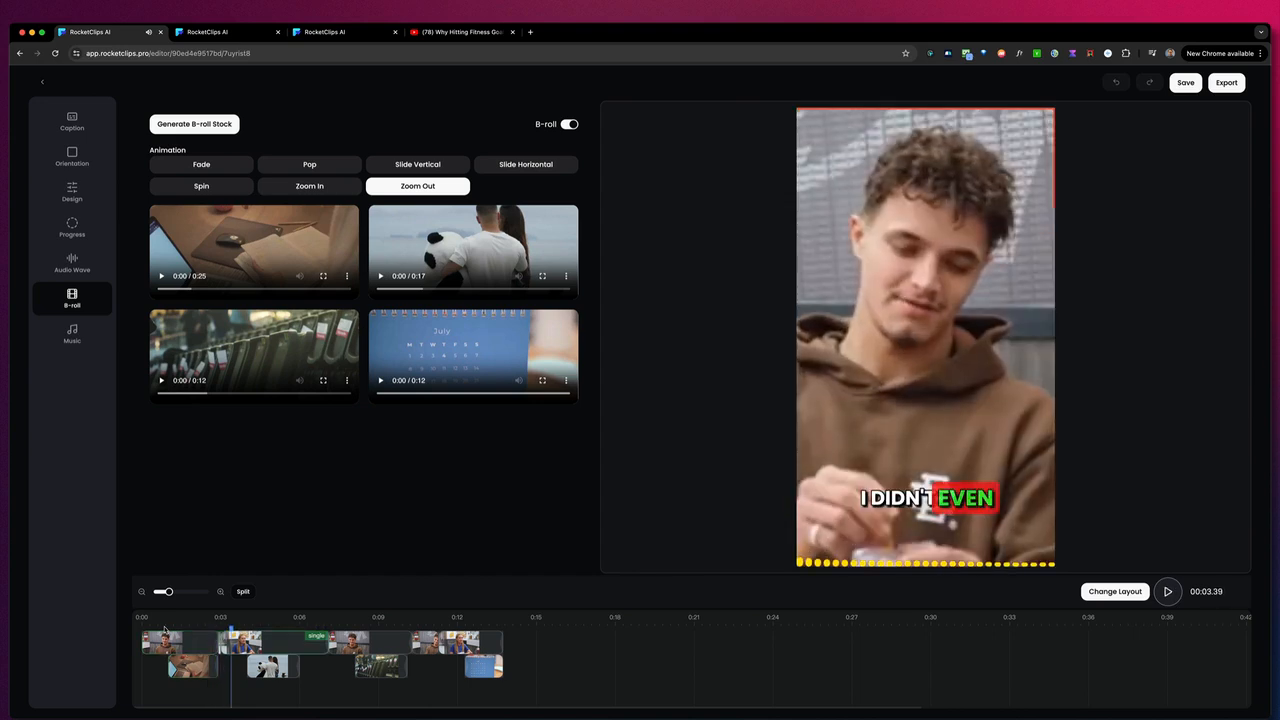
Step: Turn off B-roll for the clip and enable background music
{"action": "left_click", "coordinate": [570, 125]}
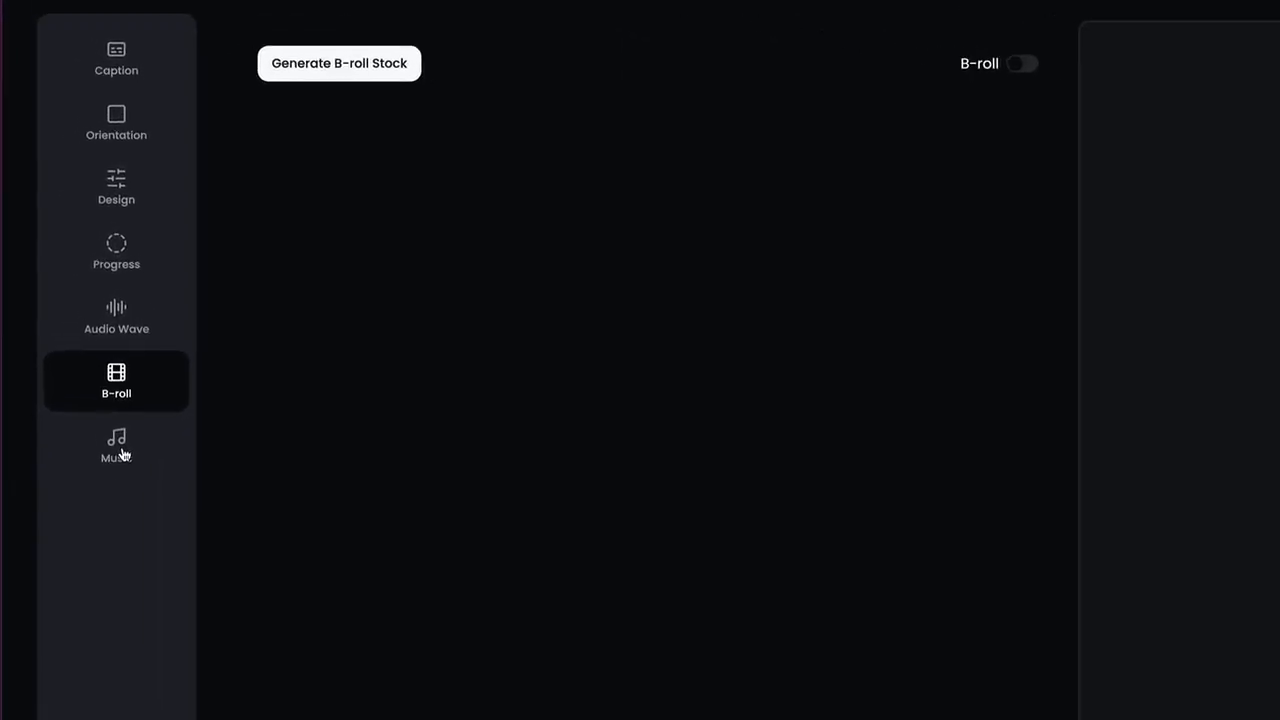
{"action": "left_click", "coordinate": [103, 312]}
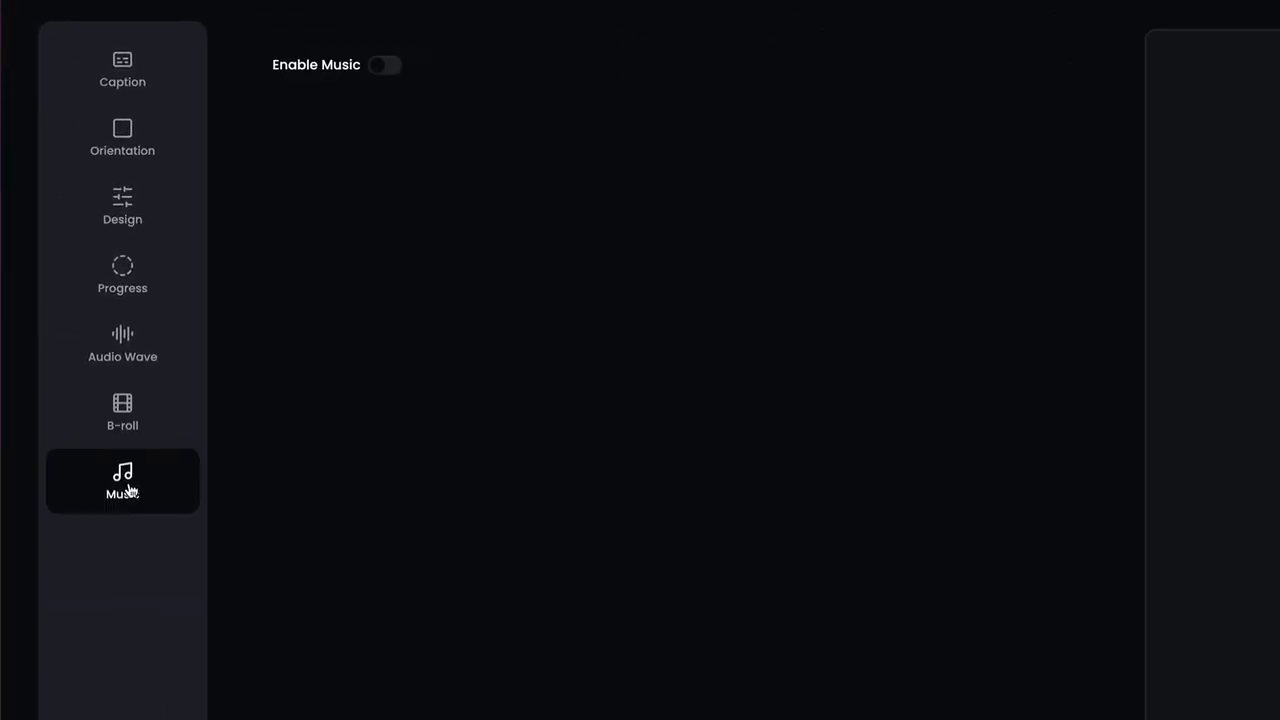
{"action": "left_click", "coordinate": [385, 65]}
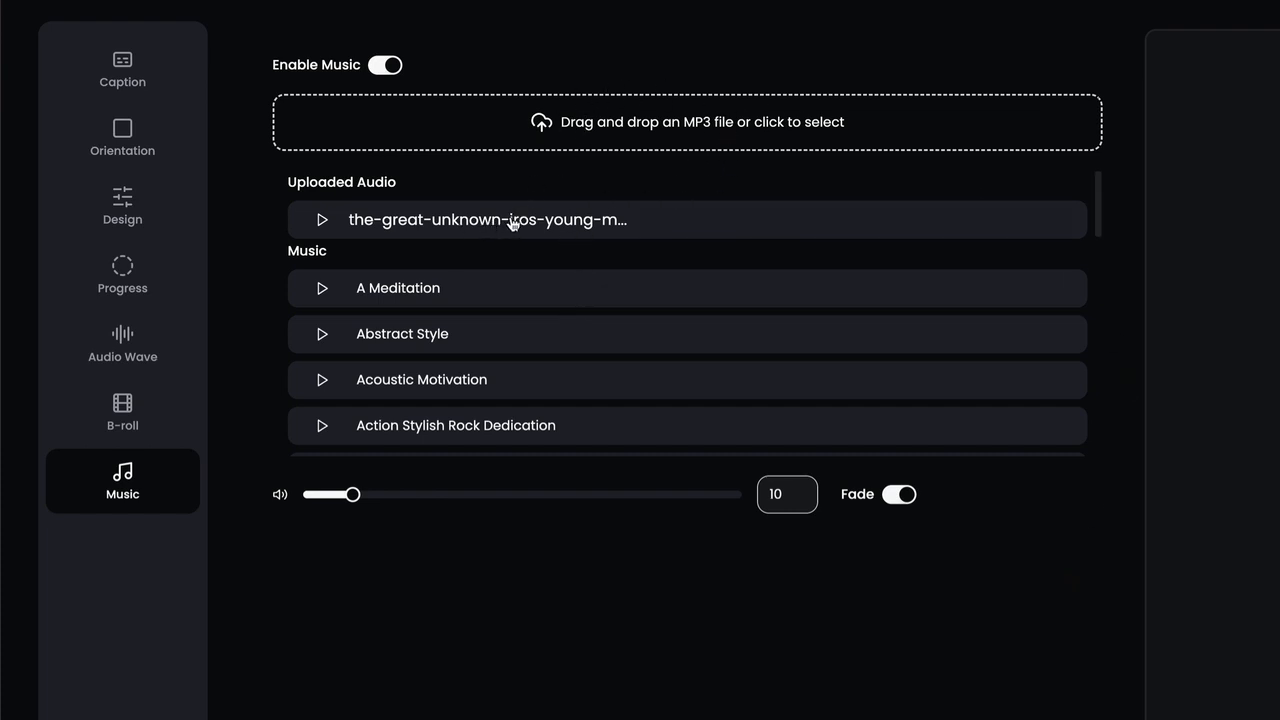
Step: Browse the available music tracks and set the music volume to 15
{"action": "scroll", "coordinate": [482, 321], "scroll_direction": "down", "scroll_amount": 10}
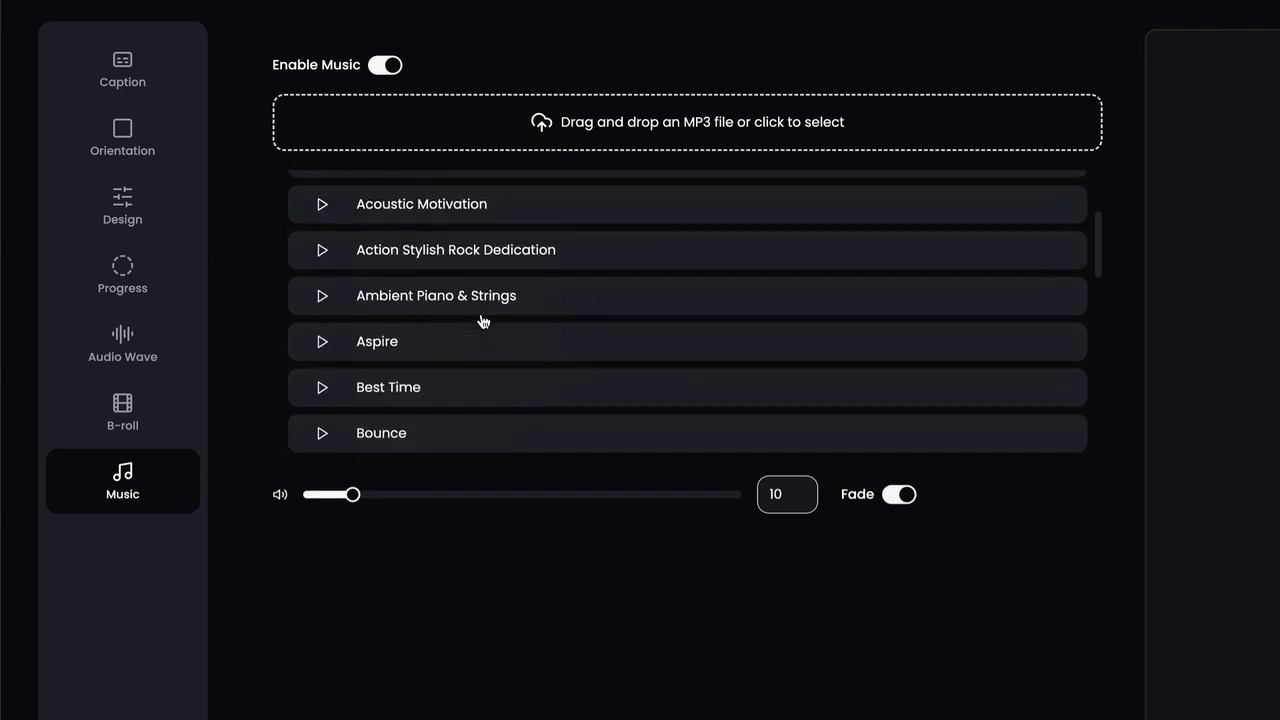
{"action": "scroll", "coordinate": [482, 321], "scroll_direction": "up", "scroll_amount": 10}
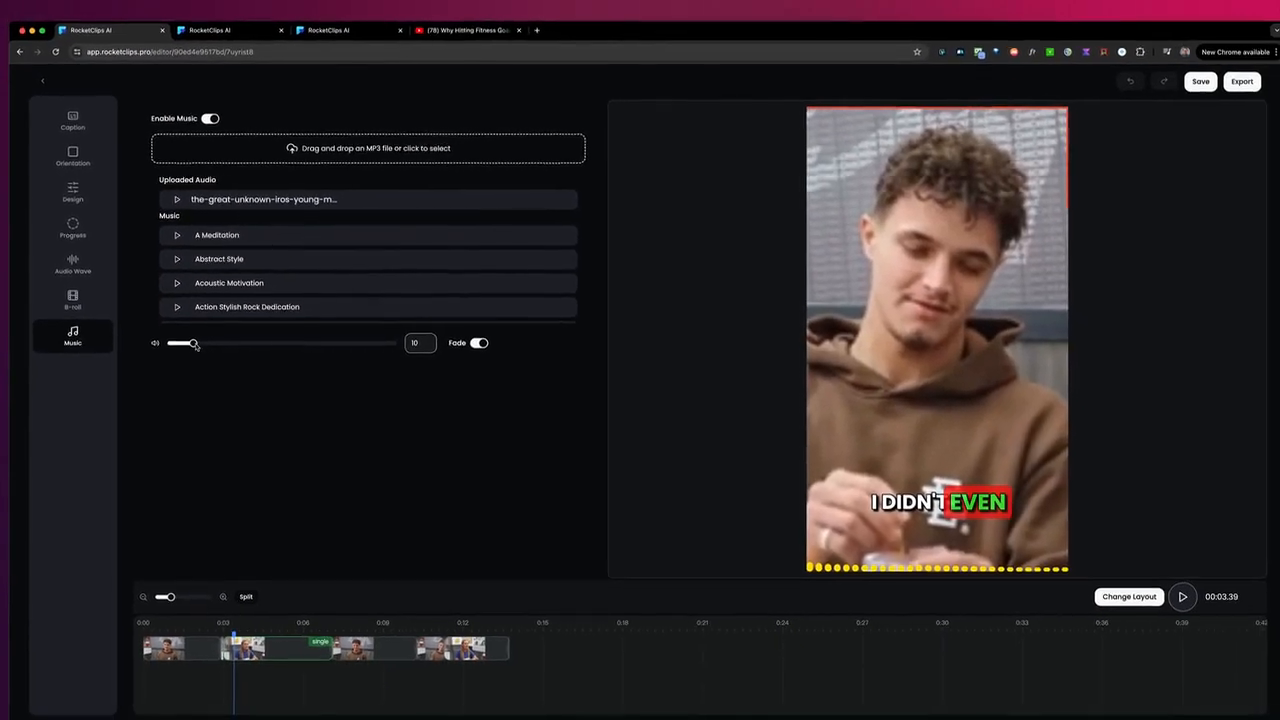
{"action": "left_click_drag", "start_coordinate": [195, 345], "coordinate": [206, 343]}
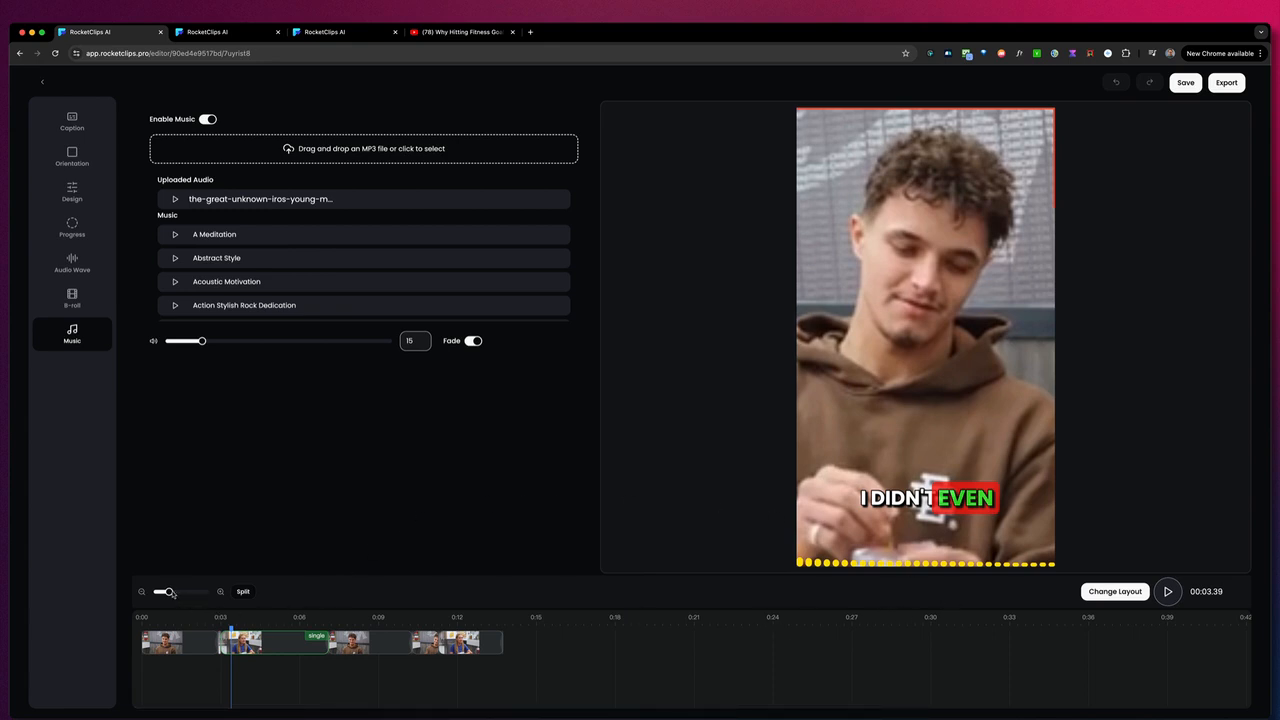
Step: Change the layout of the scene at about 4.4 seconds from Single to Letterboxed and finish the layout editing
{"action": "mouse_move", "coordinate": [169, 593]}
{"action": "left_mouse_down"}
{"action": "mouse_move", "coordinate": [197, 593]}
{"action": "mouse_move", "coordinate": [183, 592]}
{"action": "left_mouse_up"}
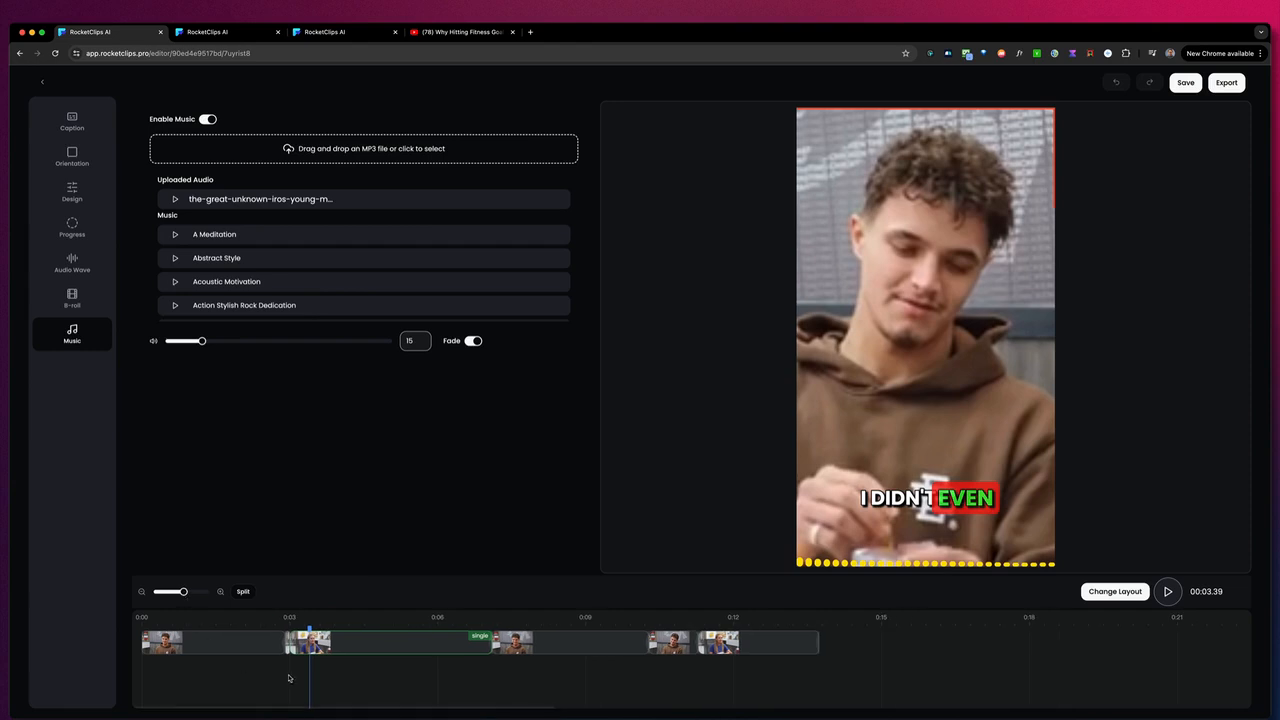
{"action": "left_click", "coordinate": [361, 626]}
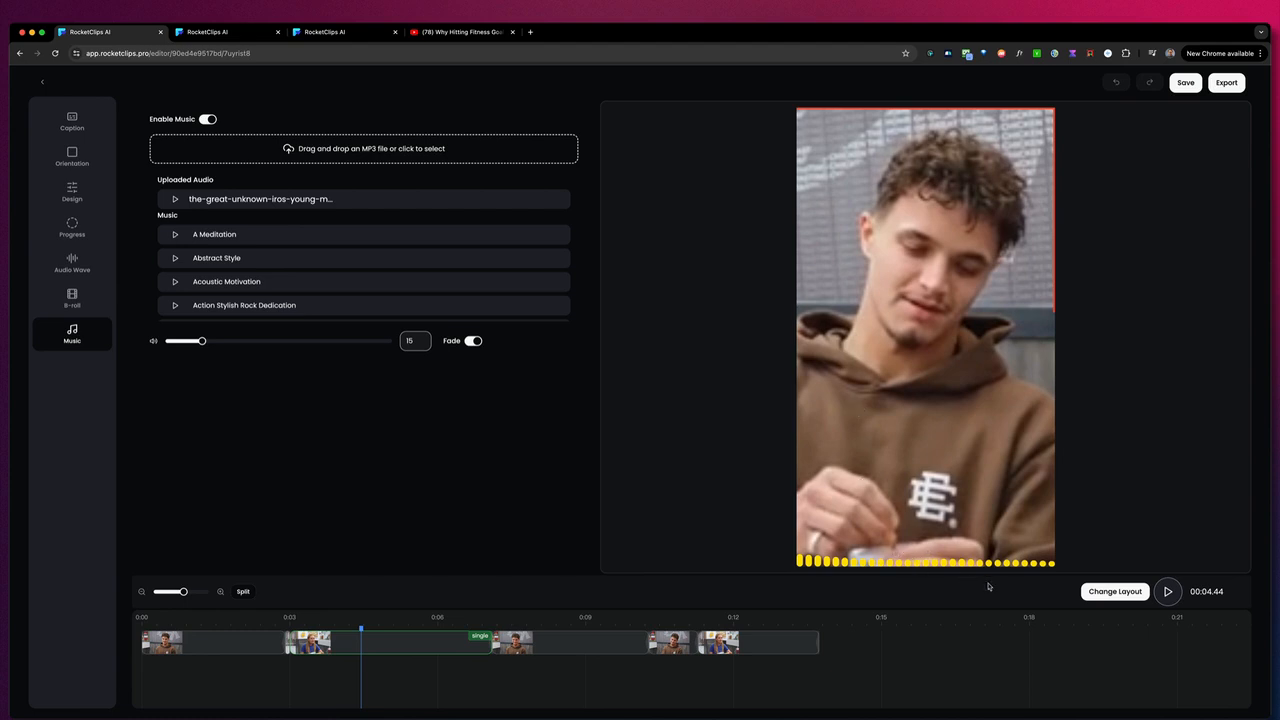
{"action": "left_click", "coordinate": [1108, 591]}
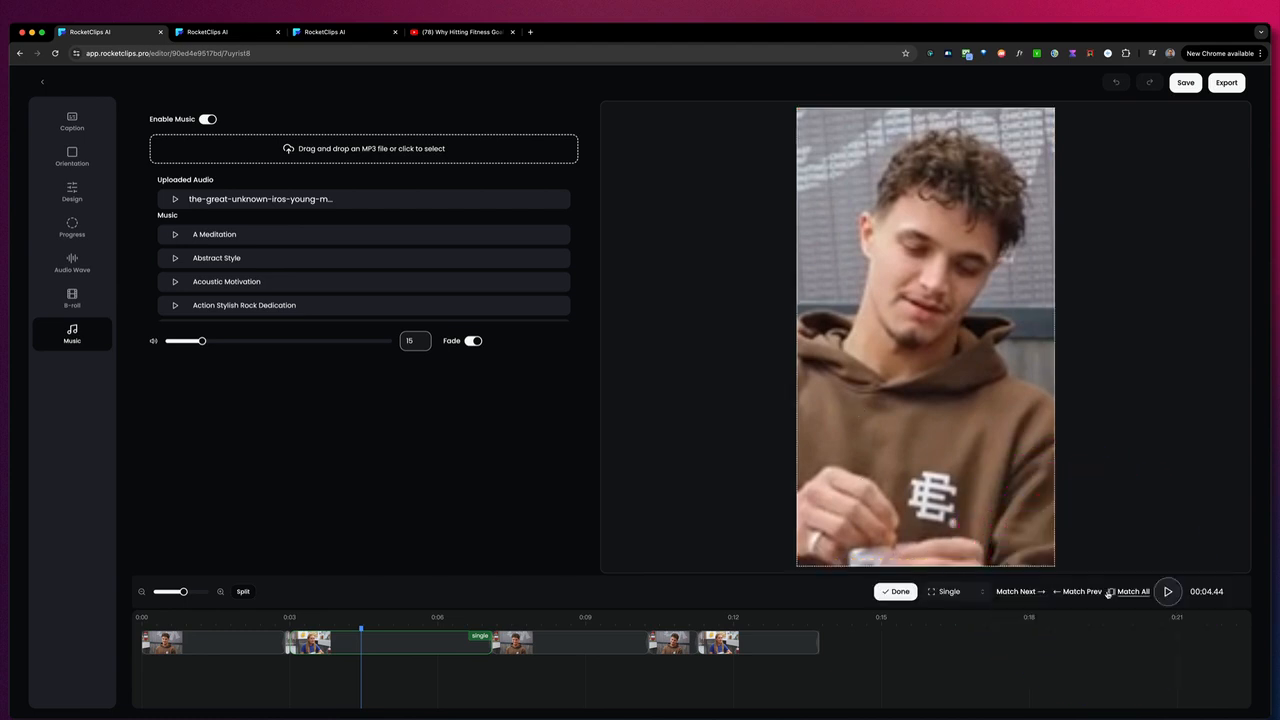
{"action": "left_click", "coordinate": [950, 591]}
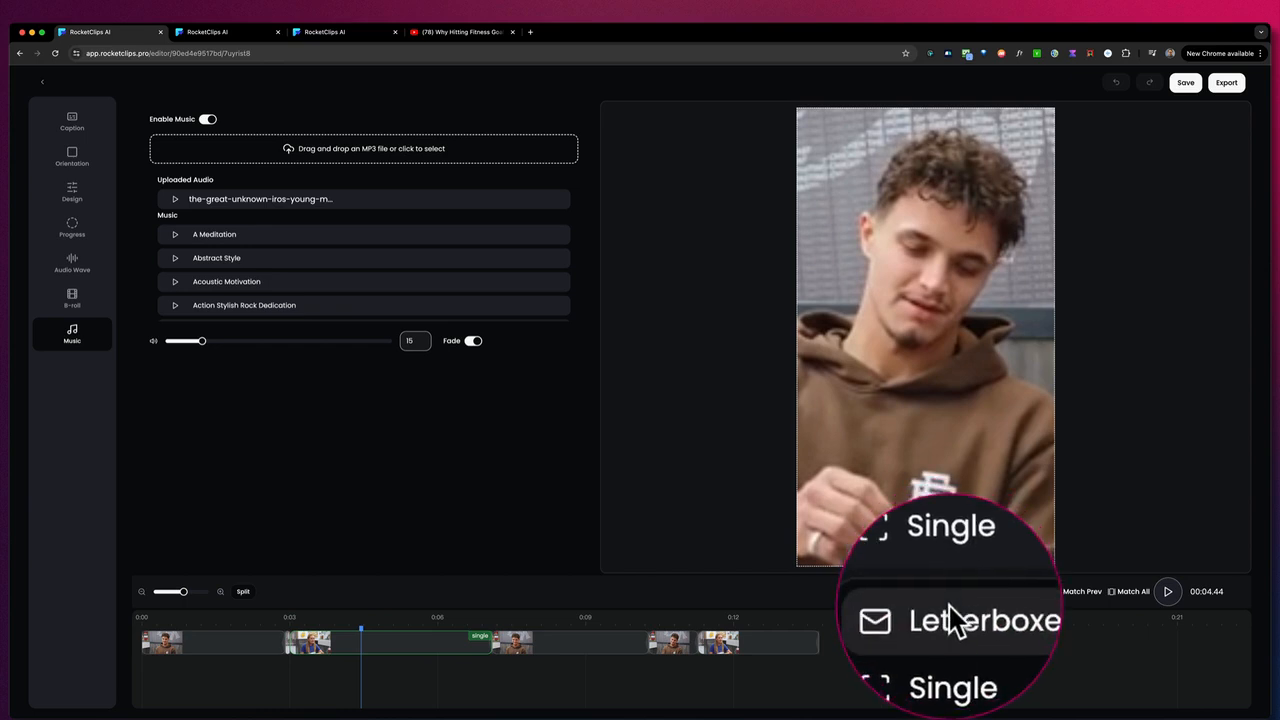
{"action": "left_click", "coordinate": [950, 612]}
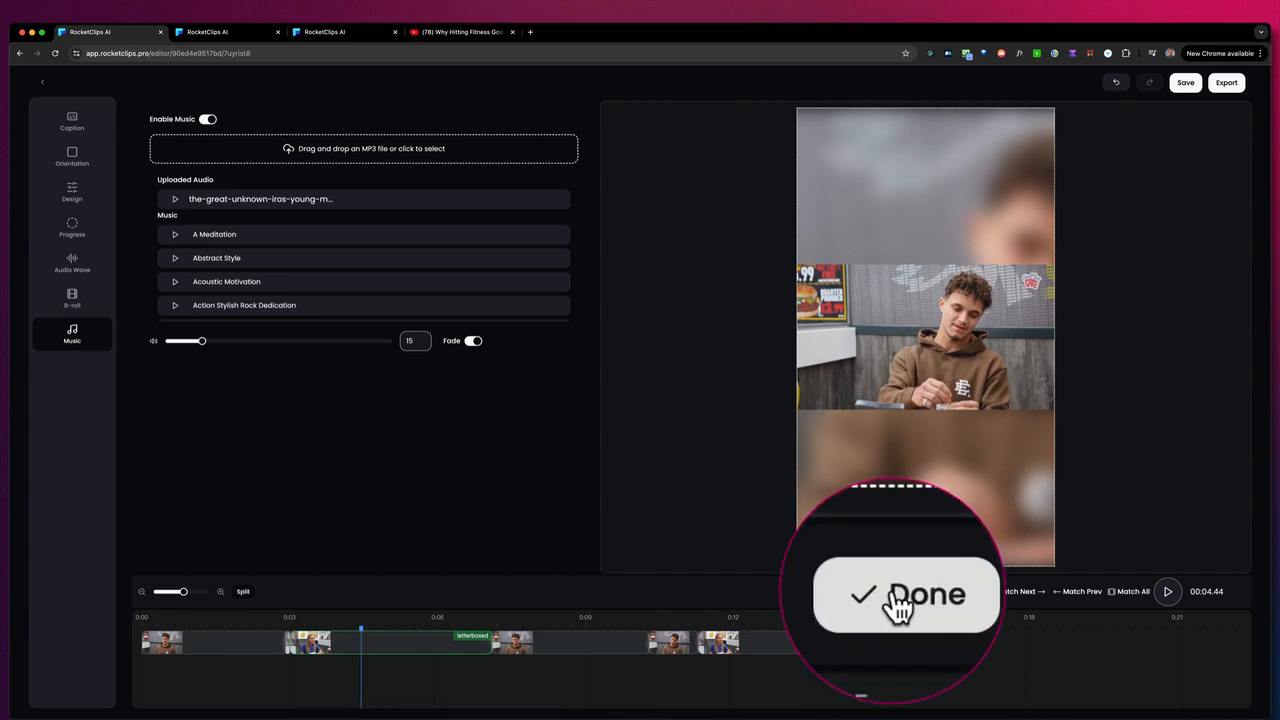
{"action": "left_click", "coordinate": [955, 591]}
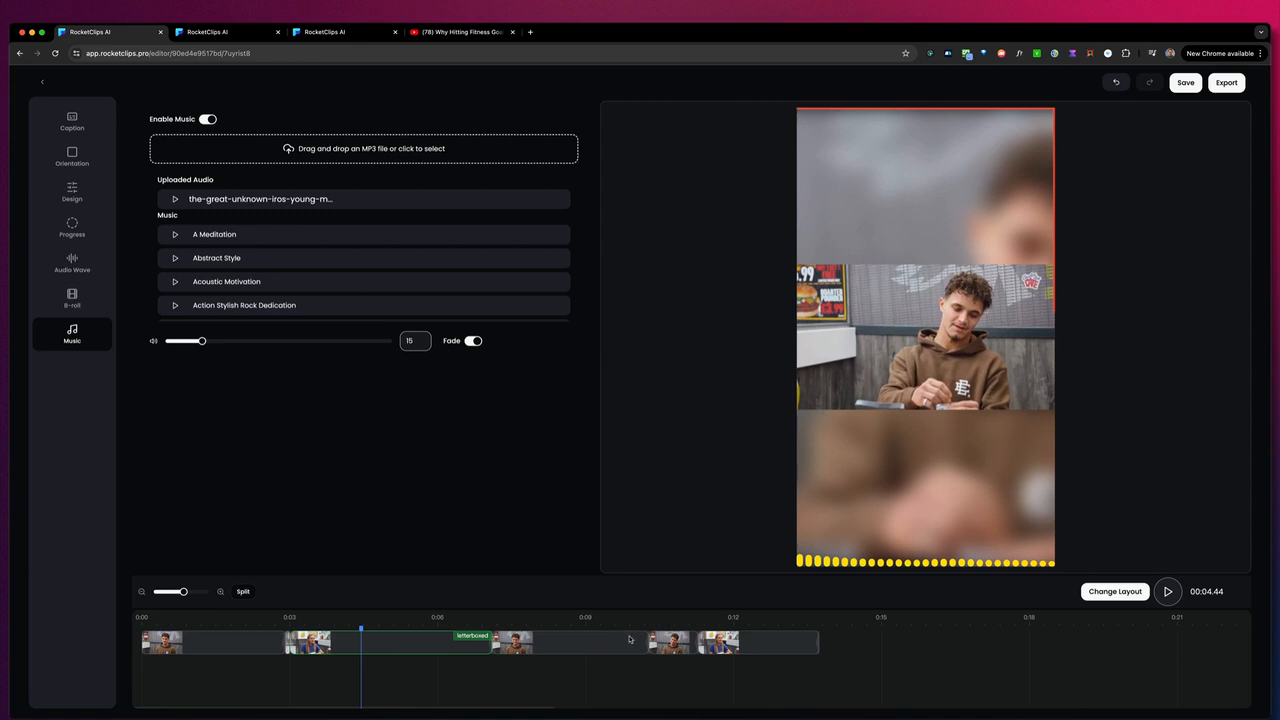
Step: Move to about 11.6 seconds in the clip, and open and expand its caption transcript
{"action": "left_click", "coordinate": [714, 623]}
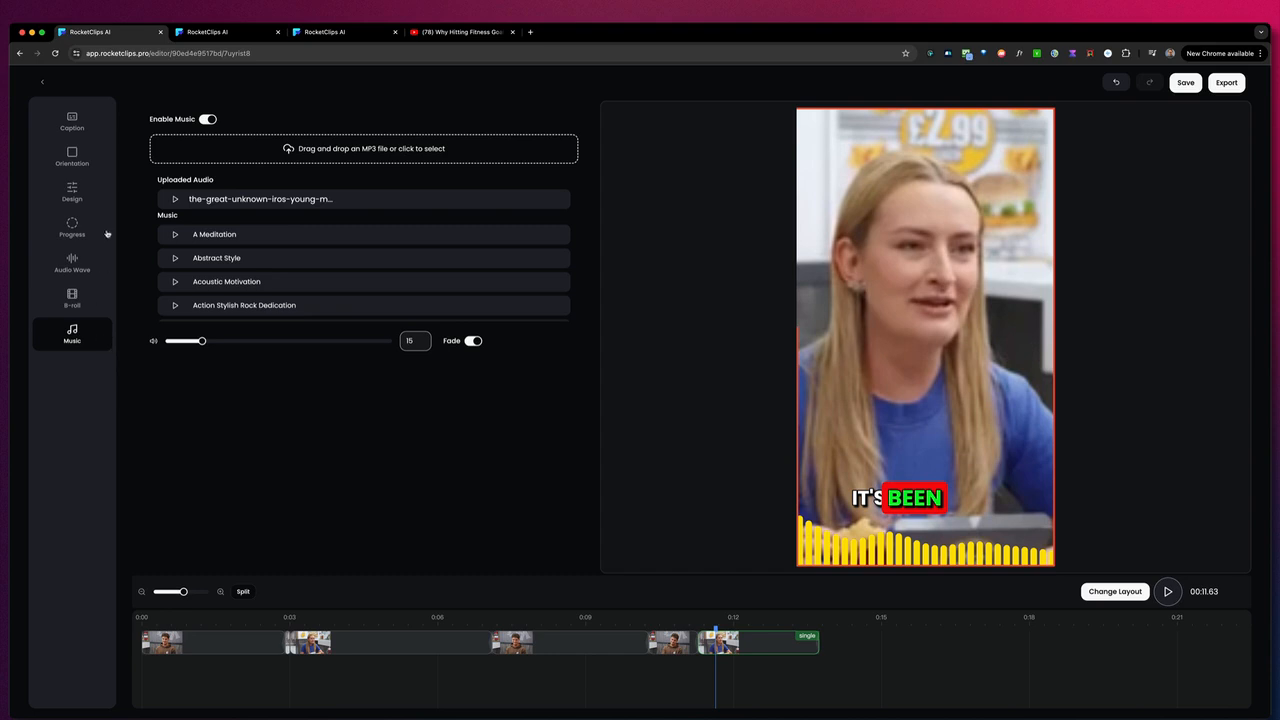
{"action": "left_click", "coordinate": [73, 125]}
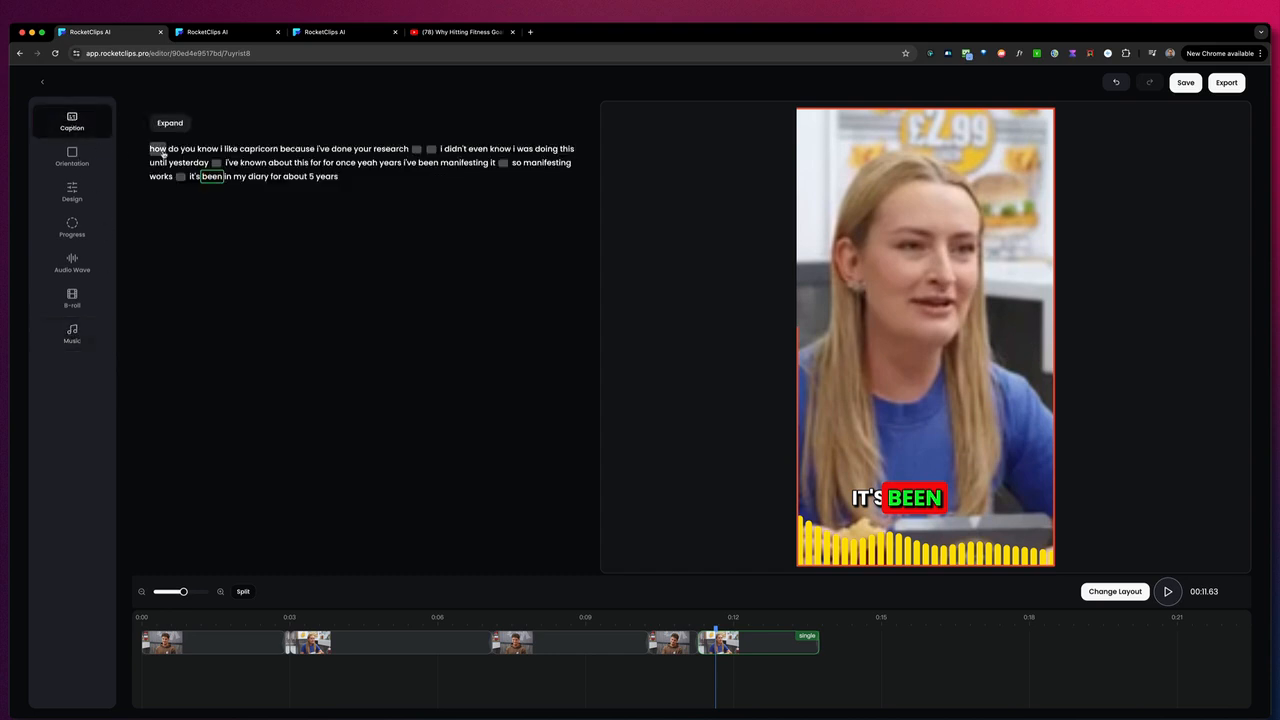
{"action": "left_click", "coordinate": [172, 123]}
Step: Switch to the Indonesia versus Philippines clip's editor and change the scene at about 22.6 seconds from Single to the Two layout
{"action": "key", "text": "ctrl+Tab"}
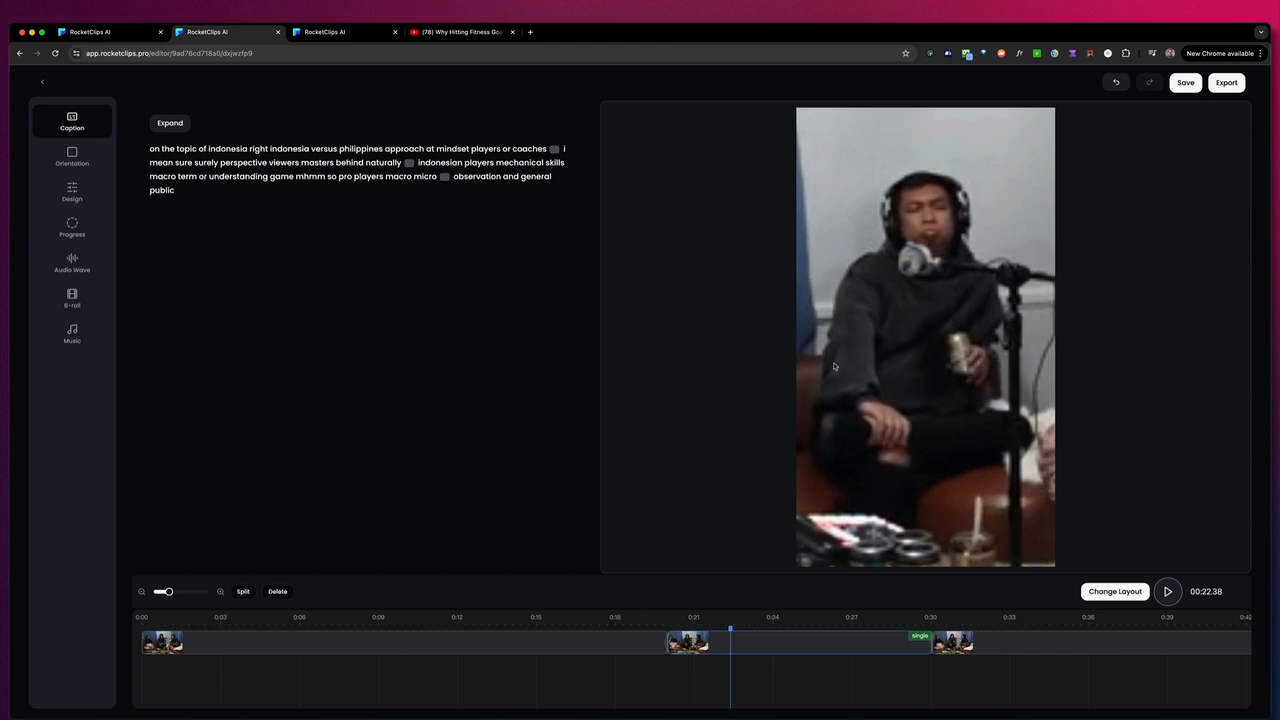
{"action": "left_click_drag", "start_coordinate": [735, 628], "coordinate": [737, 628]}
{"action": "left_click", "coordinate": [1102, 592]}
{"action": "left_click", "coordinate": [950, 593]}
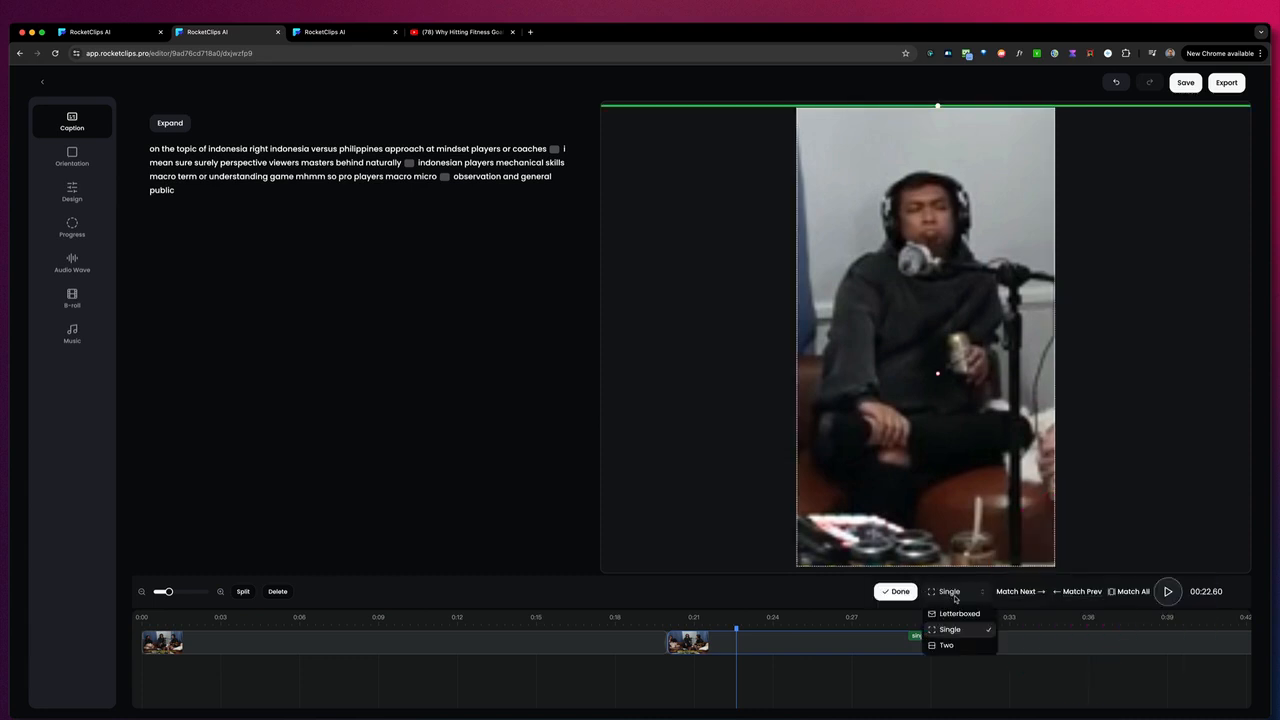
{"action": "left_click", "coordinate": [947, 645]}
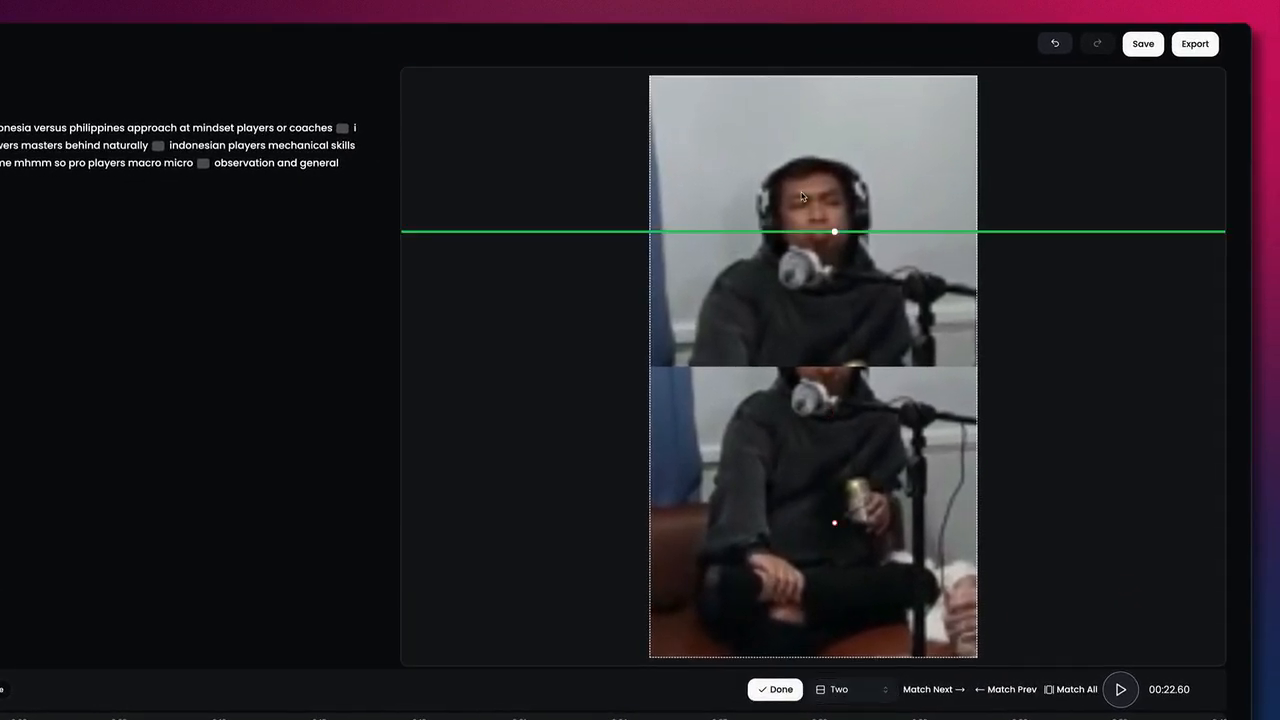
Step: Reposition the lower frame to show the man in the black T-shirt, keep the hooded man above, and finish the layout editing
{"action": "left_click", "coordinate": [822, 485]}
{"action": "left_click_drag", "start_coordinate": [826, 470], "coordinate": [856, 515]}
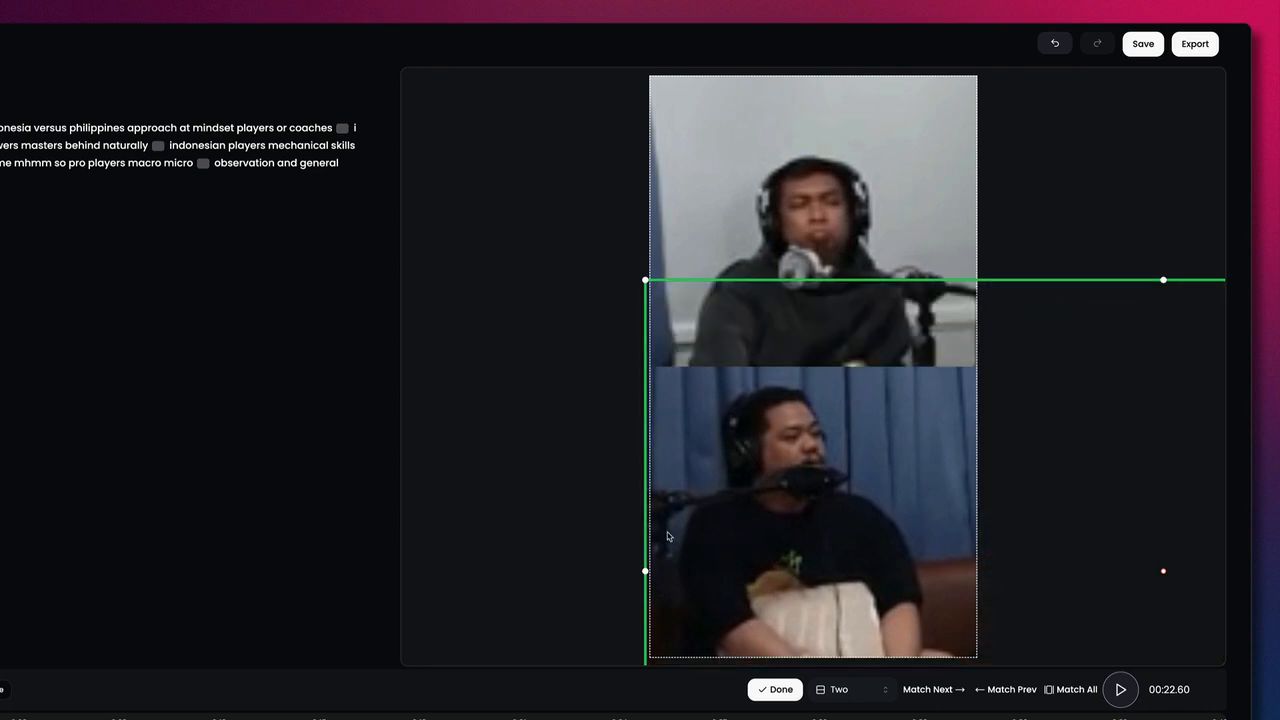
{"action": "left_click", "coordinate": [867, 206]}
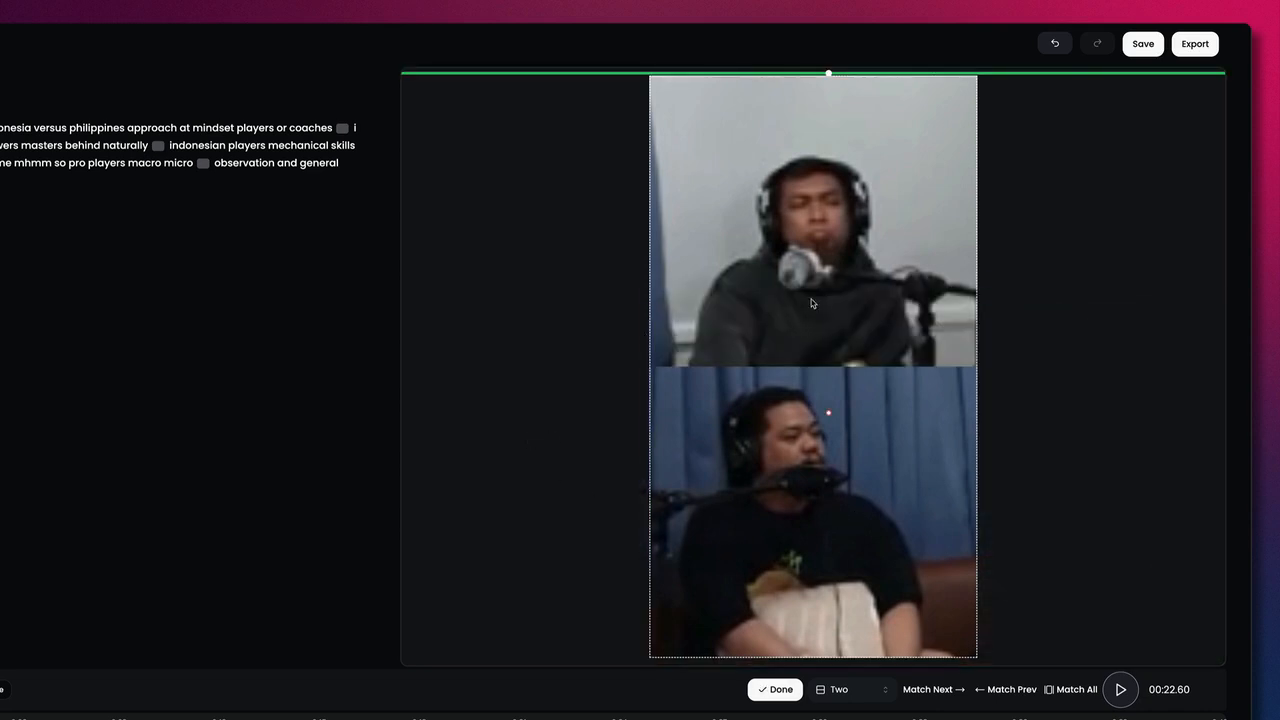
{"action": "left_click", "coordinate": [777, 690]}
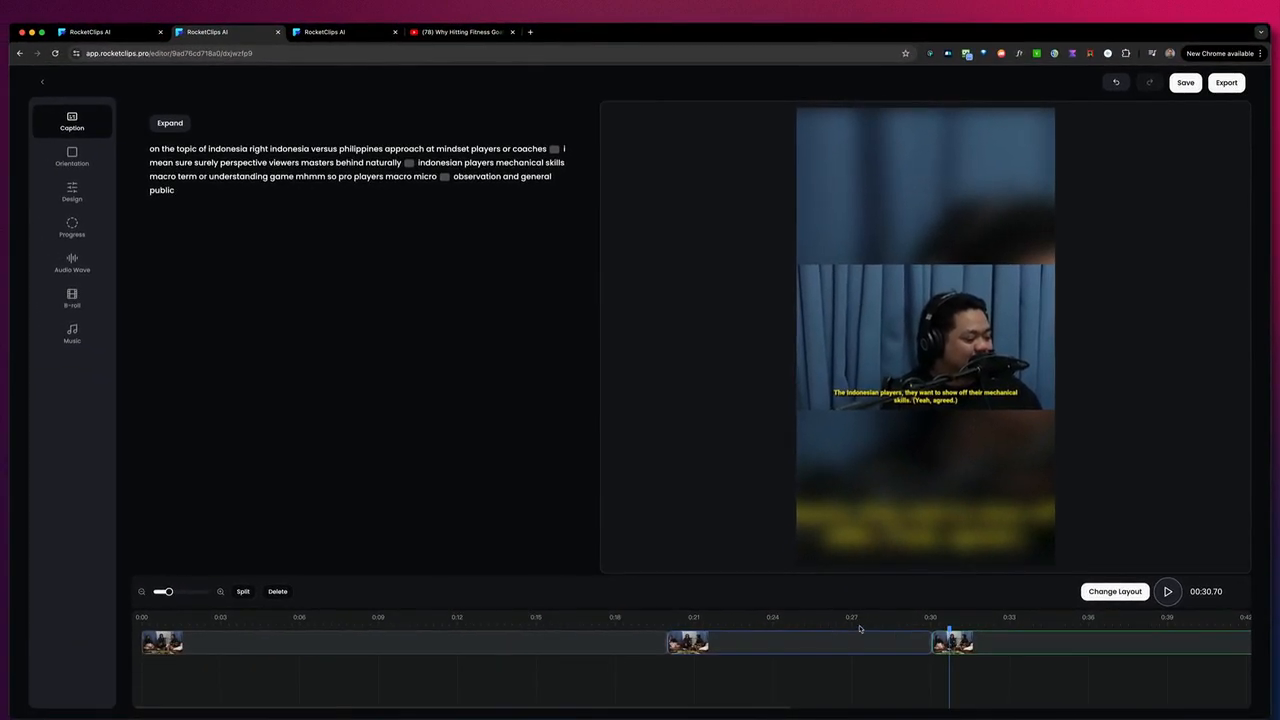
Step: Change the layout of the first scene, at about 17.3 seconds, from Two to Single
{"action": "left_click", "coordinate": [561, 623]}
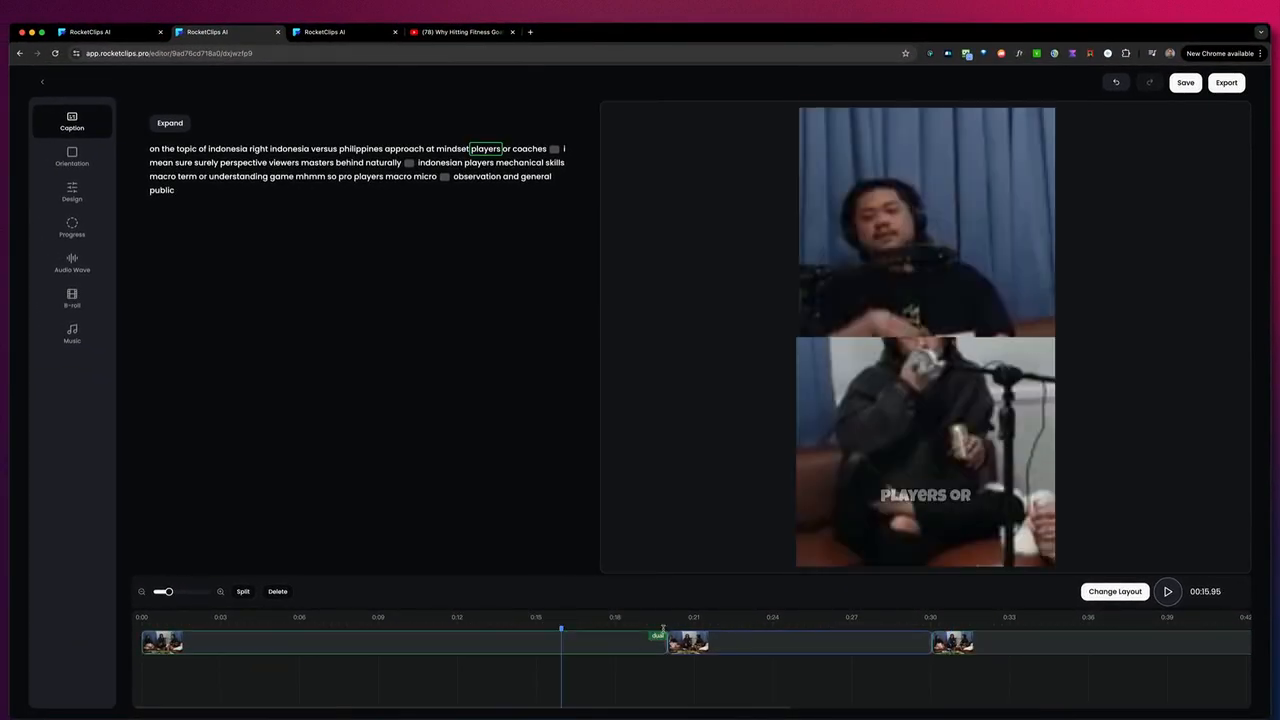
{"action": "left_click", "coordinate": [598, 638]}
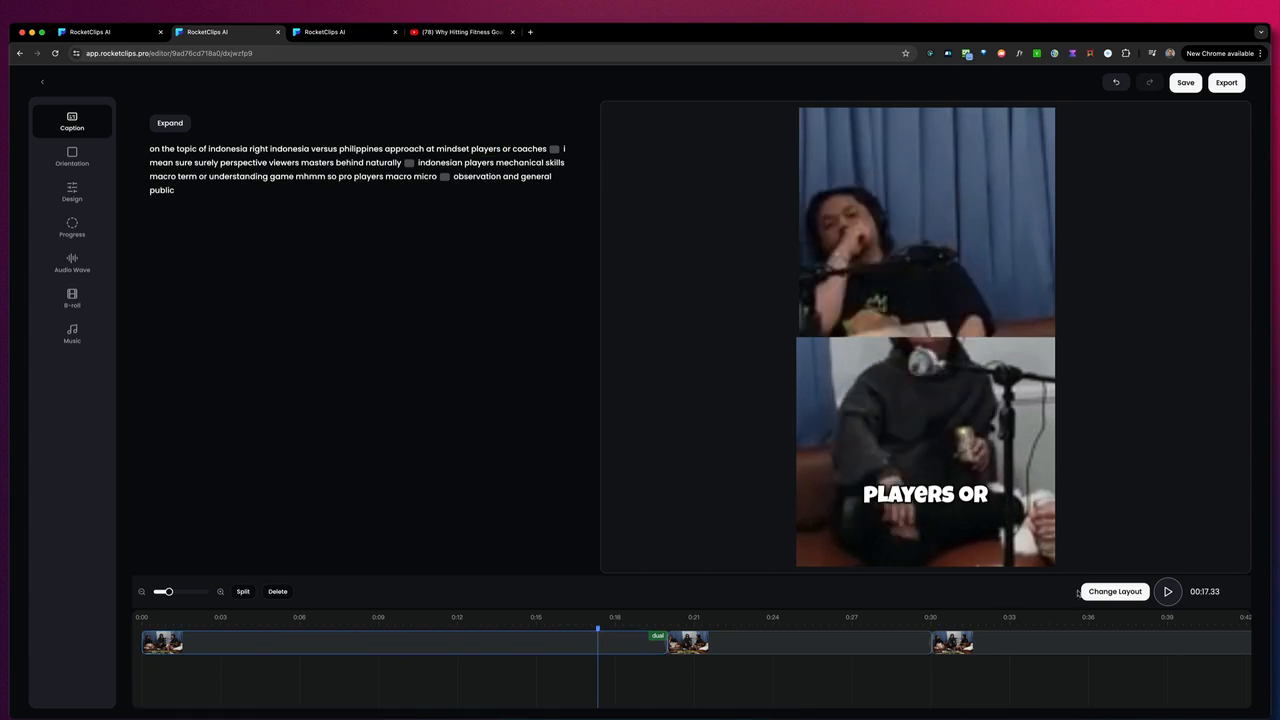
{"action": "left_click", "coordinate": [1112, 591]}
{"action": "left_click", "coordinate": [996, 592]}
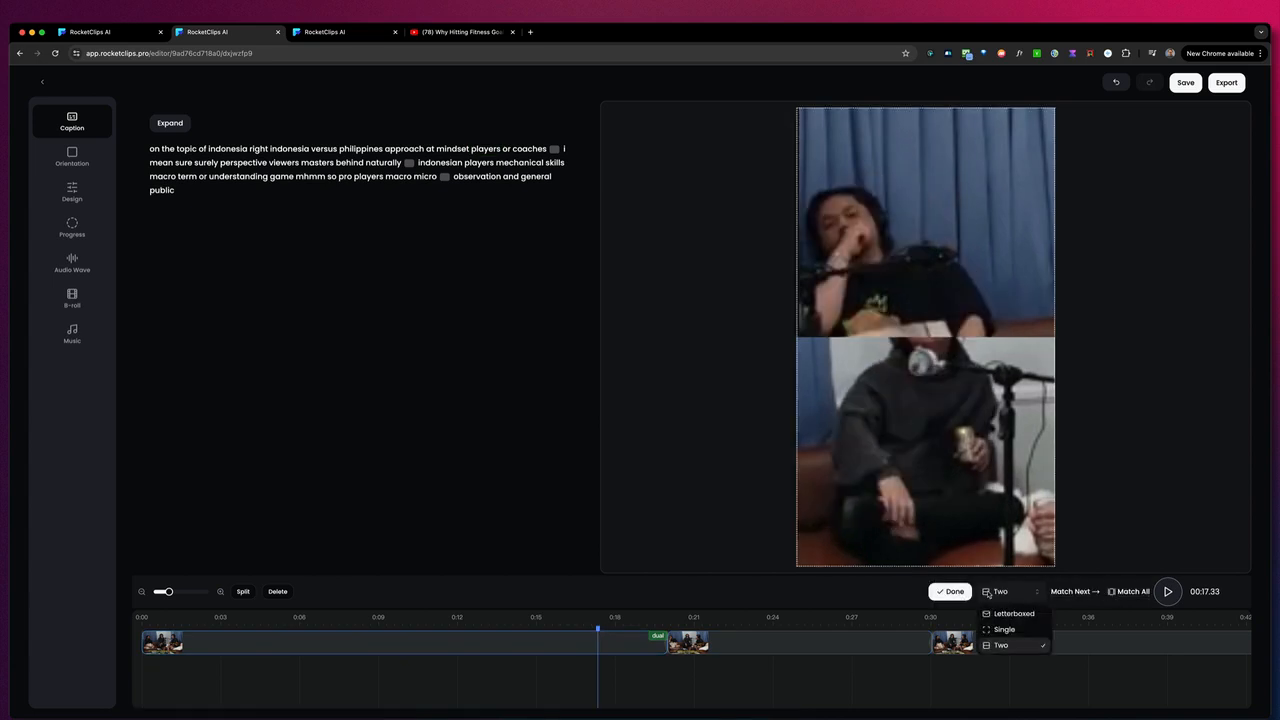
{"action": "left_click", "coordinate": [992, 629]}
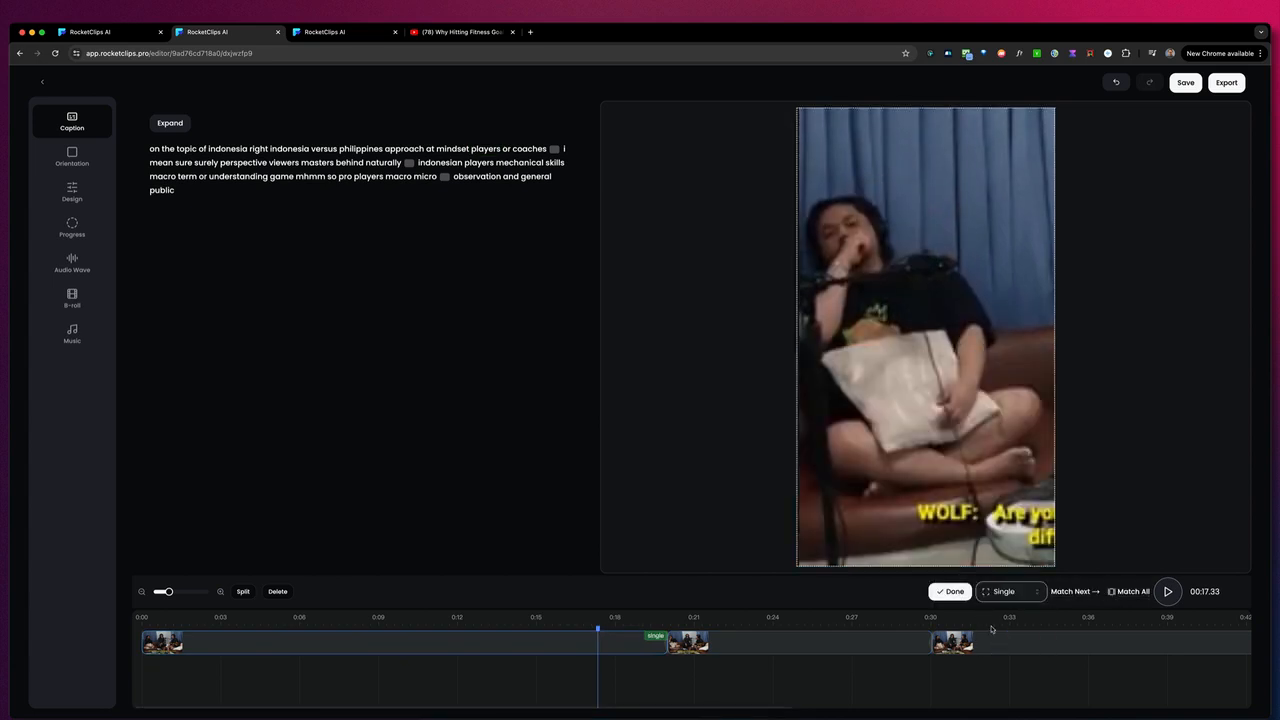
Step: Enlarge and reposition the video so the single frame centres on the man in the dark hoodie, and finish the layout editing
{"action": "left_click", "coordinate": [913, 399]}
{"action": "left_click_drag", "start_coordinate": [913, 399], "coordinate": [974, 297]}
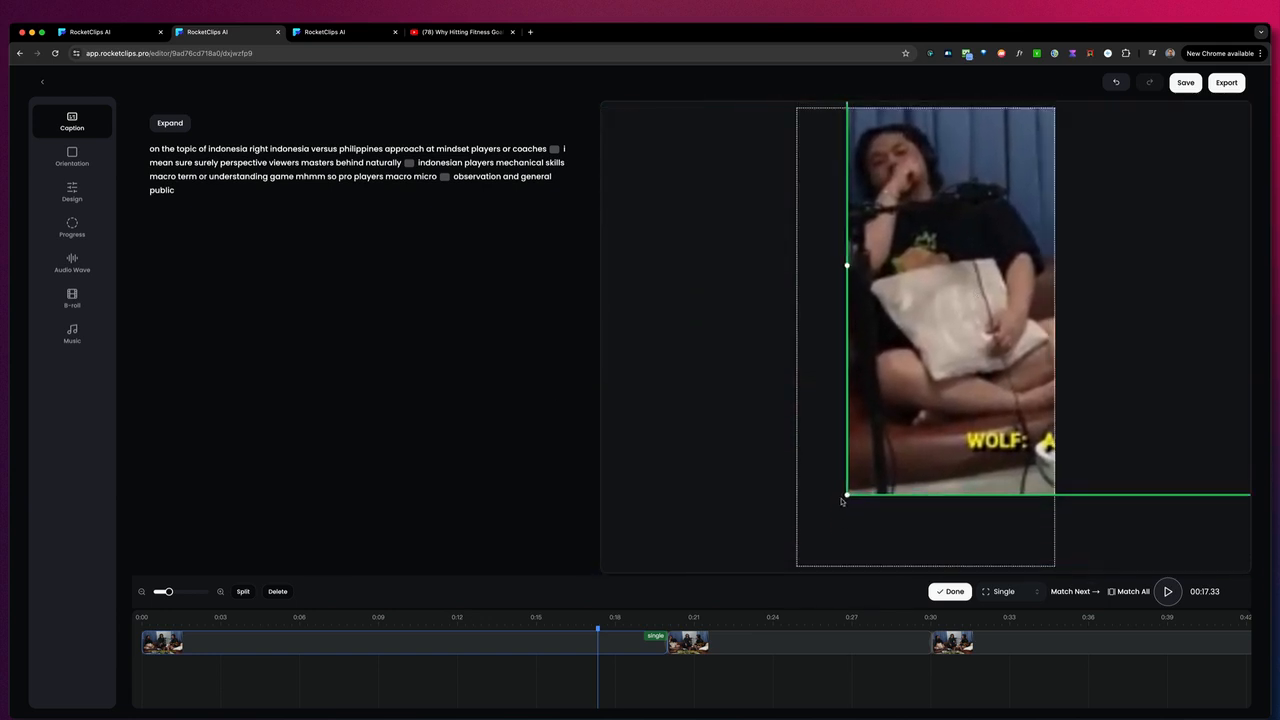
{"action": "left_click_drag", "start_coordinate": [848, 494], "coordinate": [623, 634]}
{"action": "left_click_drag", "start_coordinate": [974, 349], "coordinate": [690, 408]}
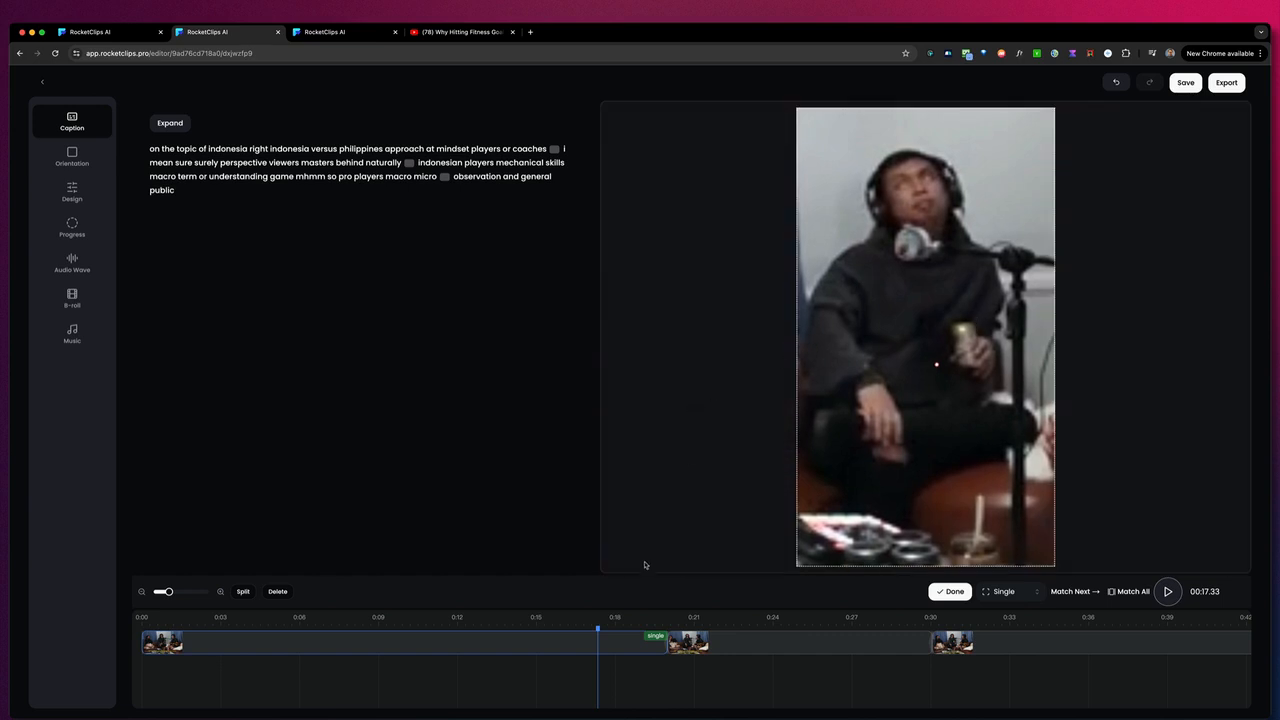
{"action": "left_click", "coordinate": [938, 592]}
Step: Compare the first two scenes, match the second scene to the first scene's Single layout, and finish the layout editing
{"action": "left_click", "coordinate": [716, 620]}
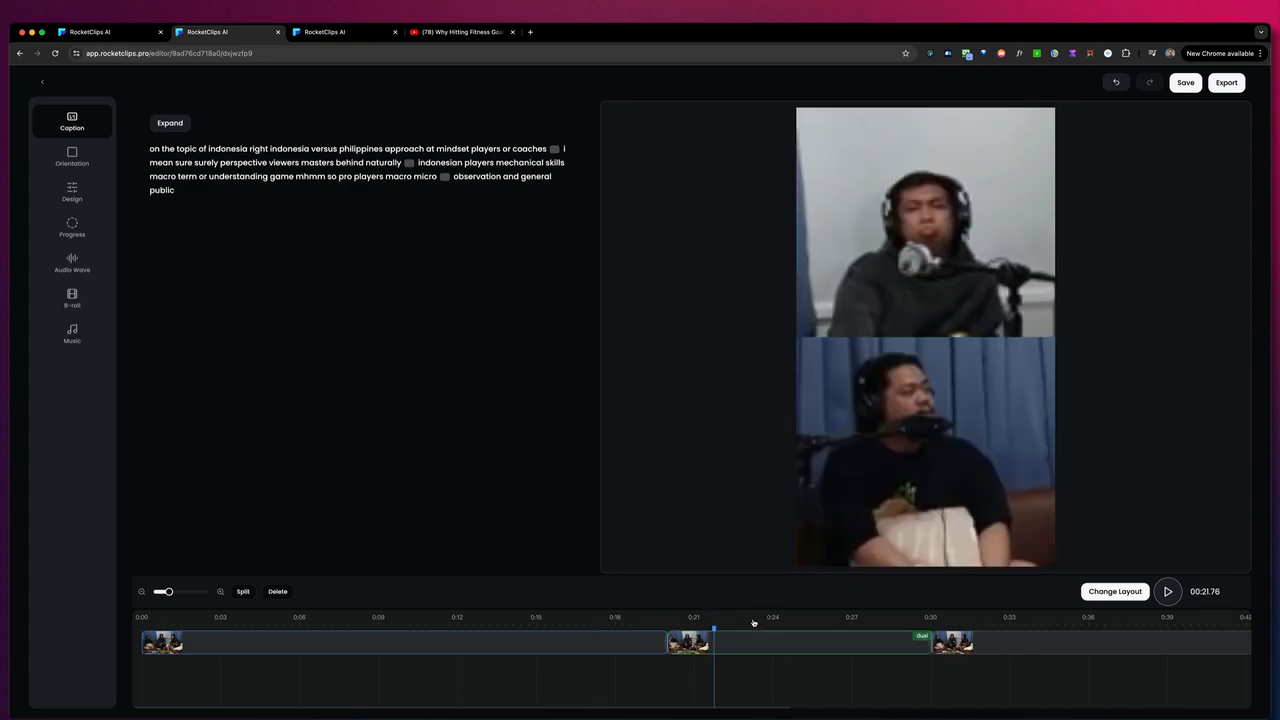
{"action": "left_click", "coordinate": [620, 622]}
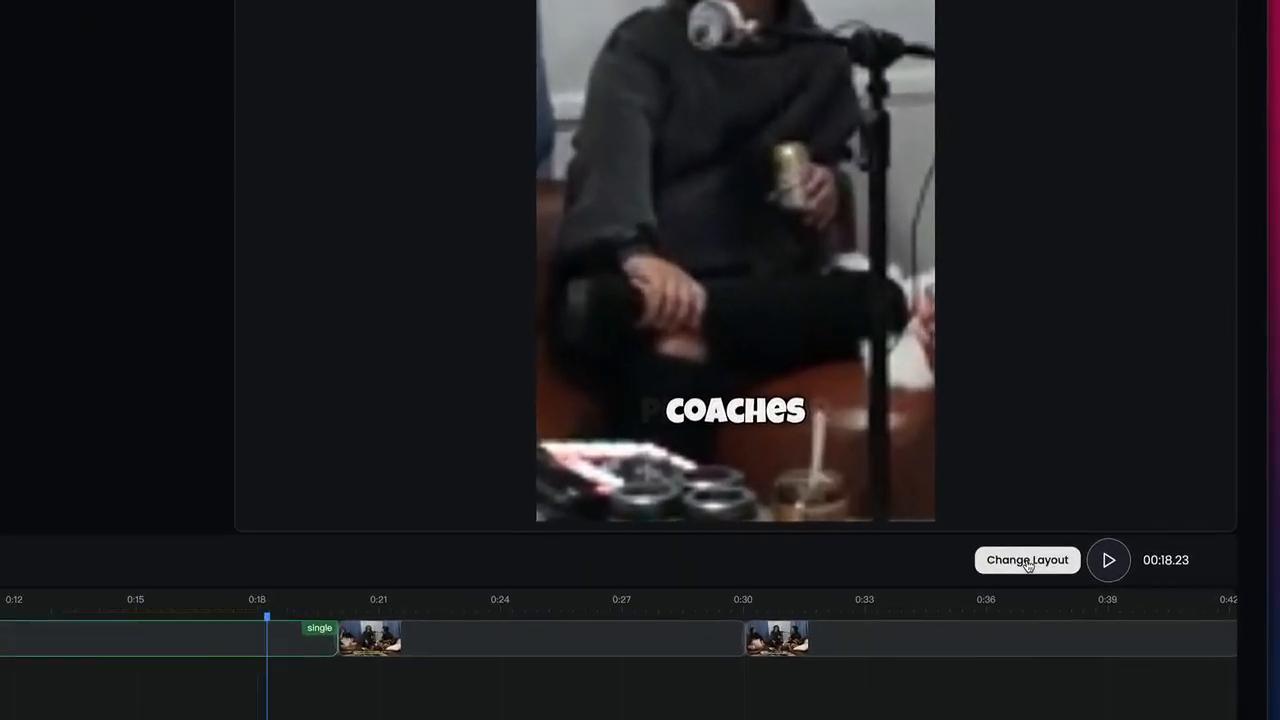
{"action": "left_click", "coordinate": [1028, 562]}
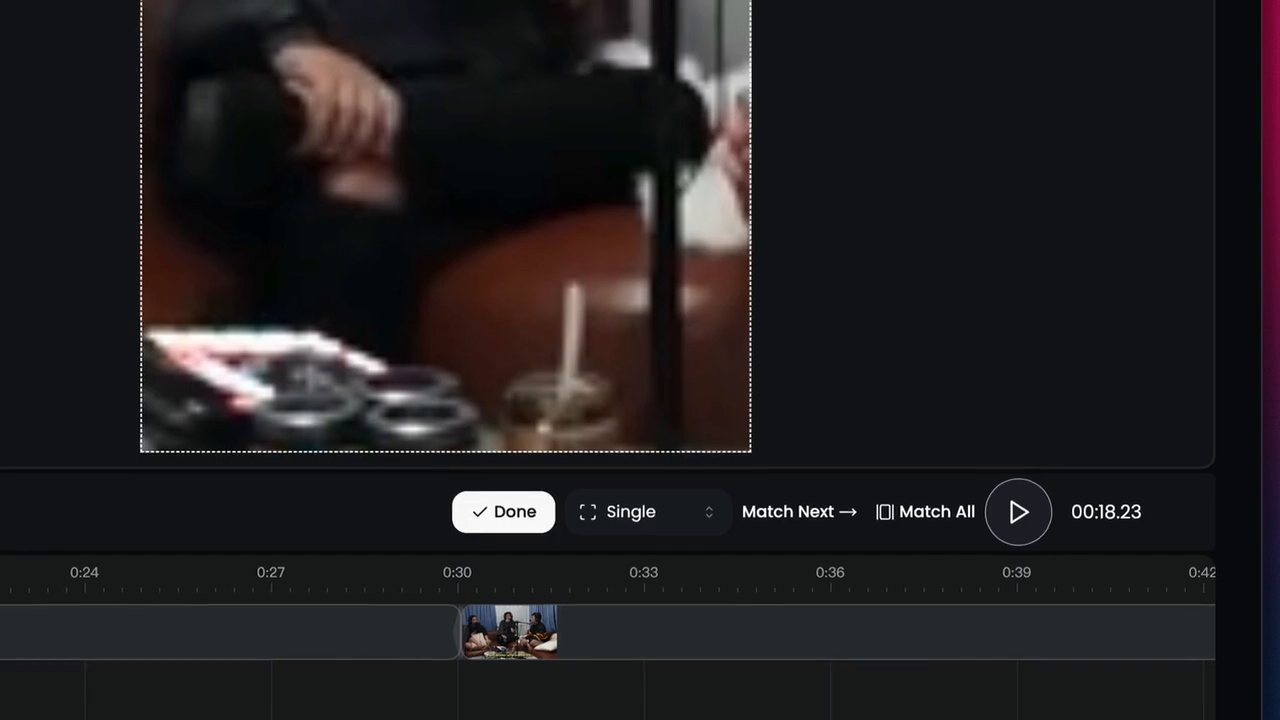
{"action": "left_click", "coordinate": [71, 632]}
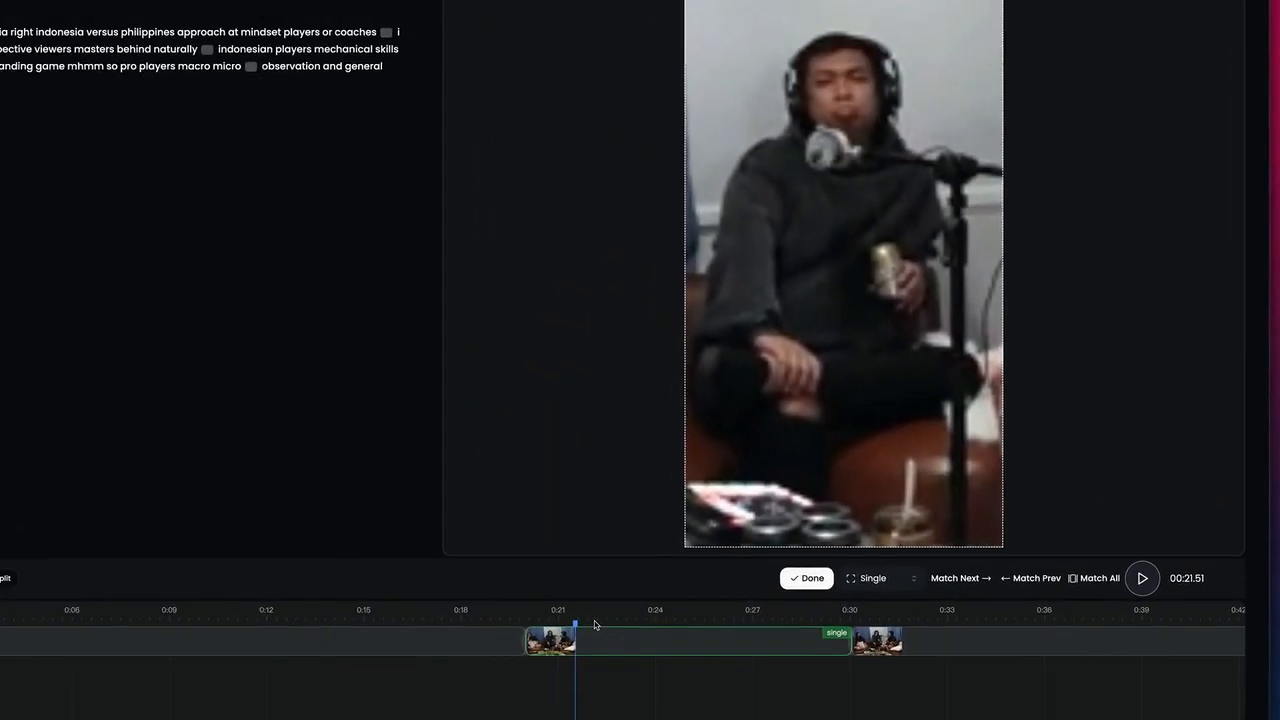
{"action": "left_click", "coordinate": [189, 607]}
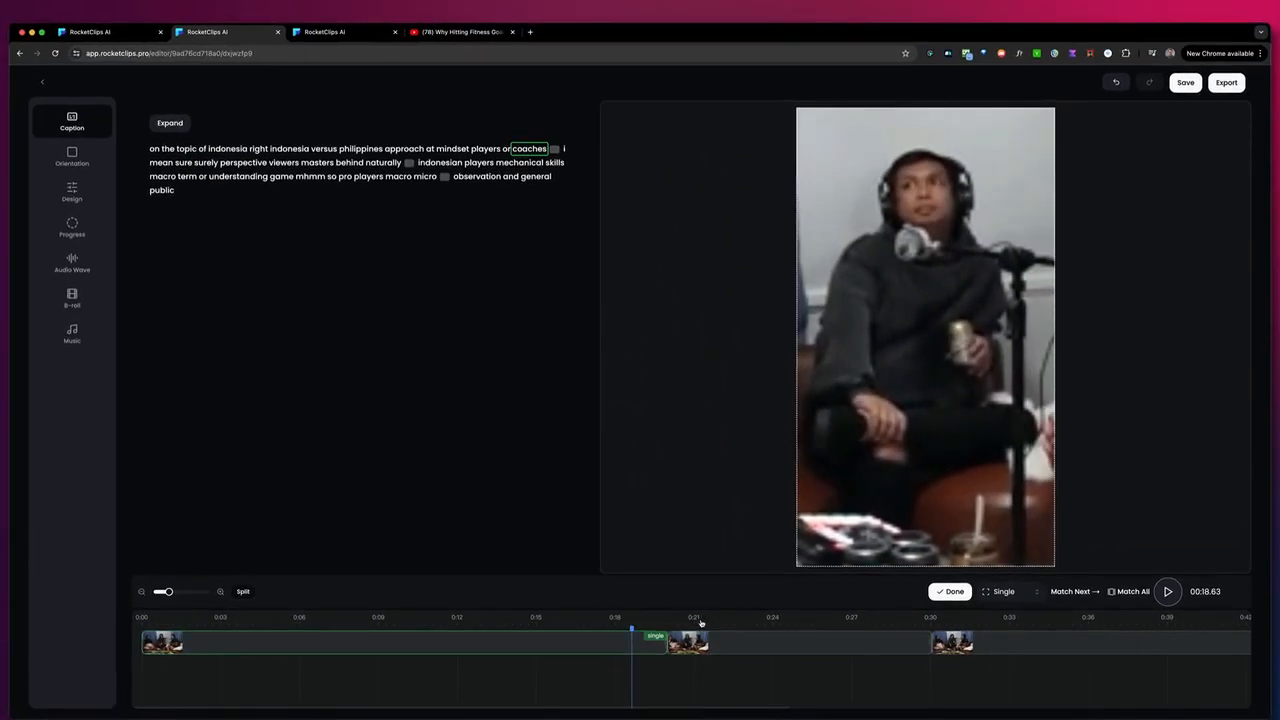
{"action": "left_click", "coordinate": [701, 622]}
{"action": "left_click", "coordinate": [896, 596]}
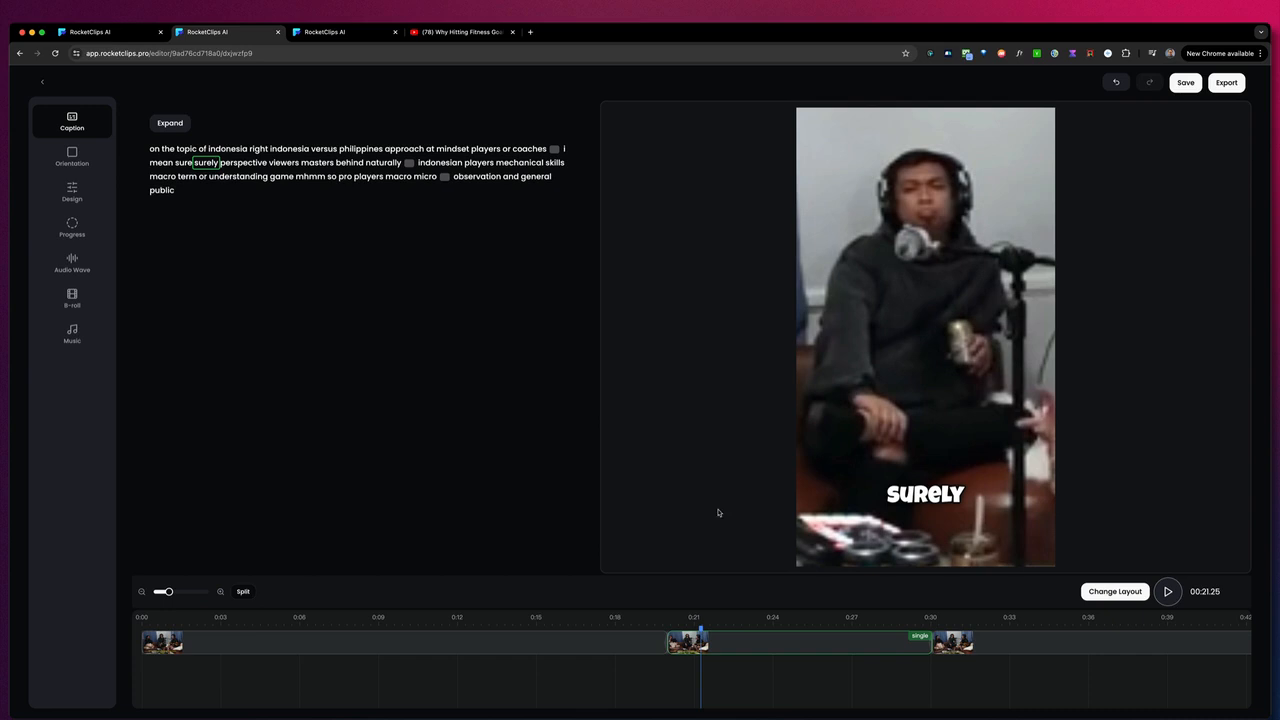
Step: Check the matched layouts at about 18 and 24 seconds and export the clip
{"action": "left_click", "coordinate": [615, 626]}
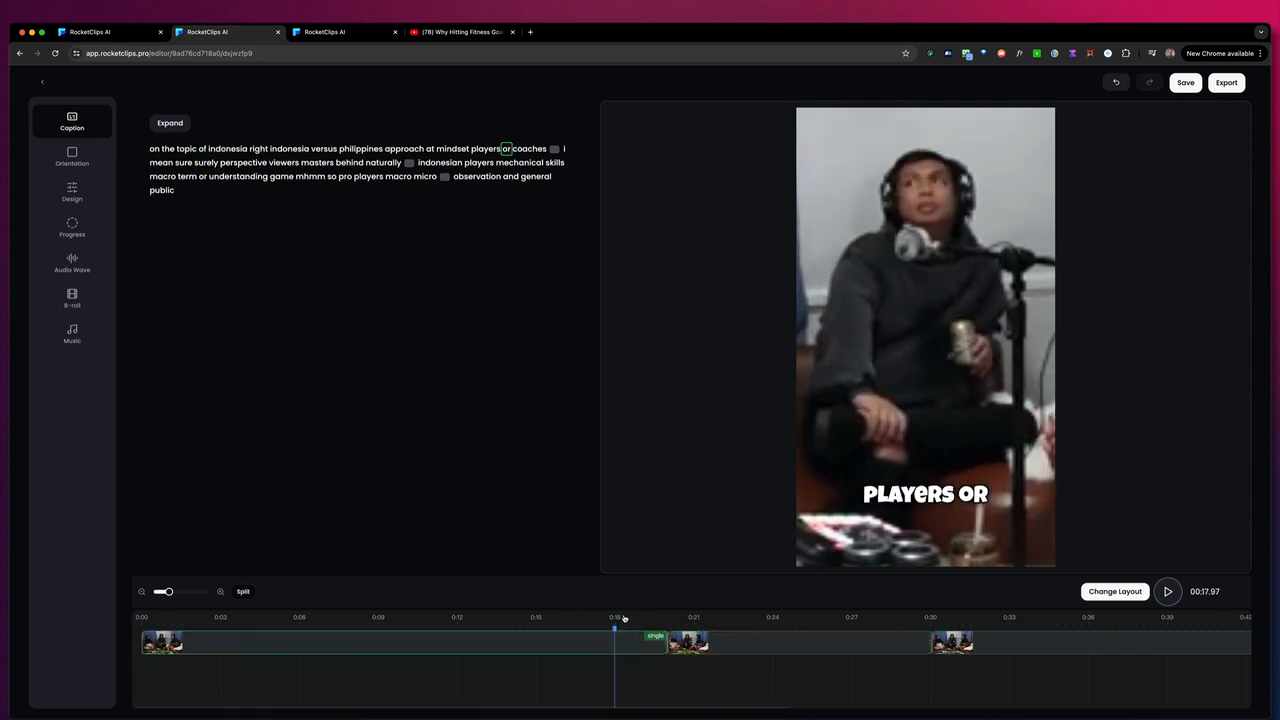
{"action": "left_click", "coordinate": [772, 625]}
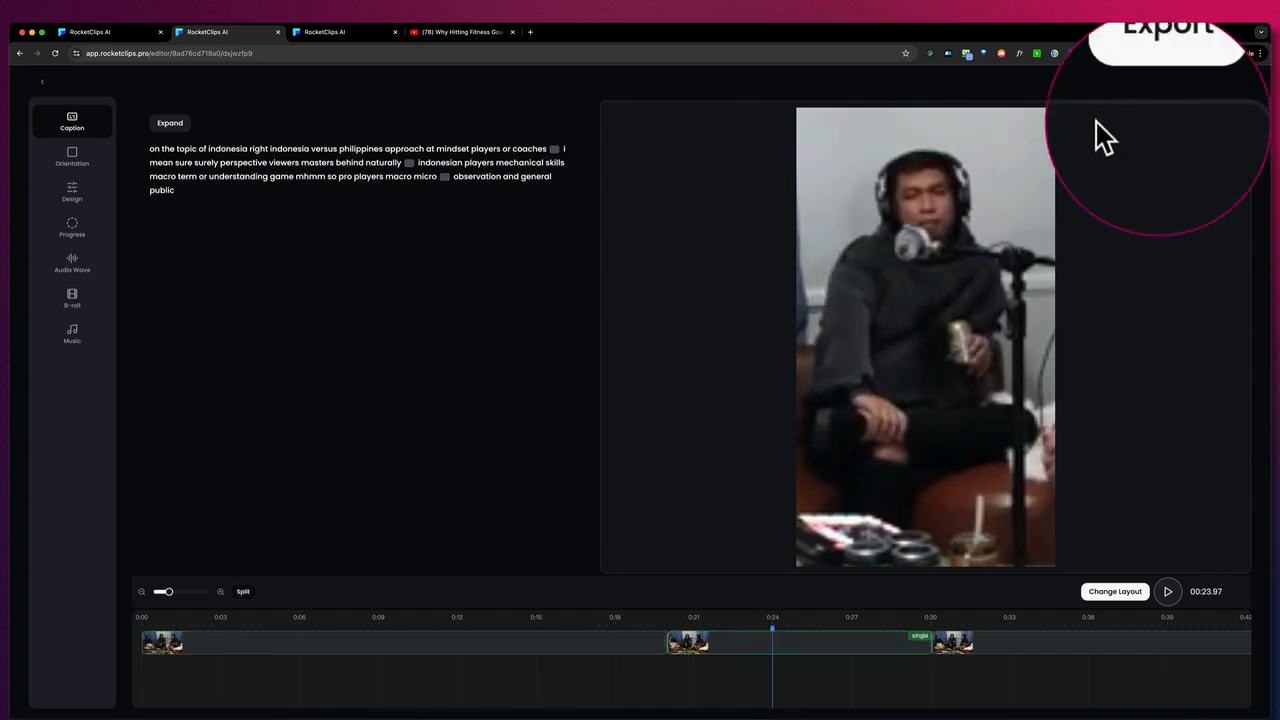
{"action": "left_click", "coordinate": [1227, 82]}
Step: Look over the generated clips in the Chicken Shop Date campaign and return to the Manifesting Dreams clip's editor
{"action": "left_click", "coordinate": [340, 33]}
{"action": "scroll", "coordinate": [1078, 356], "scroll_direction": "down", "scroll_amount": 5}
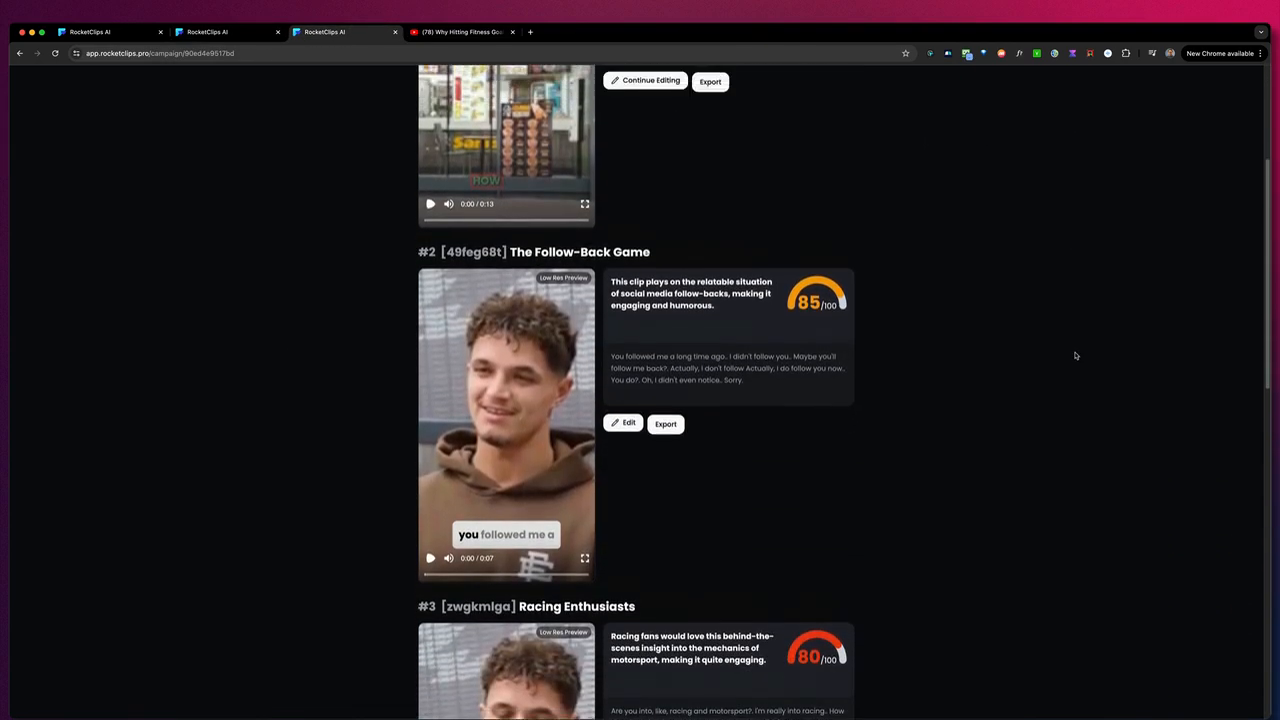
{"action": "scroll", "coordinate": [1075, 354], "scroll_direction": "up", "scroll_amount": 5}
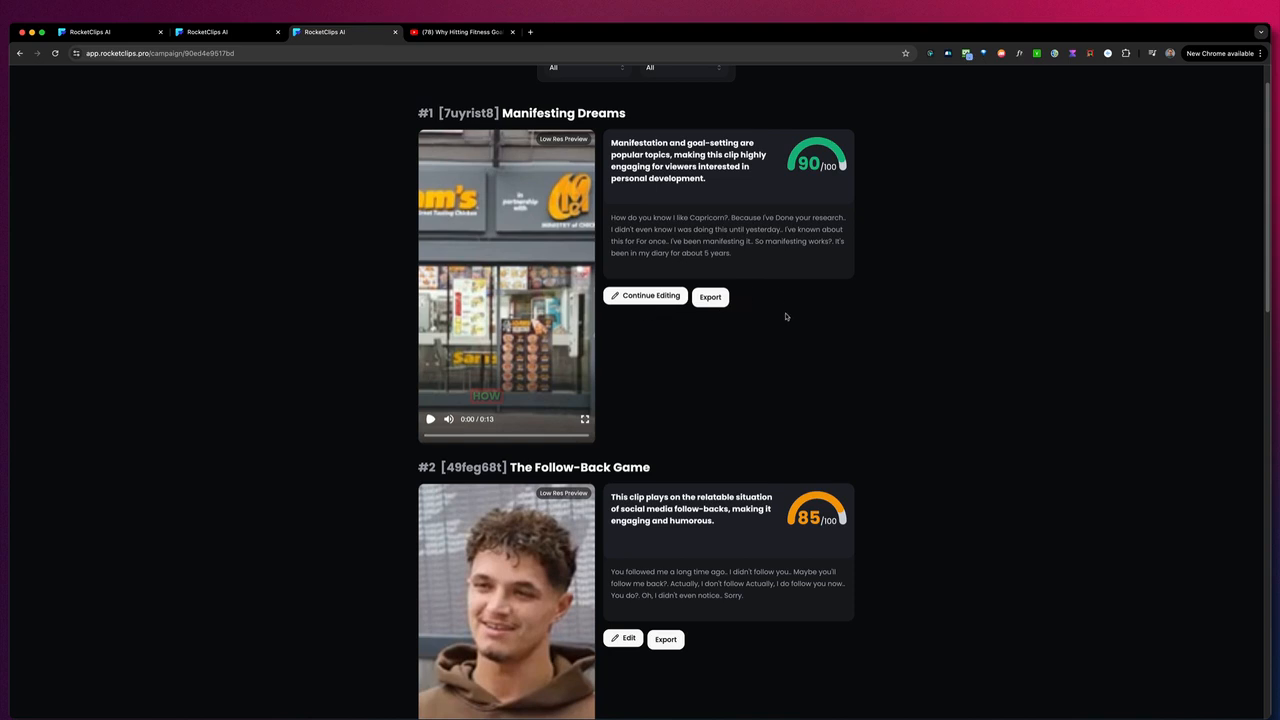
{"action": "scroll", "coordinate": [785, 316], "scroll_direction": "up", "scroll_amount": 1}
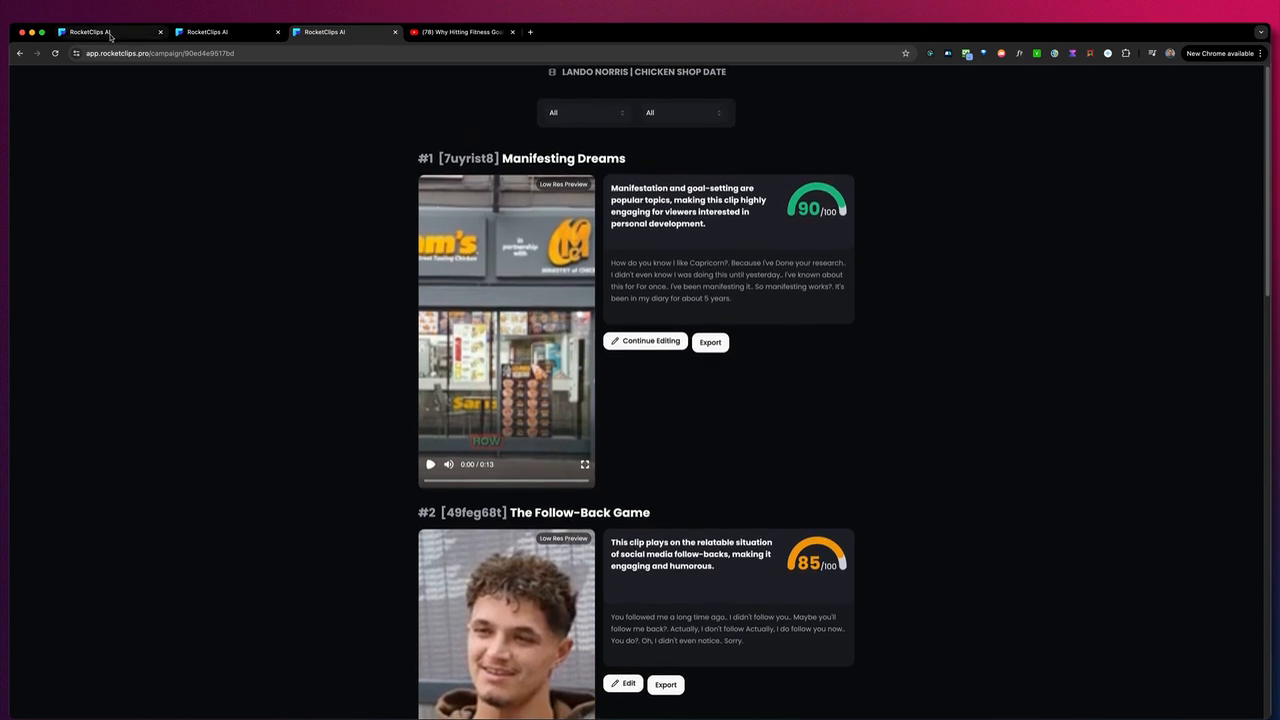
{"action": "left_click", "coordinate": [110, 35]}
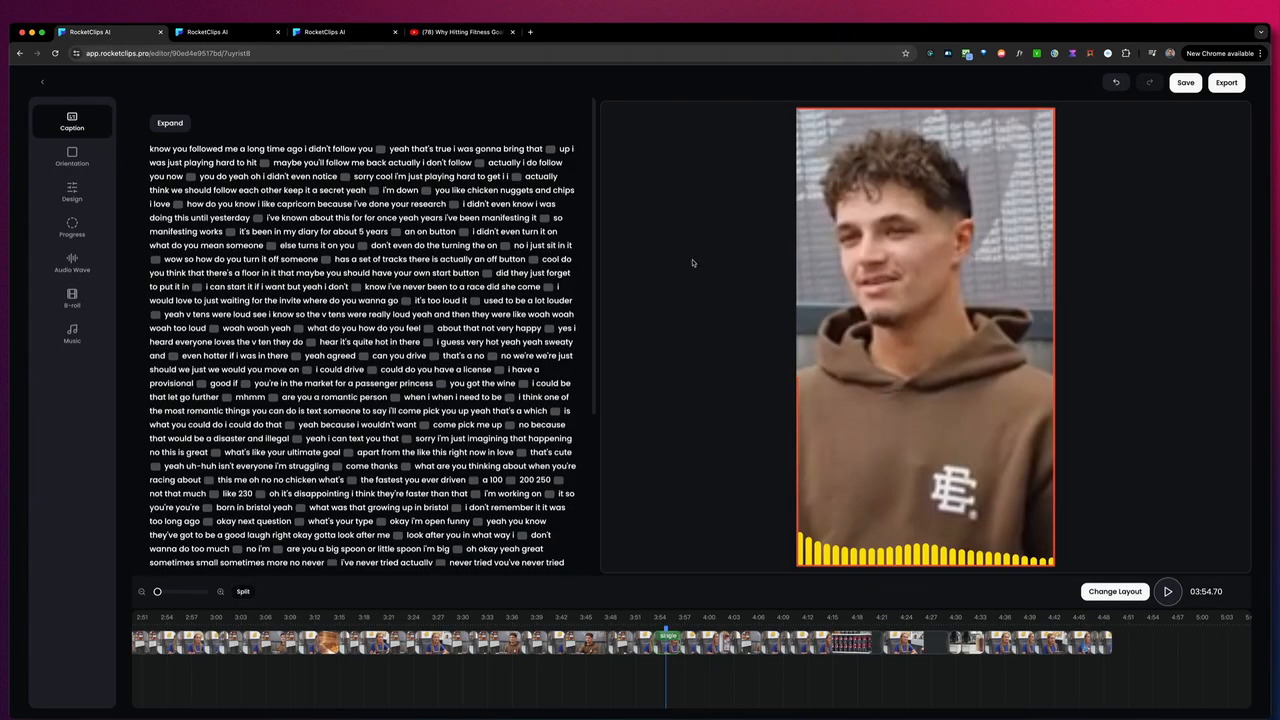